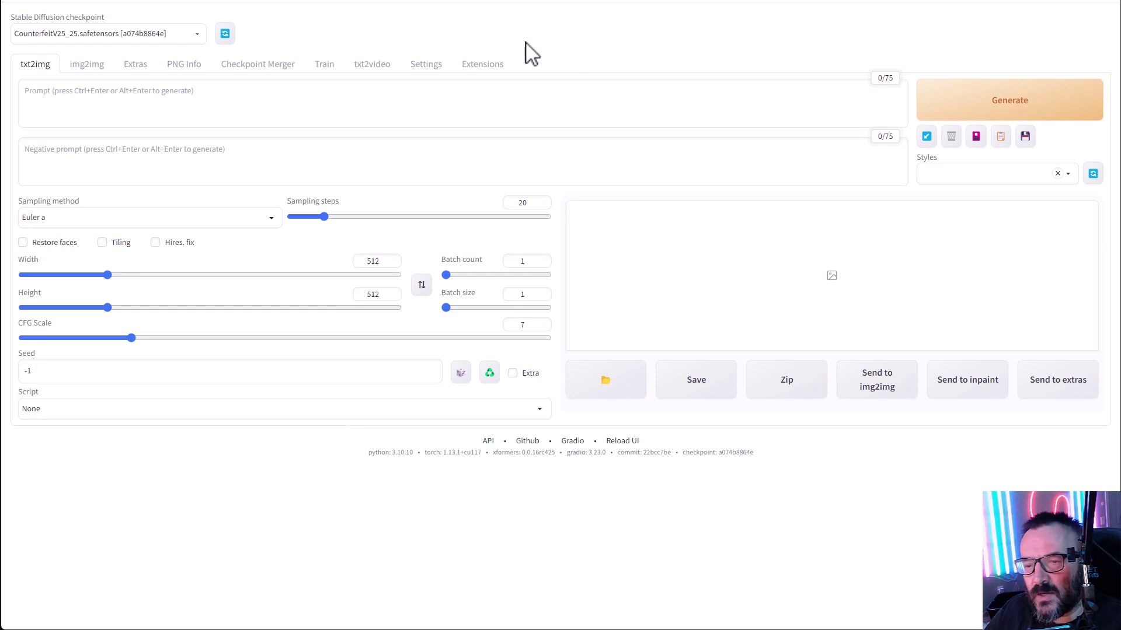
Step: Go to the WebUI's Extensions page to manage installed and available extensions
left_click(471, 69)
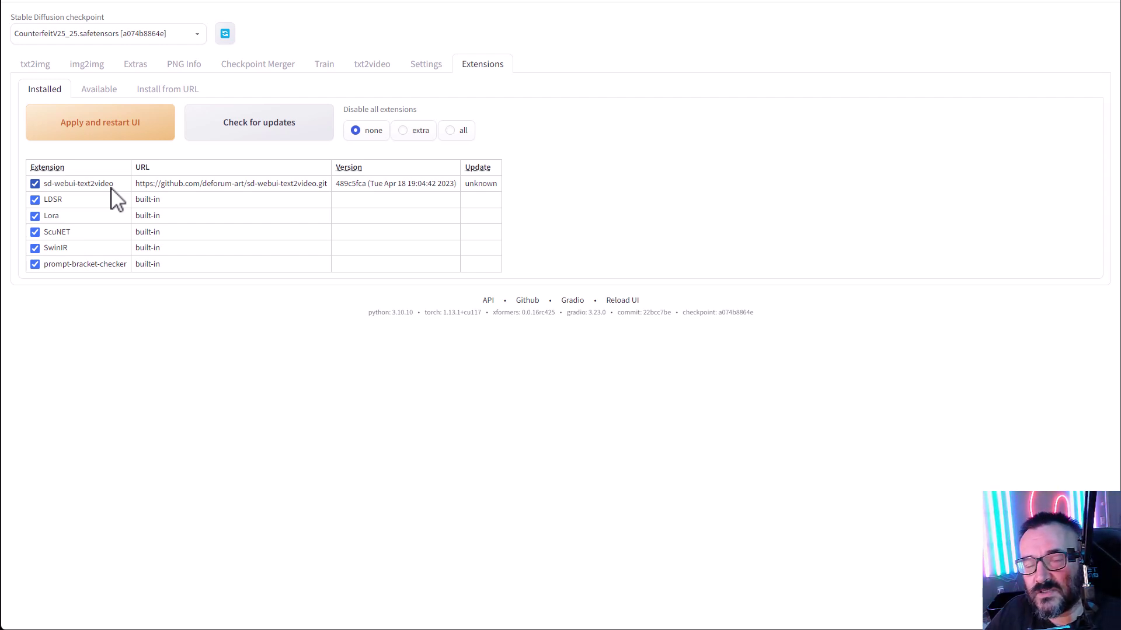
Step: Search the available extensions for 'control' and install sd-webui-controlnet
left_click(102, 92)
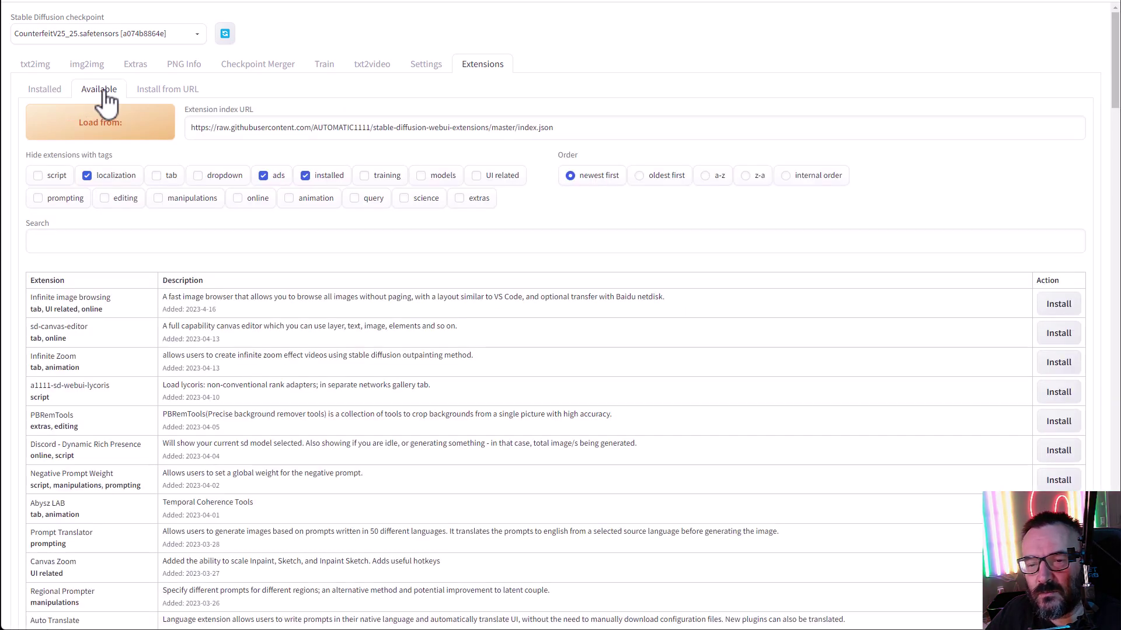
left_click(130, 242)
type("c")
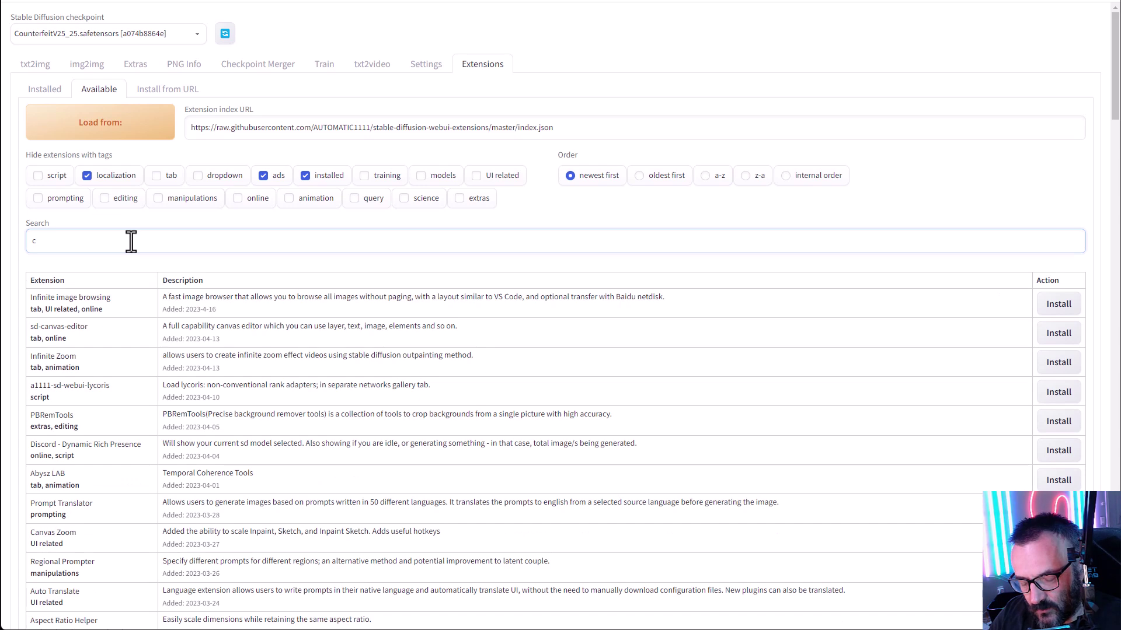
type("ontrol")
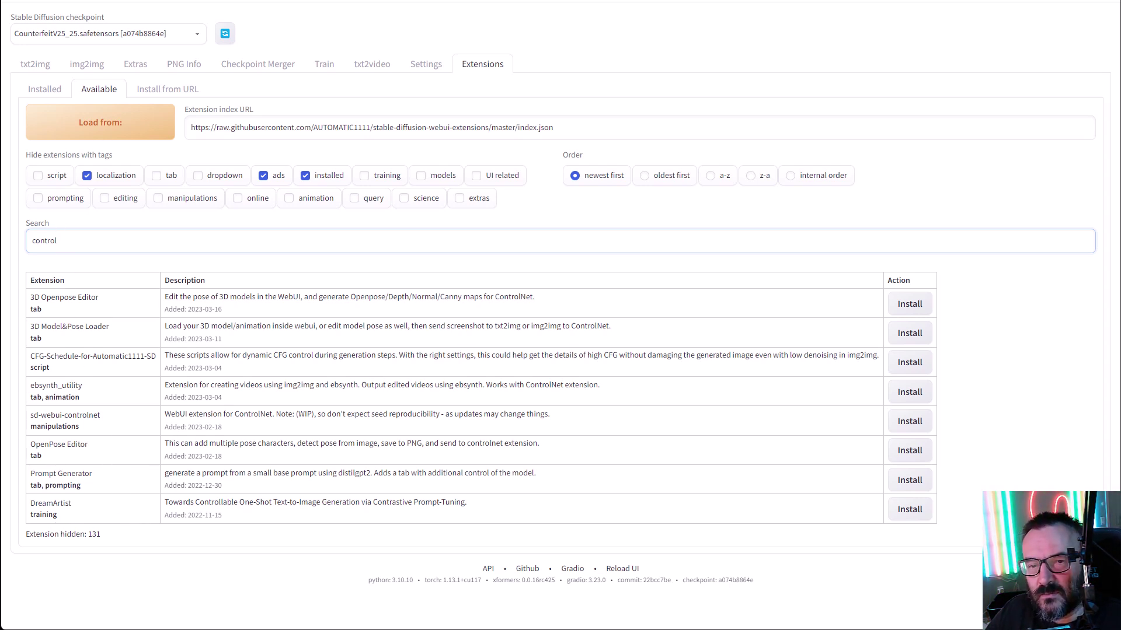
left_click(106, 555)
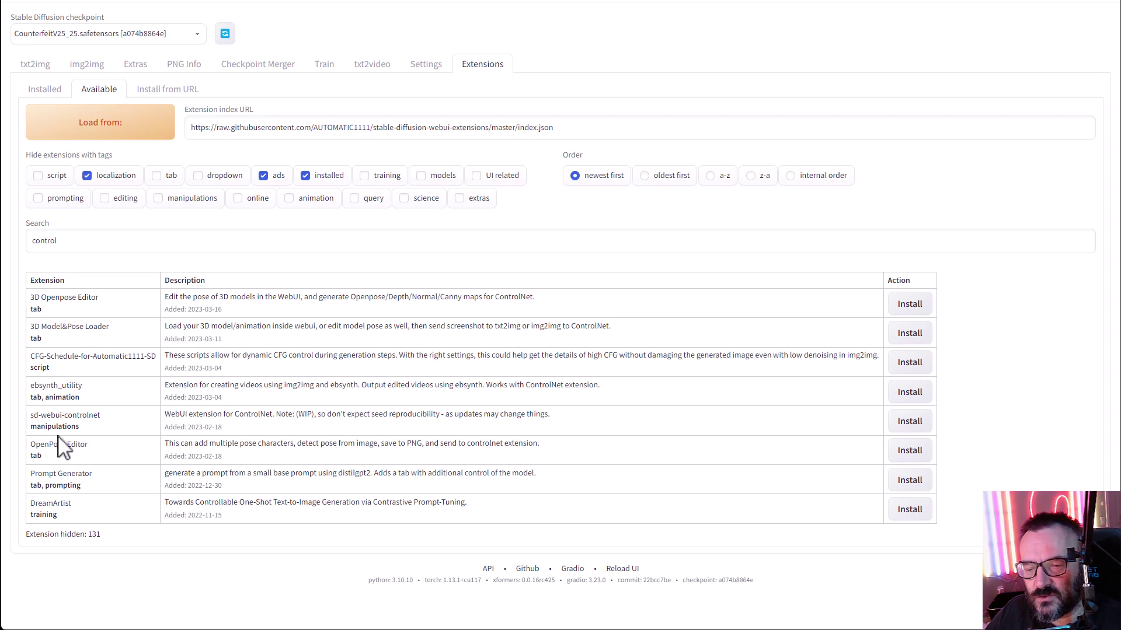
left_click(909, 421)
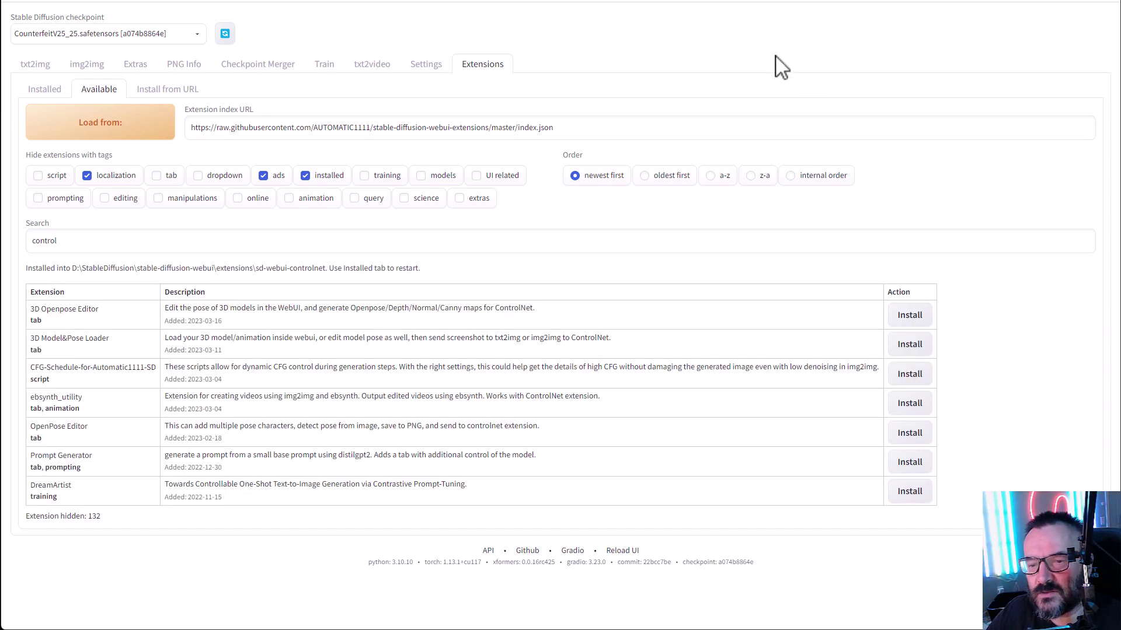
Step: Apply the new extension and restart the WebUI from the Installed extensions list
left_click(37, 66)
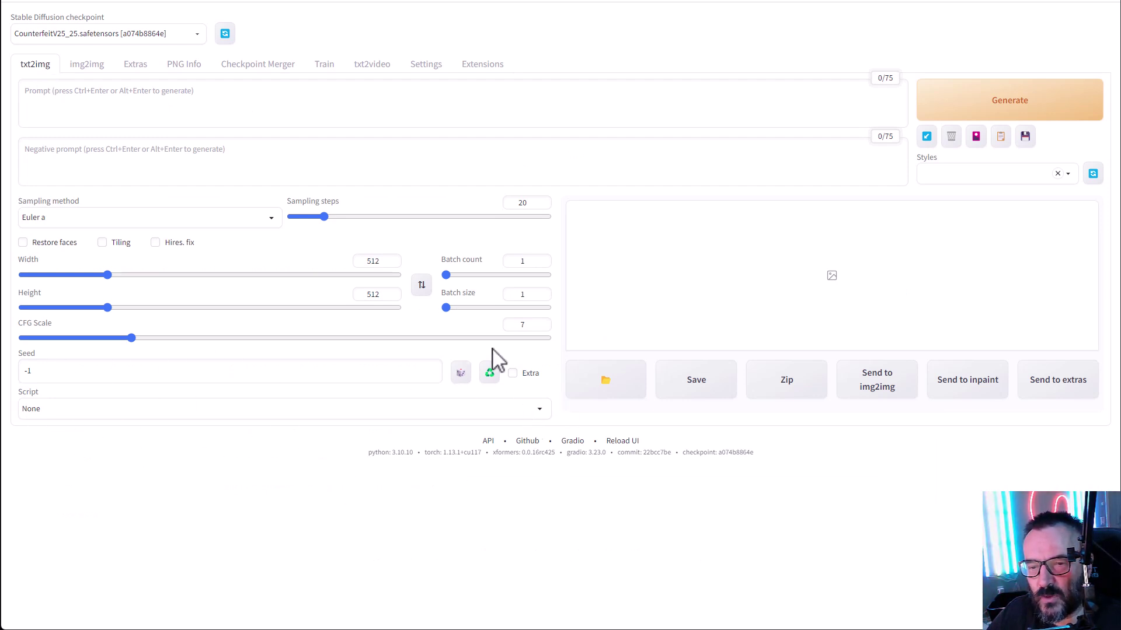
left_click(475, 67)
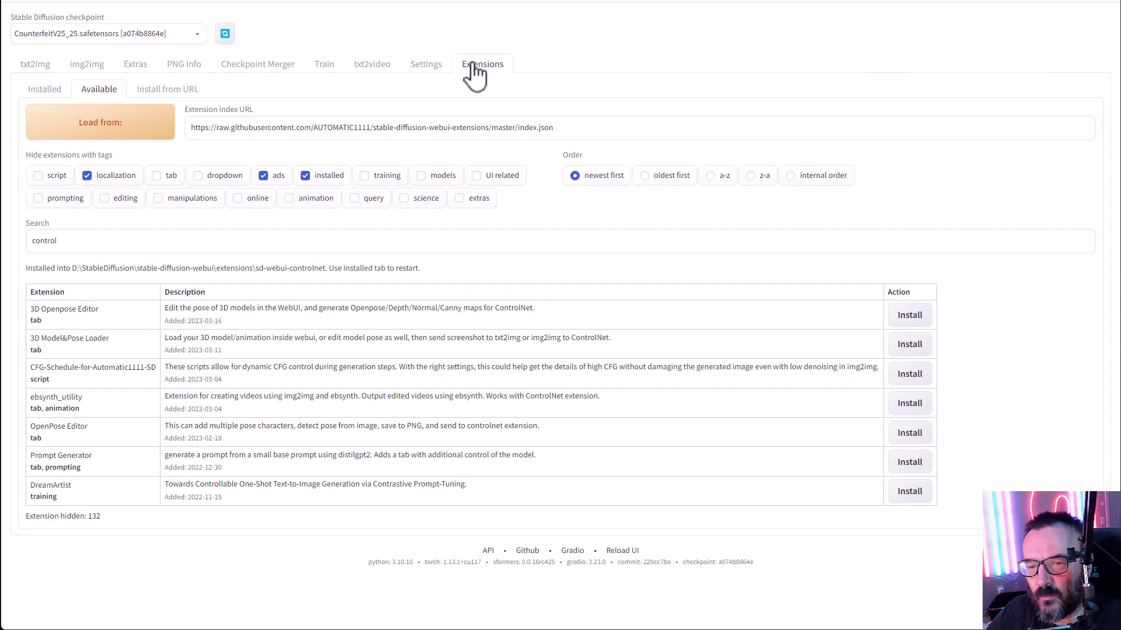
left_click(42, 94)
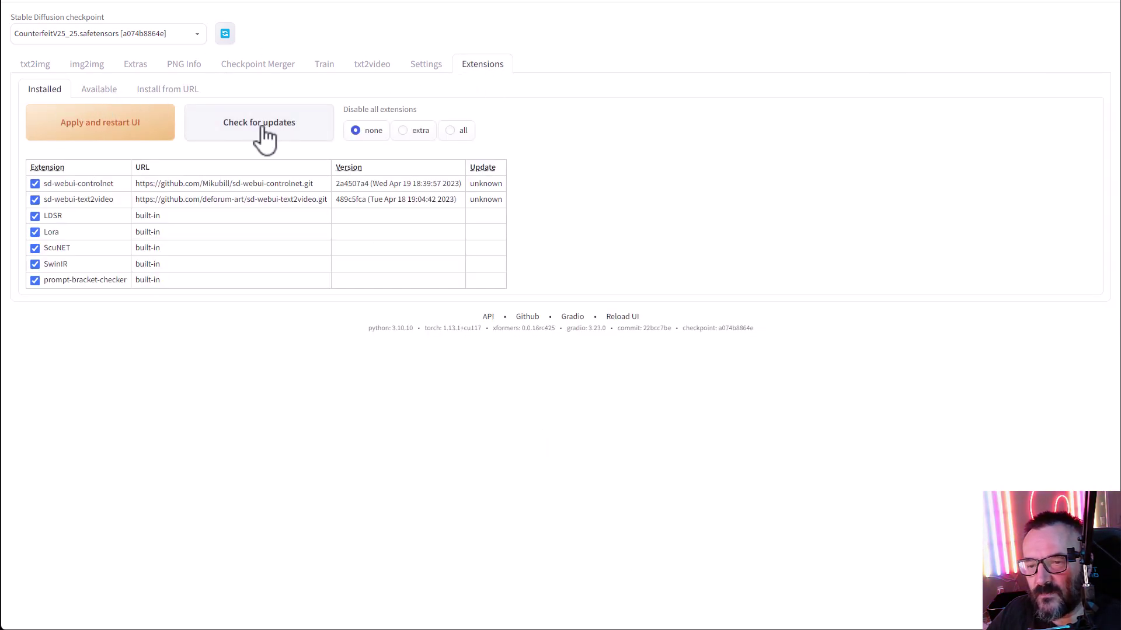
left_click(128, 134)
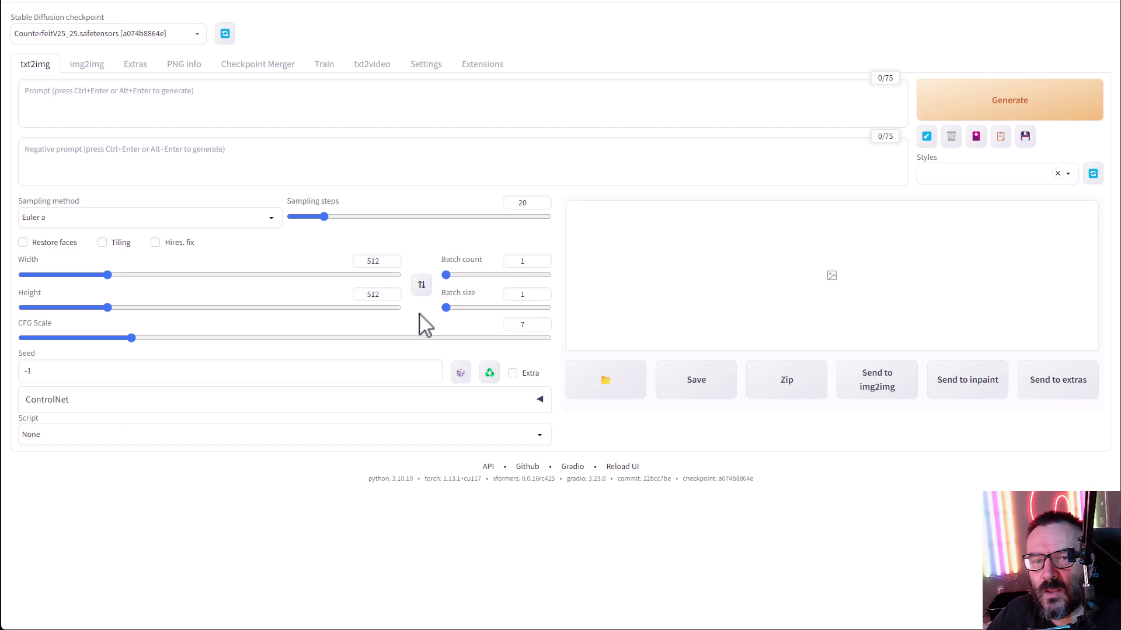
Step: Expand the ControlNet panel on txt2img and check its preprocessor list and empty model list
left_click(540, 403)
scroll(525, 355, "down", 4)
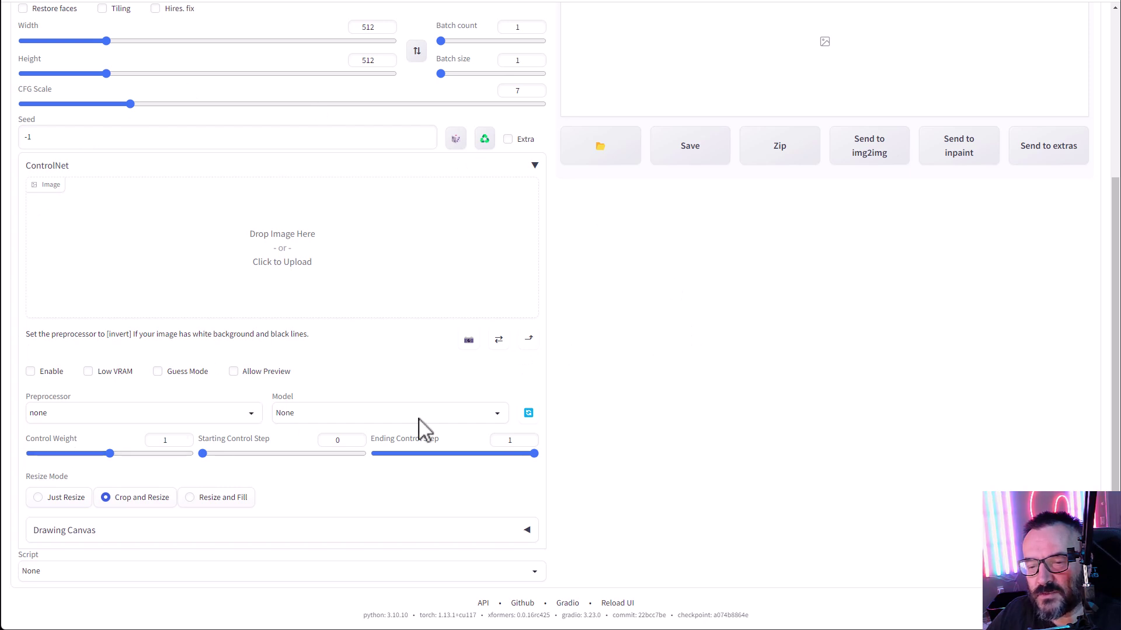
left_click(249, 416)
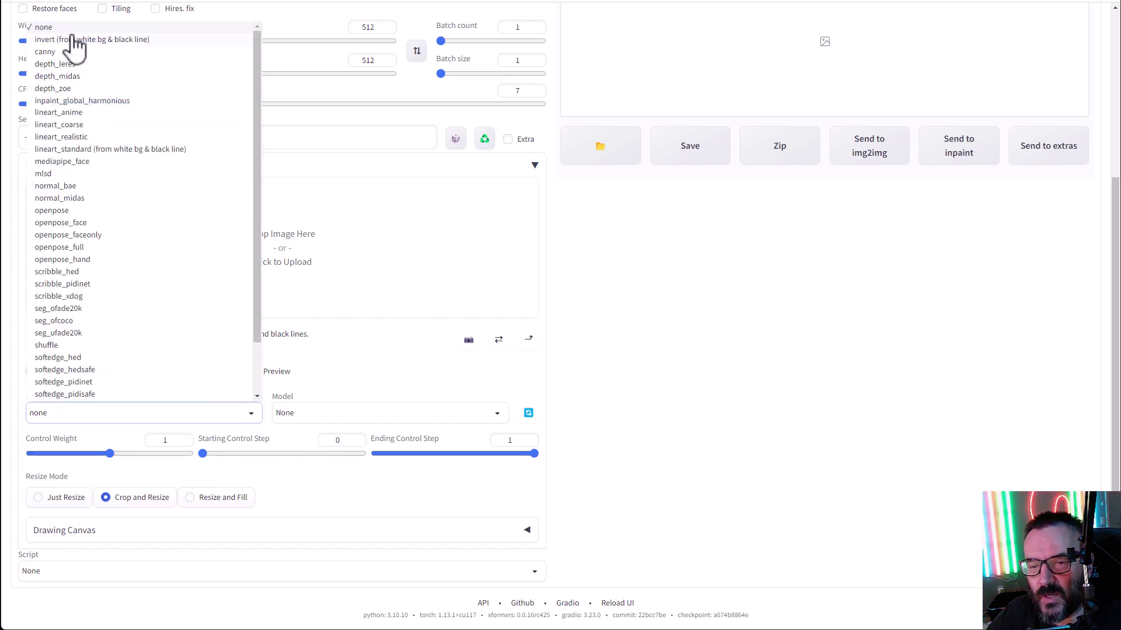
left_click(664, 442)
left_click(495, 419)
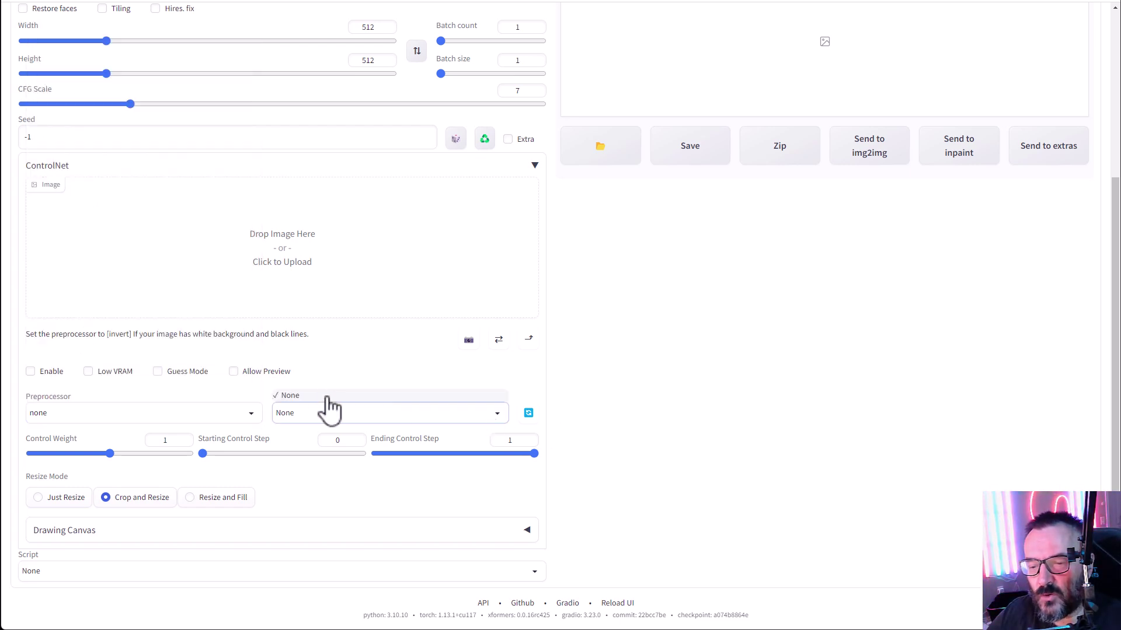
left_click(650, 386)
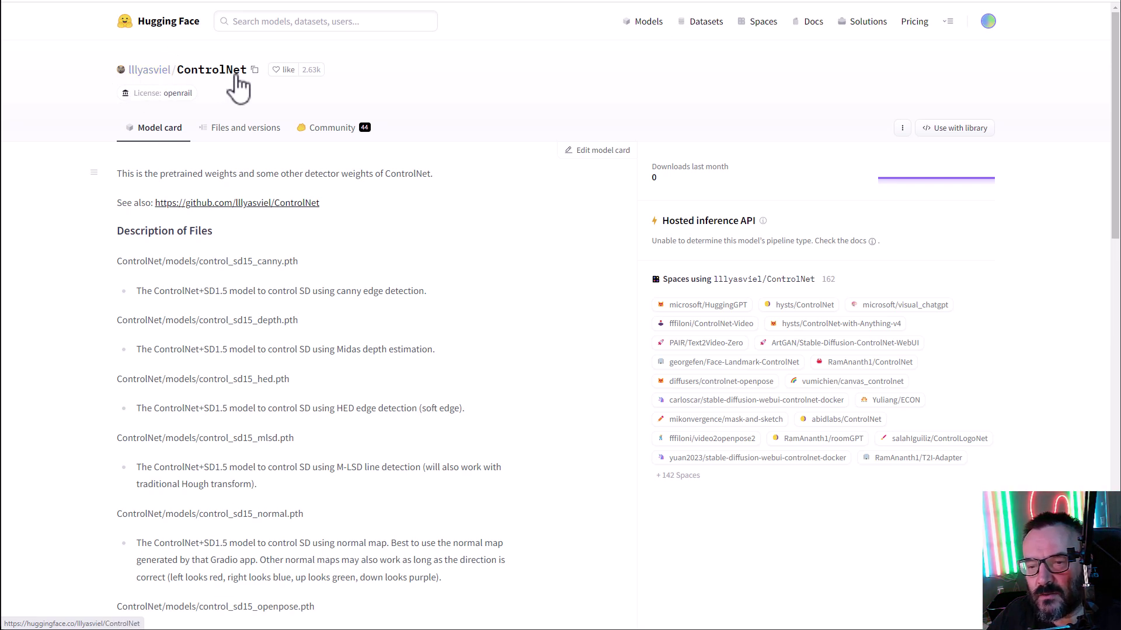
Step: Browse the ControlNet repo's files into the models folder listing the control_sd15 .pth files
left_click(244, 134)
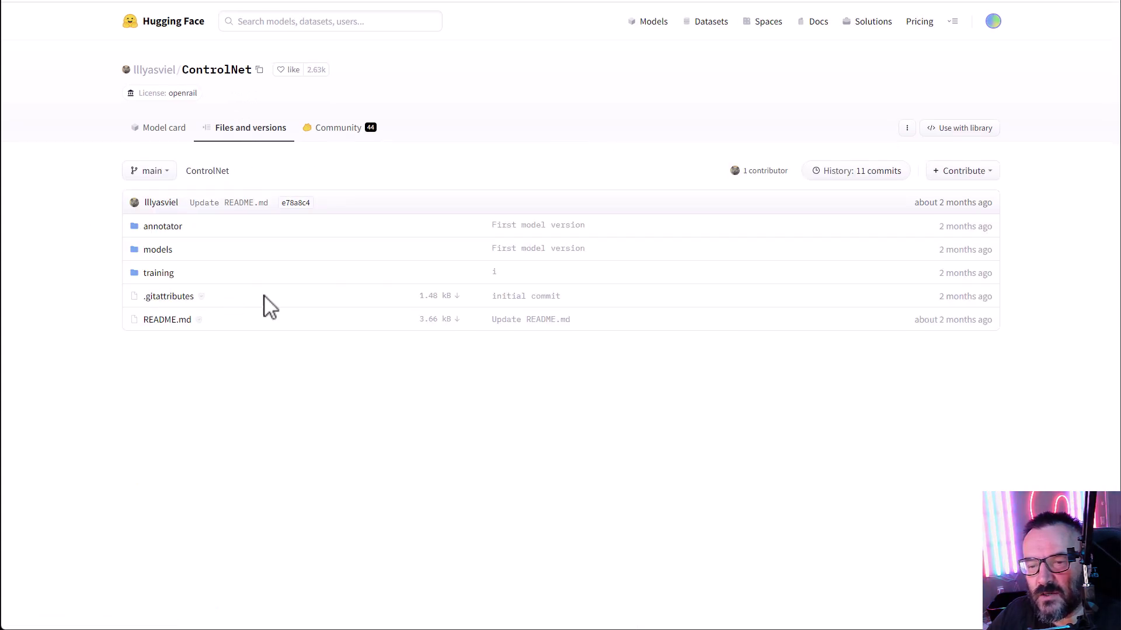
left_click(164, 251)
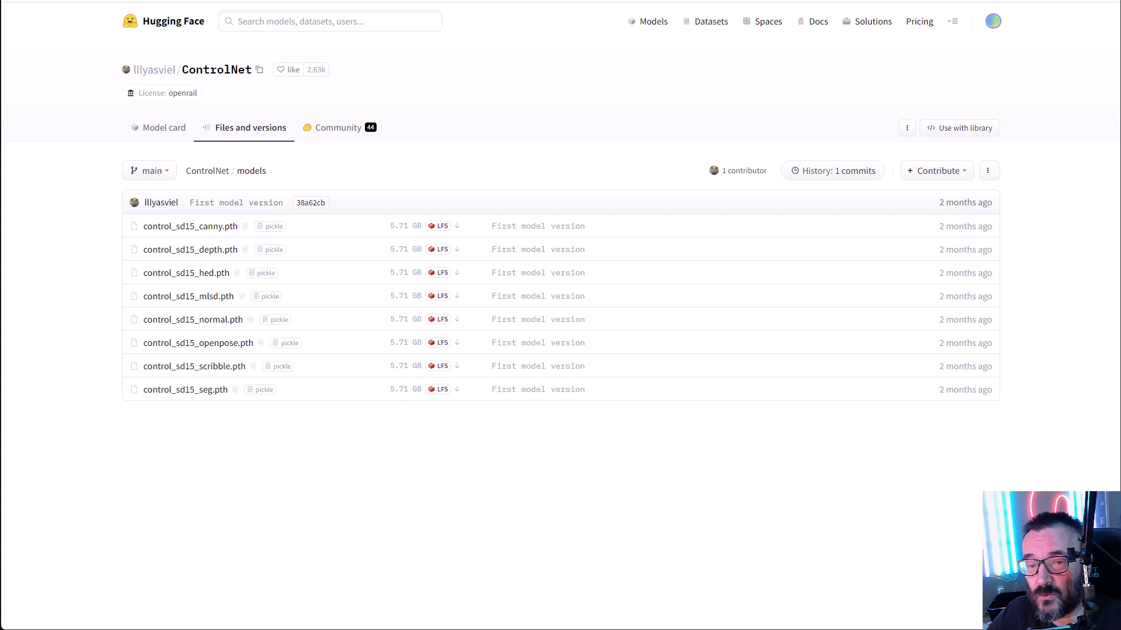
Step: Move the eight control_sd15 .pth files into stable-diffusion-webui\extensions\sd-webui-controlnet\models
key("alt+Tab")
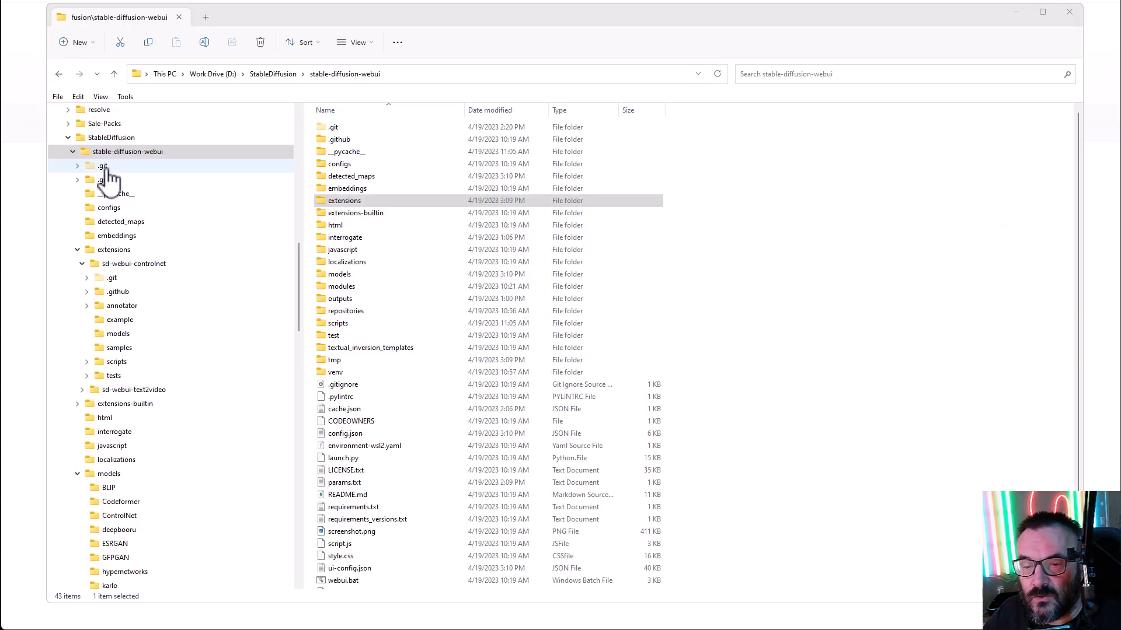
left_click(87, 153)
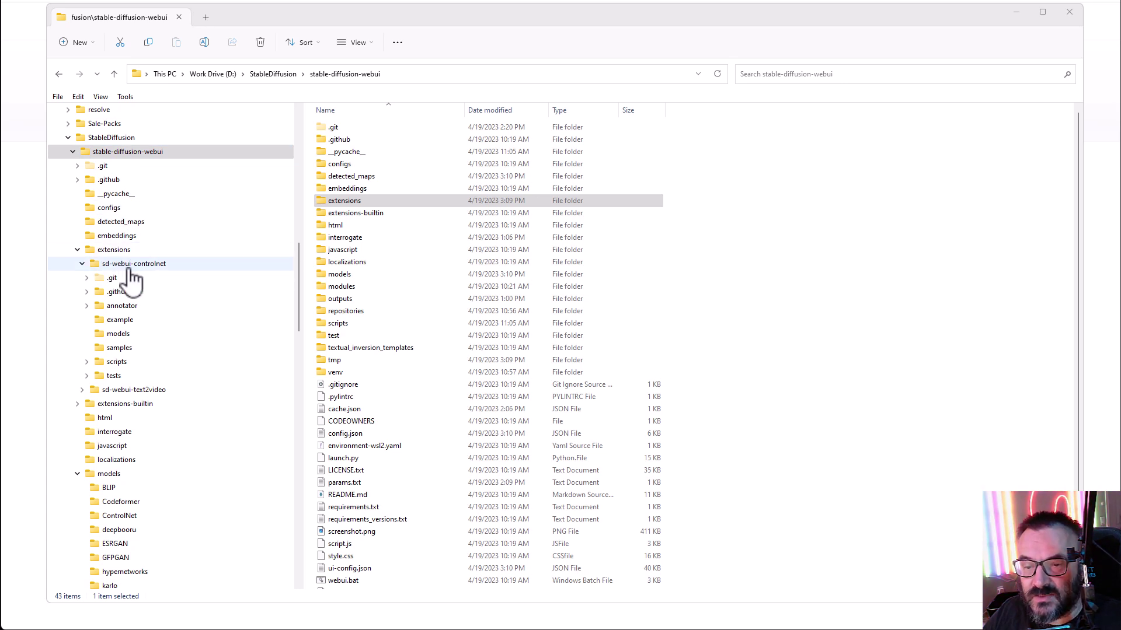
left_click(137, 335)
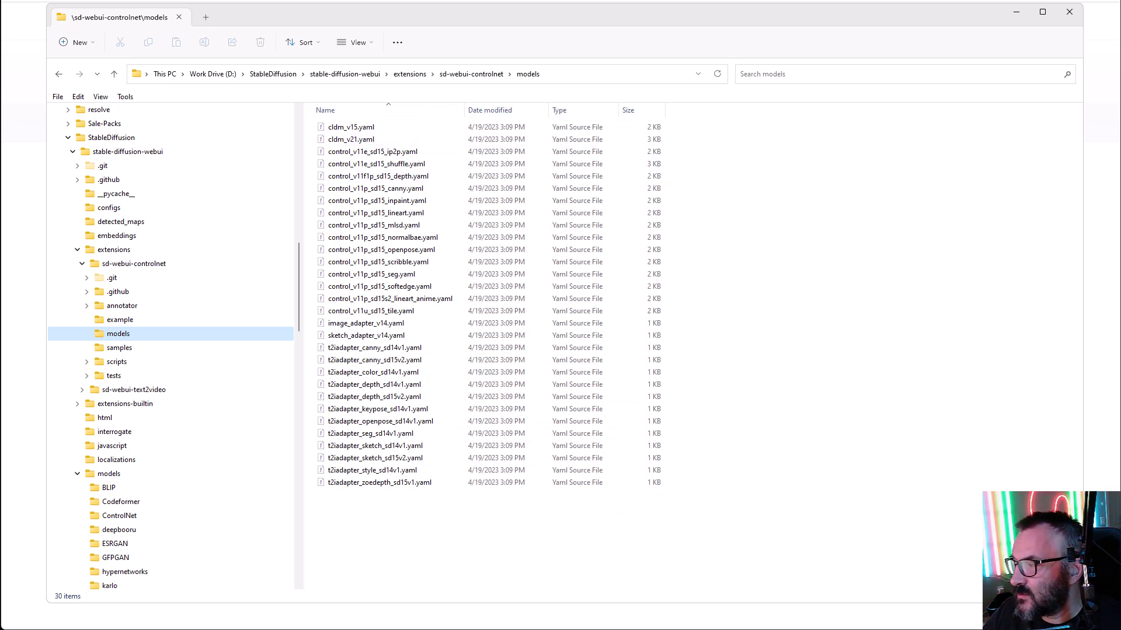
left_click_drag(1120, 402, 724, 522)
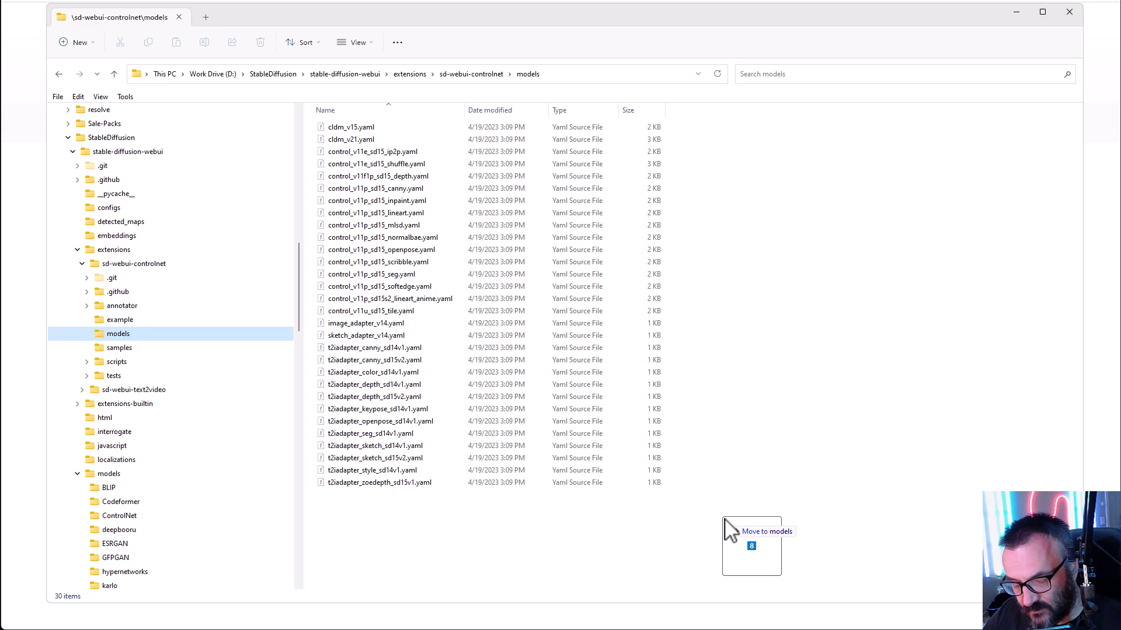
left_click_drag(724, 530, 730, 536)
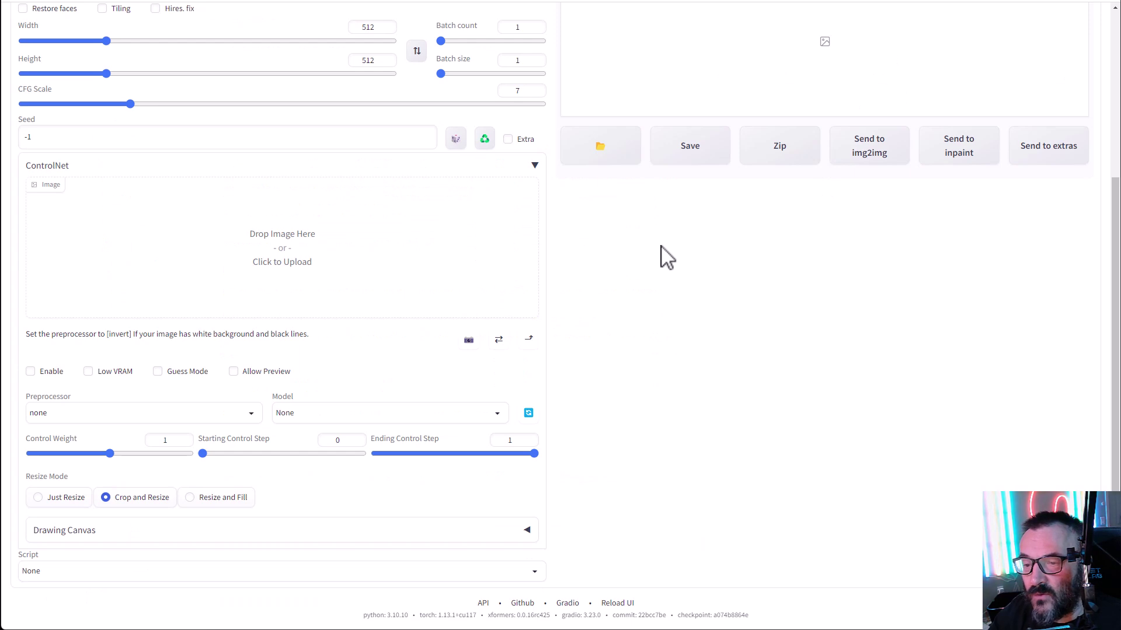
Step: Refresh and check the ControlNet model list on txt2img, leaving preprocessor and model at none
scroll(589, 263, "up", 4)
scroll(588, 265, "down", 4)
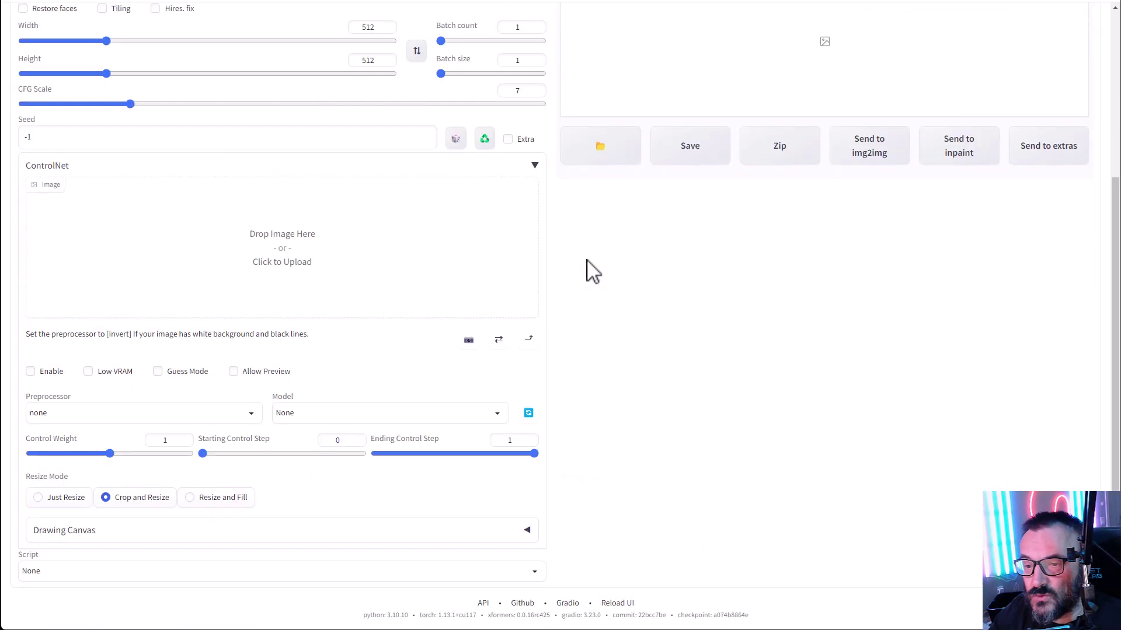
left_click(529, 414)
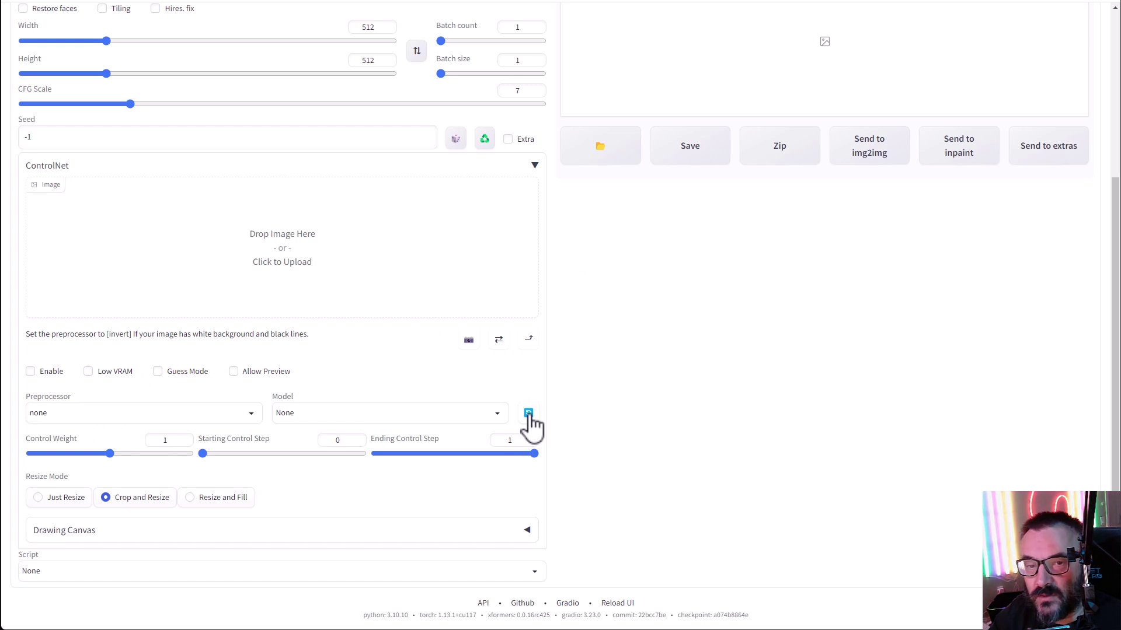
left_click(498, 414)
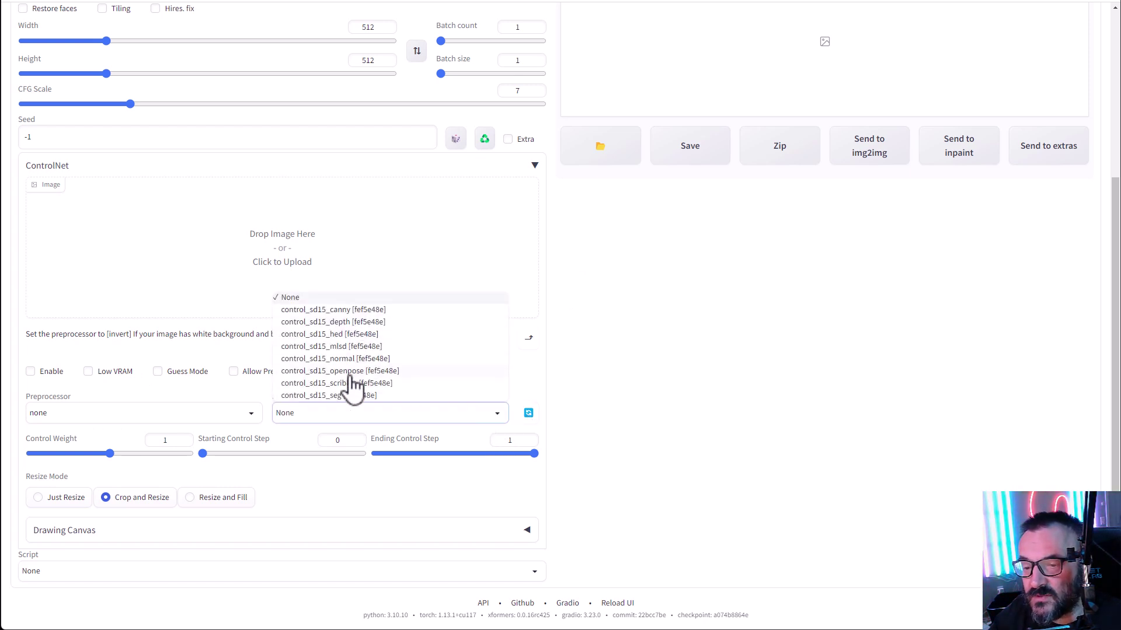
key("Escape")
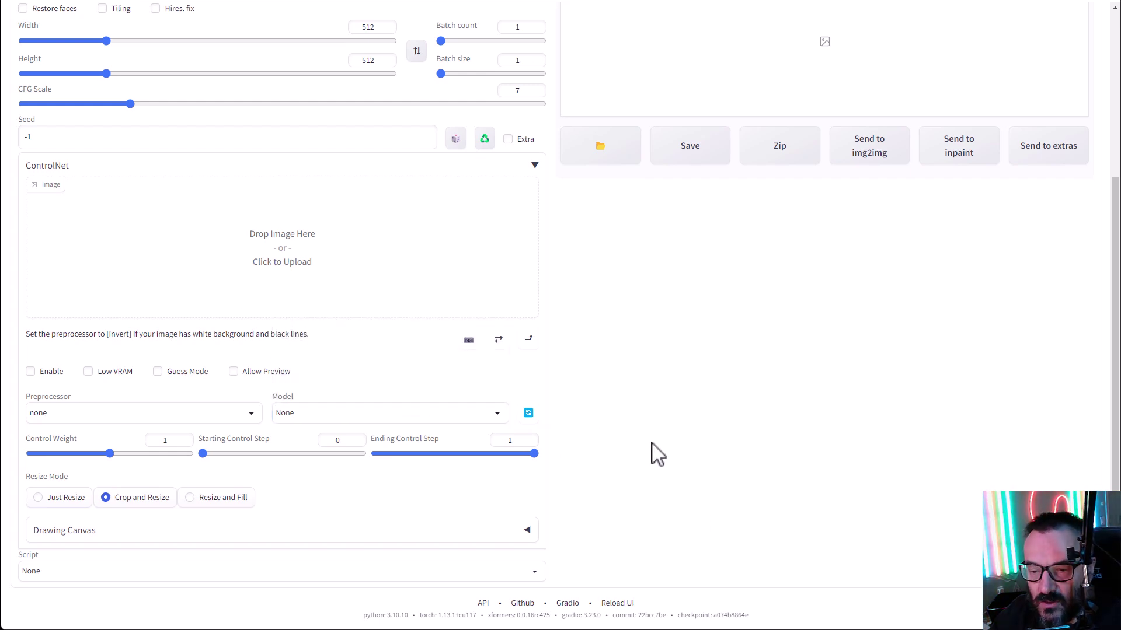
scroll(601, 462, "up", 4)
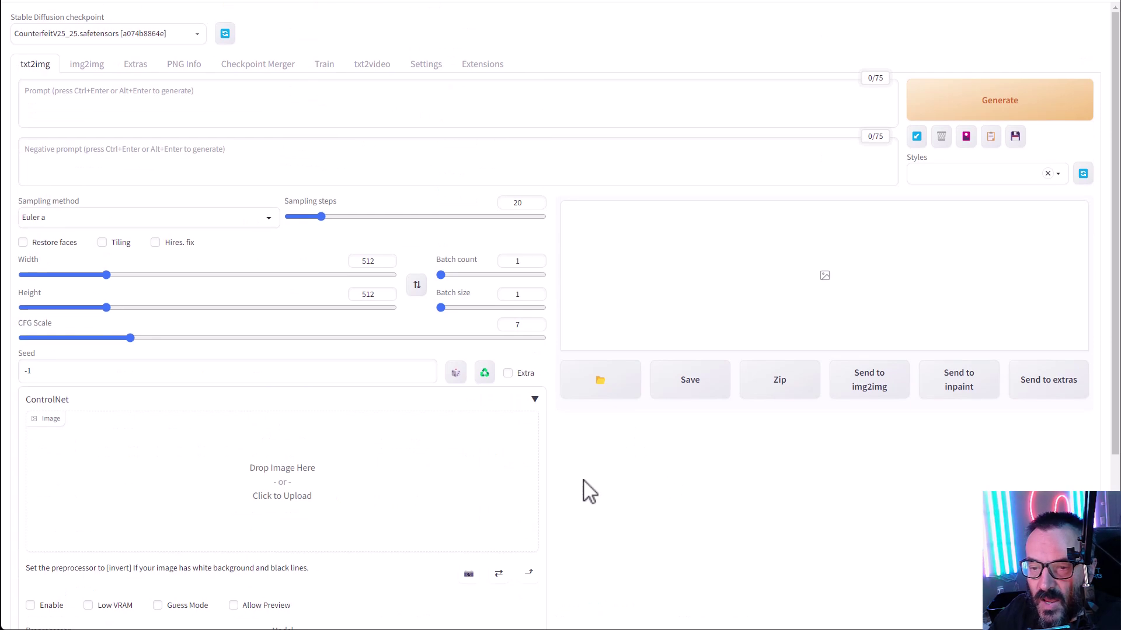
scroll(587, 489, "down", 4)
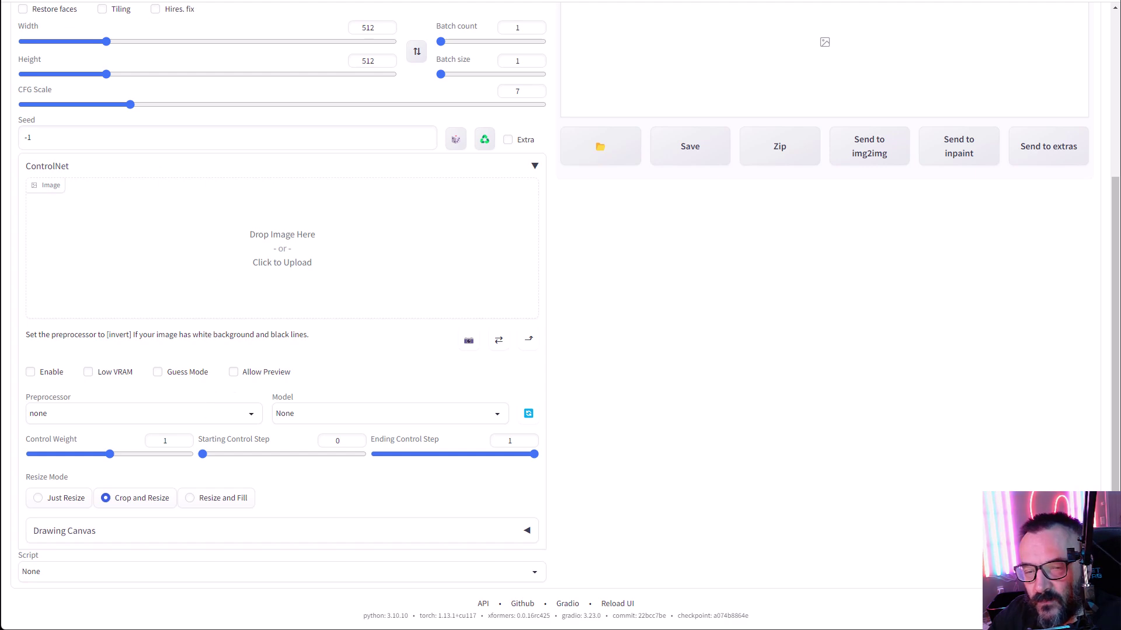
scroll(279, 124, "up", 4)
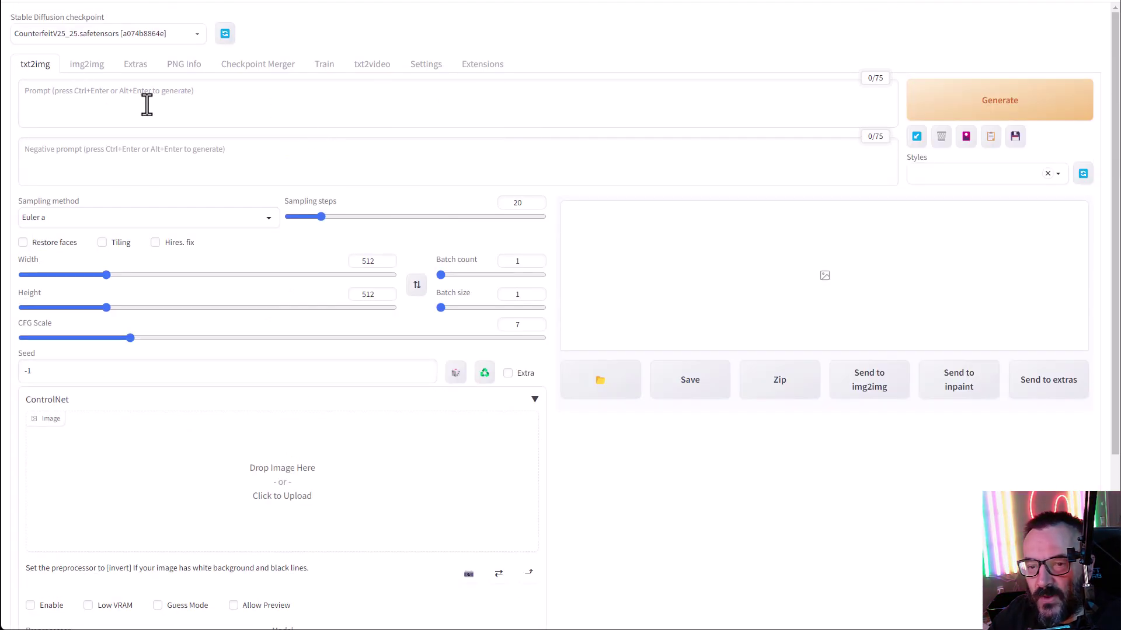
Step: Paste the fantasy hero parameters (rpg_V4, 50 steps, 512×768, CFG 5.5) and generate a bearded warrior
left_click(146, 104)
key("ctrl+v")
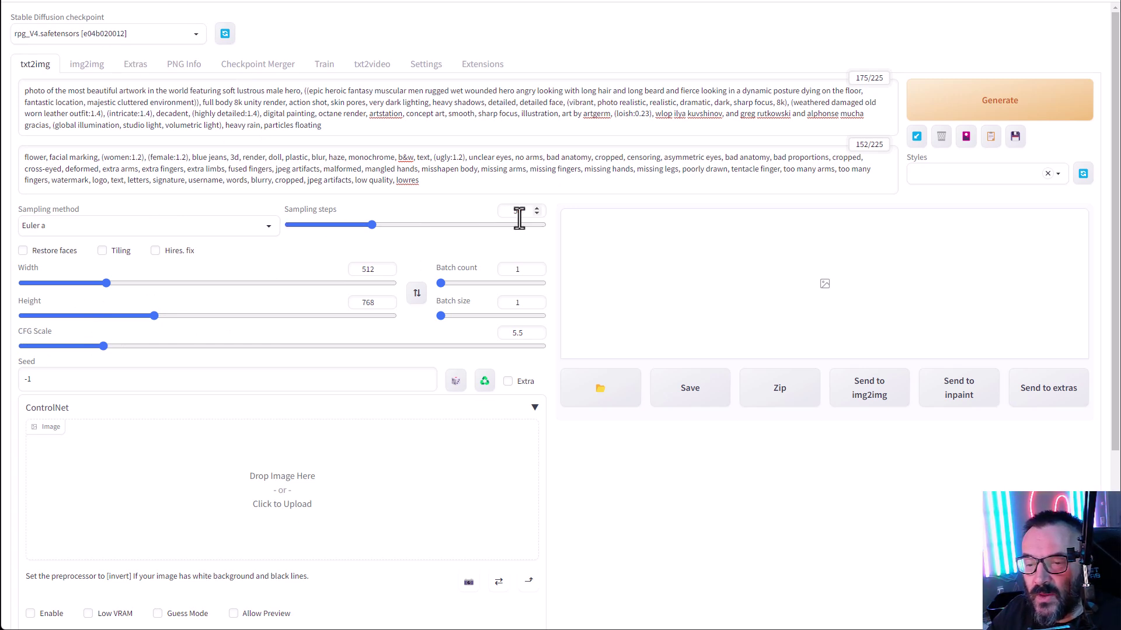
left_click(1000, 106)
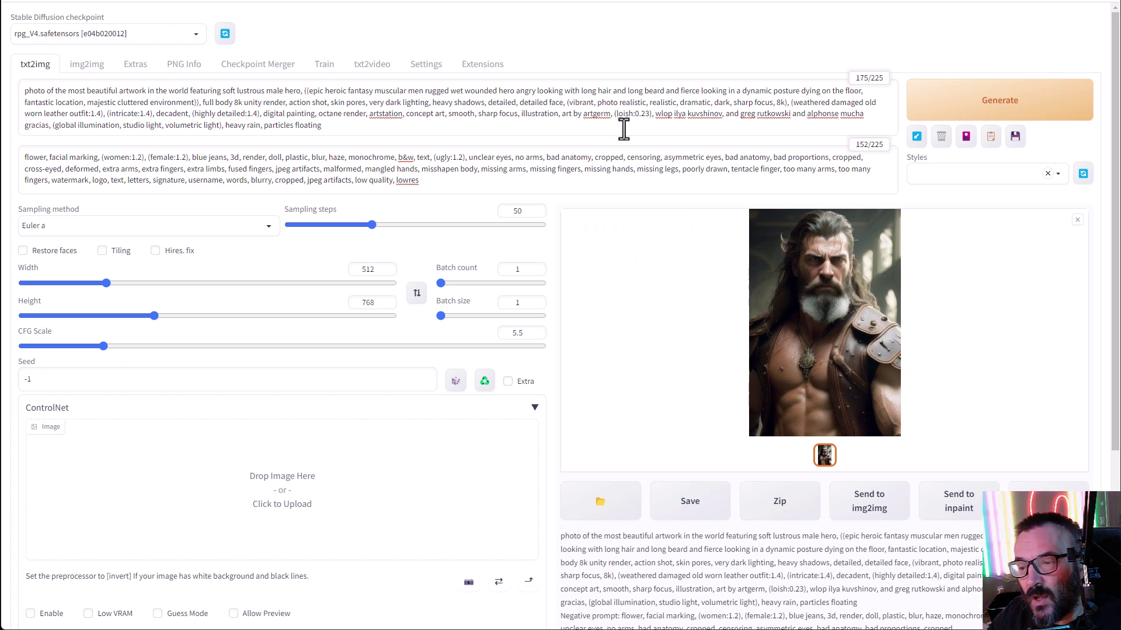
Step: Give ControlNet the portrait photo, choose the canny preprocessor with control_sd15_canny, and enable it
scroll(375, 295, "down", 4)
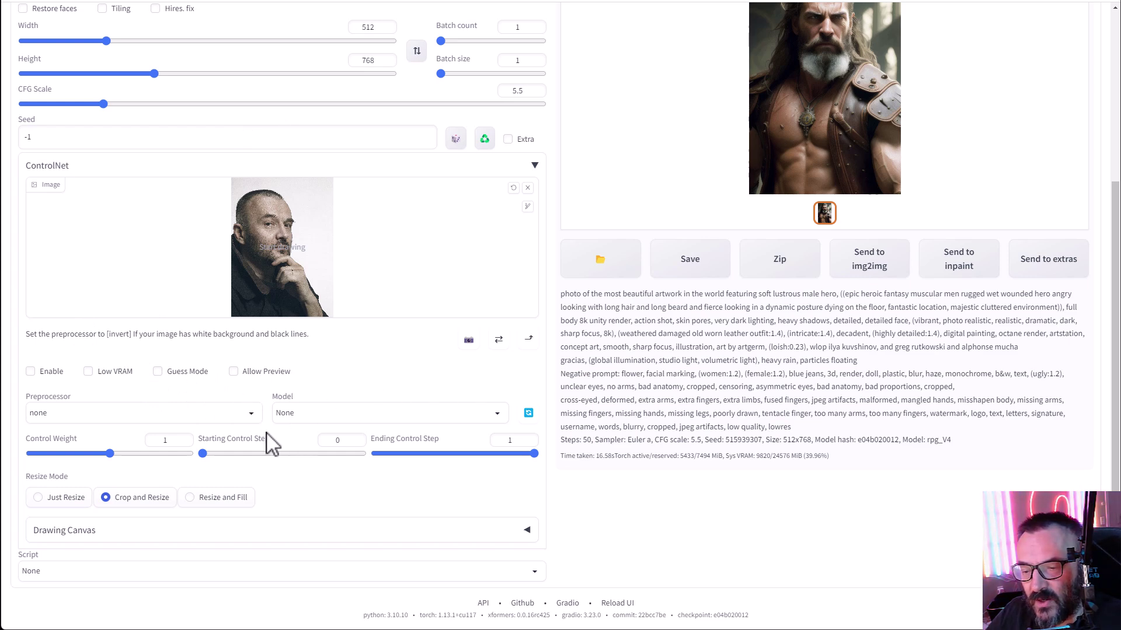
left_click(241, 416)
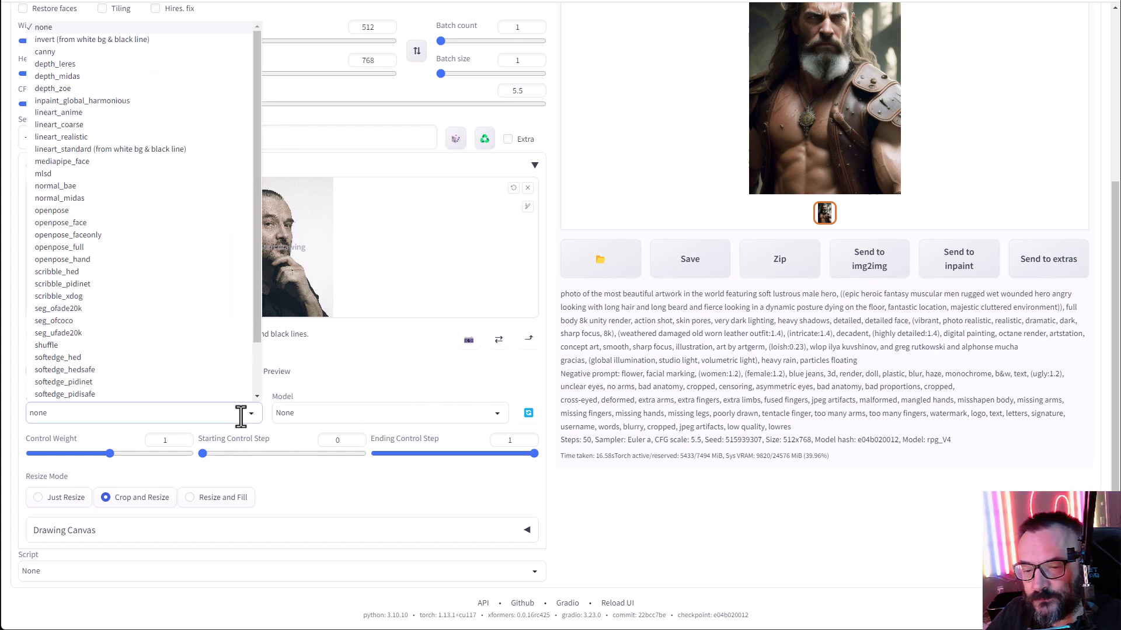
left_click(85, 62)
scroll(482, 295, "down", 2)
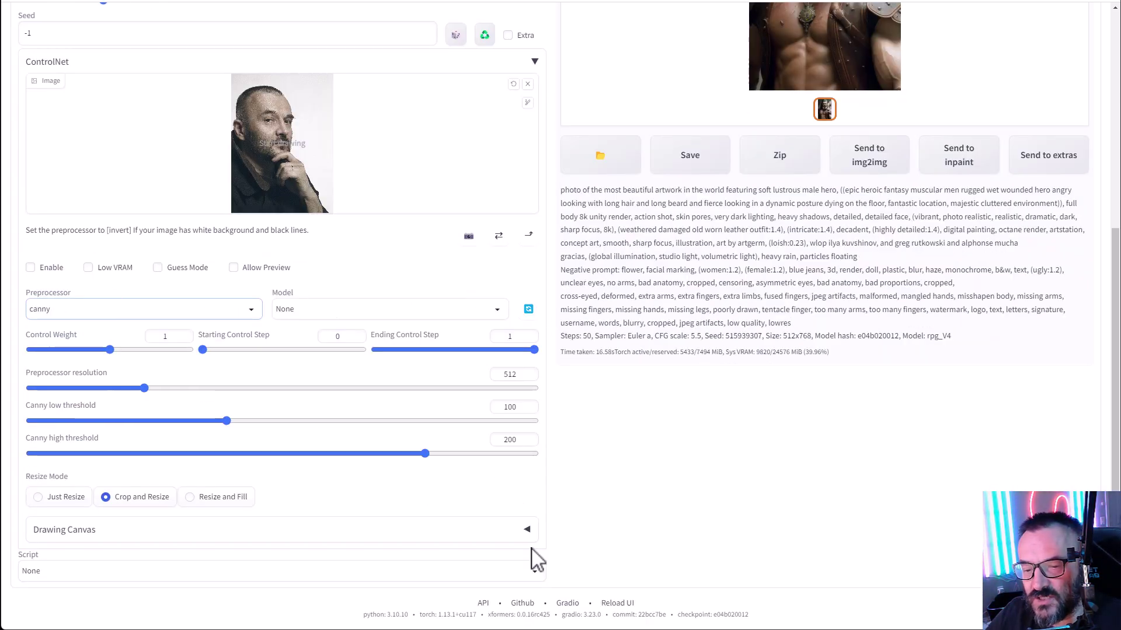
left_click(527, 531)
scroll(572, 466, "down", 2)
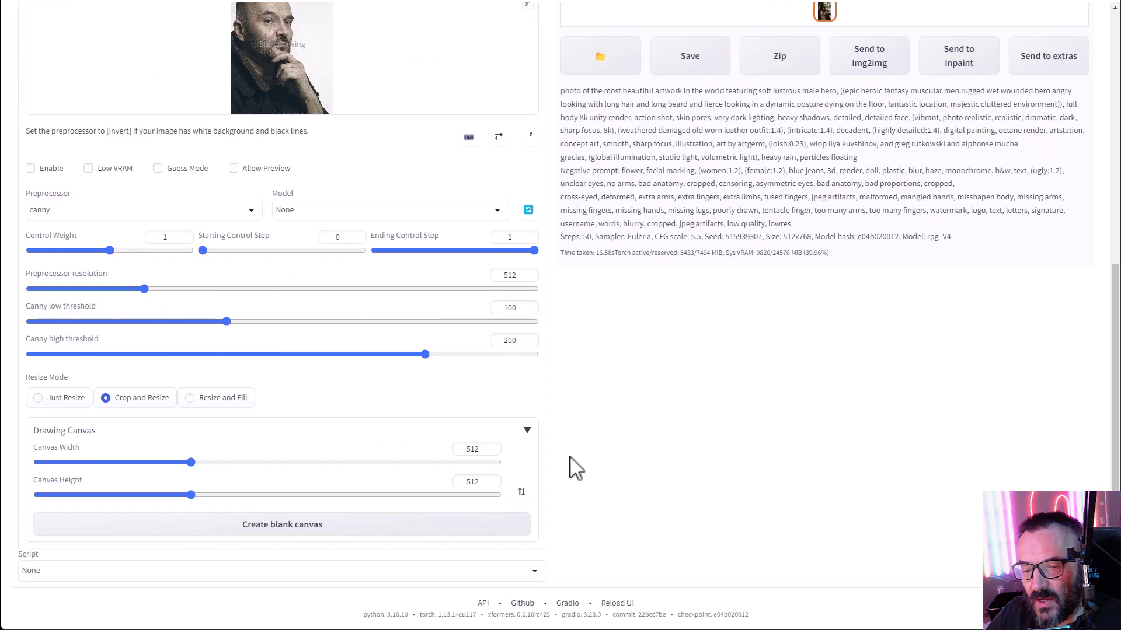
left_click(525, 431)
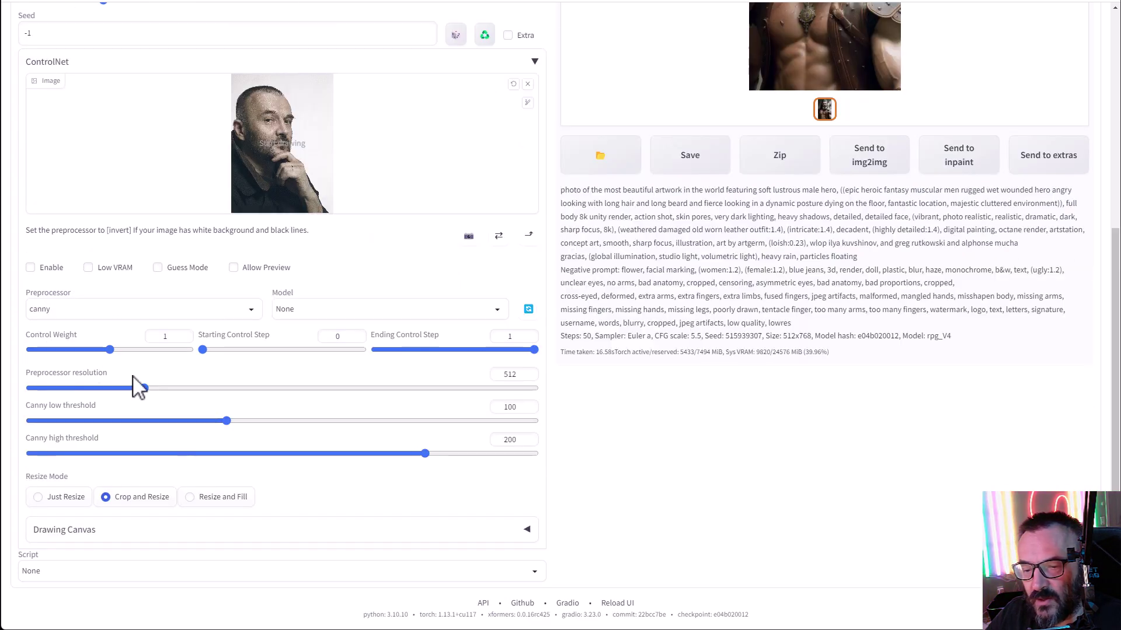
left_click(31, 267)
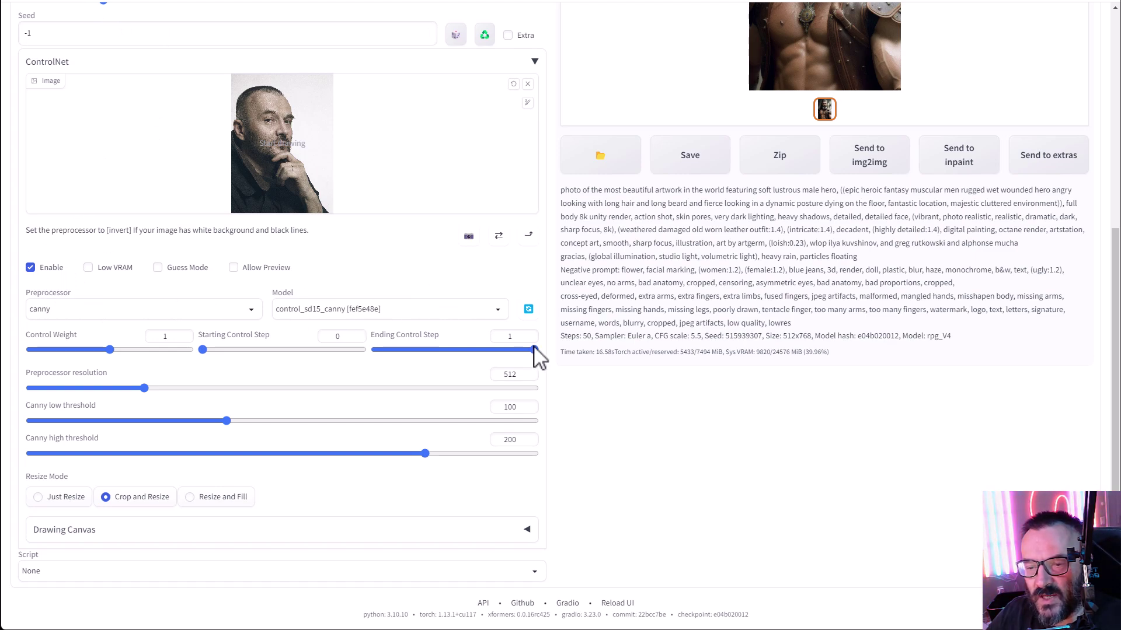
scroll(537, 358, "up", 6)
Step: Generate the canny-guided render of a bald bearded man, hand at chin, keeping canny selected
left_click(1021, 110)
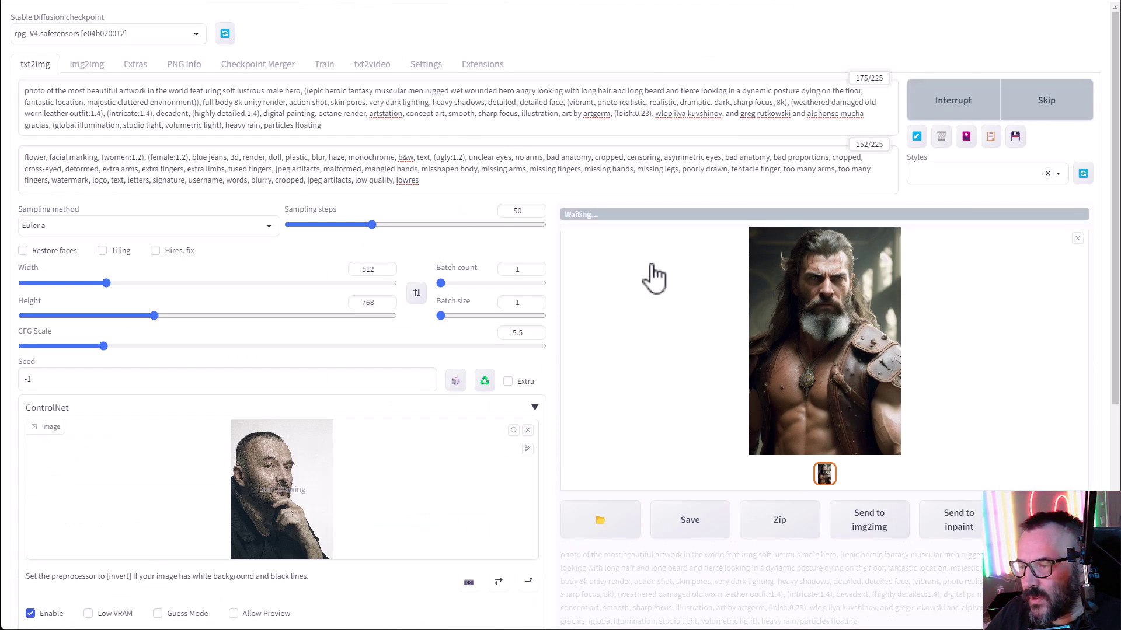
key("alt+Tab")
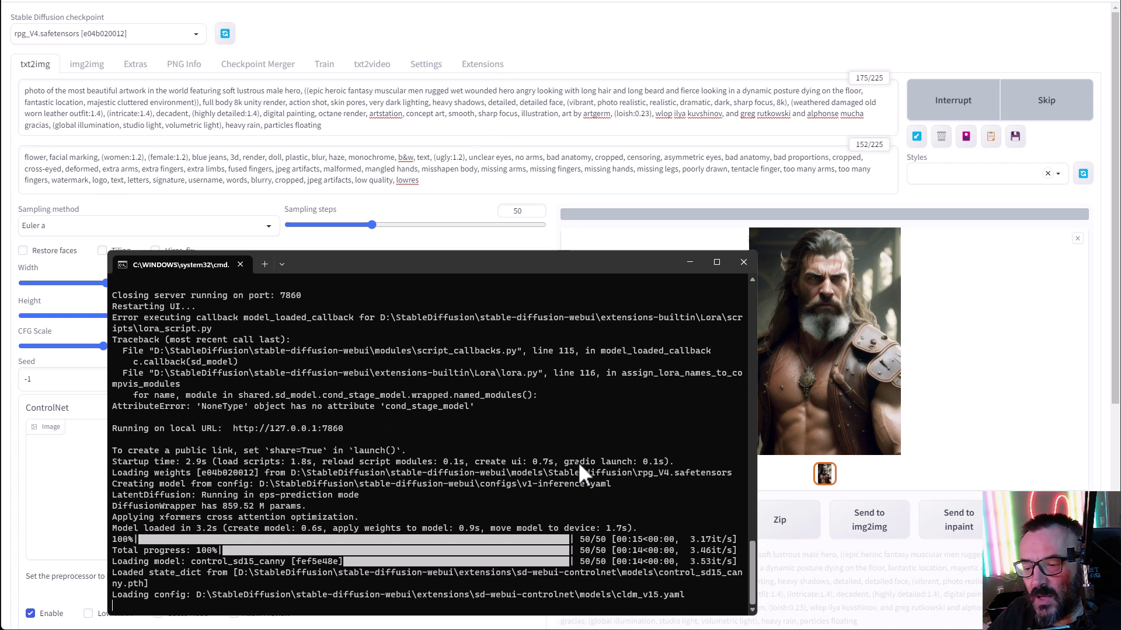
key("alt+Tab")
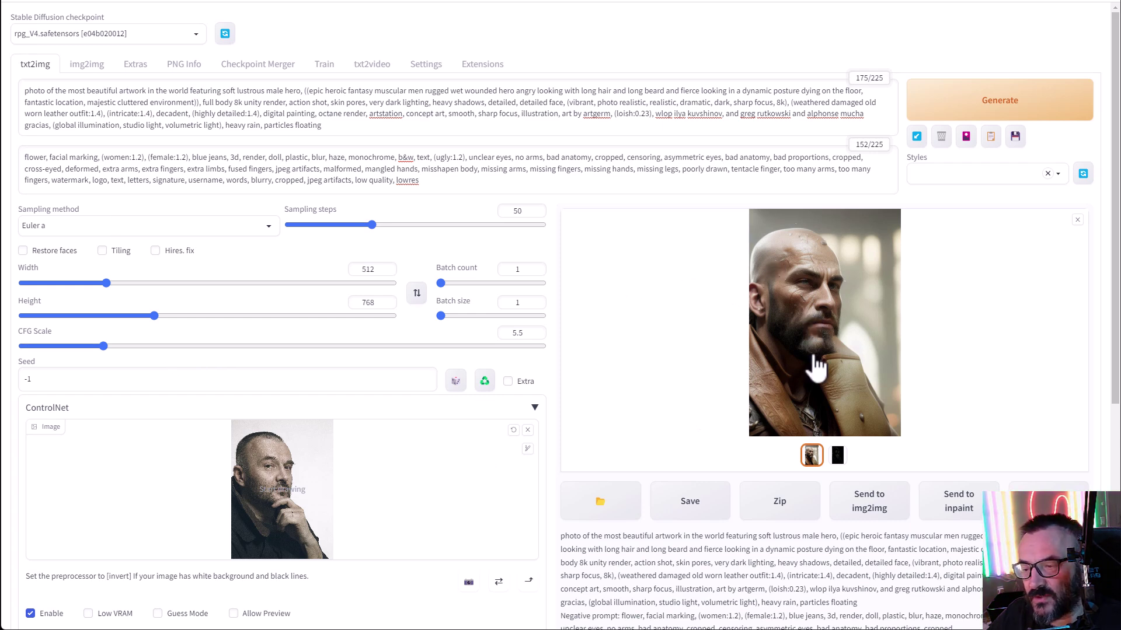
scroll(483, 403, "down", 1)
scroll(482, 402, "down", 2)
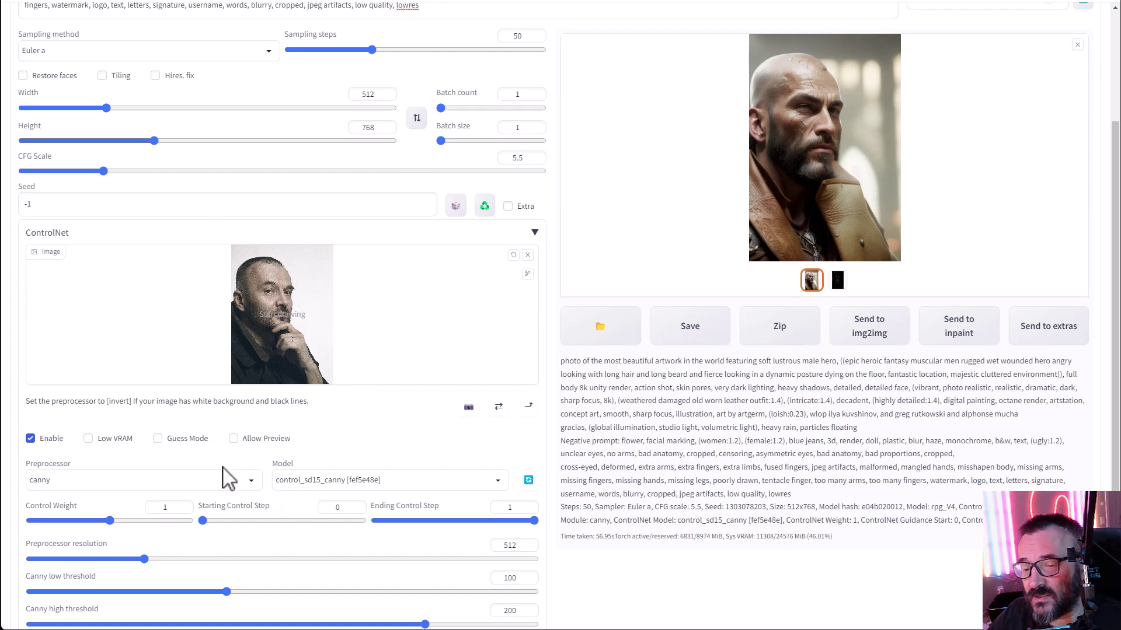
scroll(232, 461, "down", 1)
left_click(251, 423)
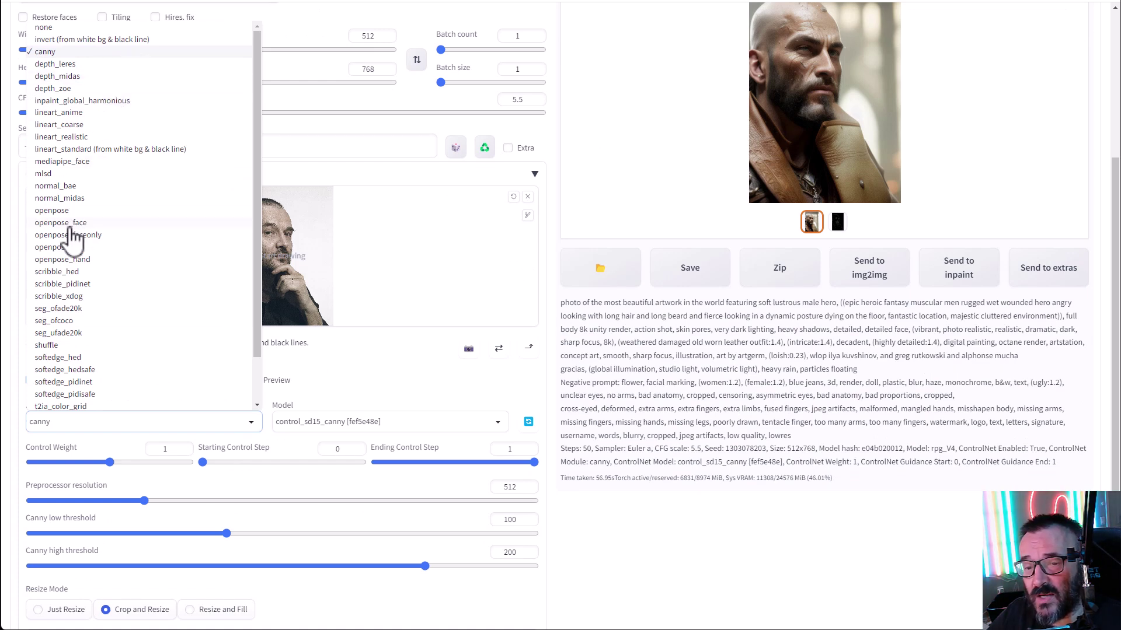
left_click(661, 560)
scroll(202, 257, "up", 2)
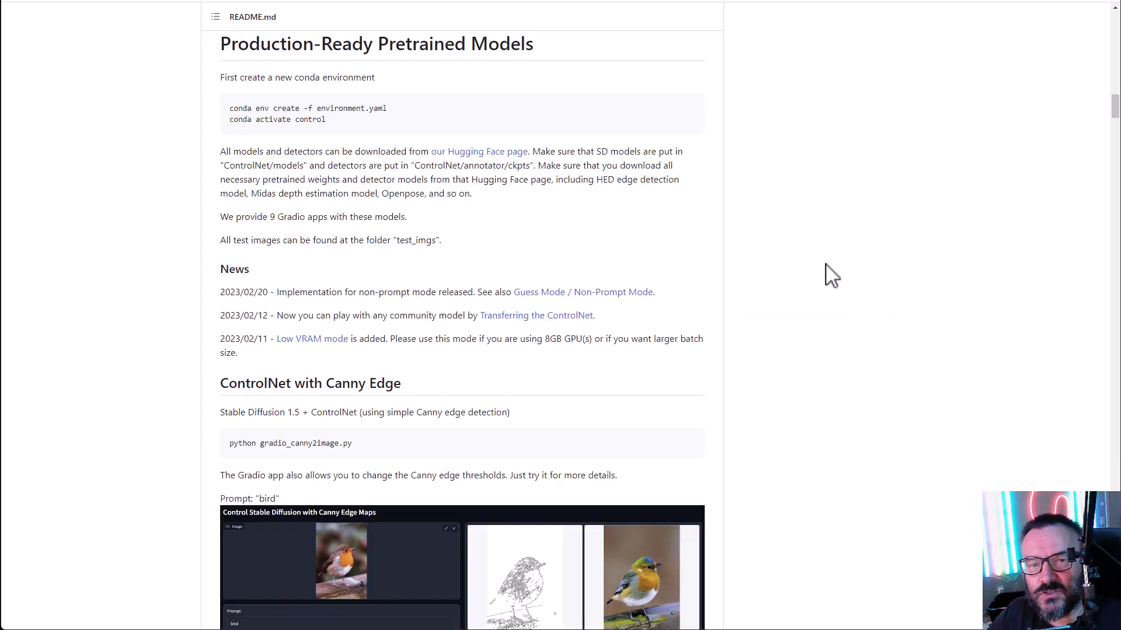
Step: Scroll the ControlNet README from the Canny Edge examples through M-LSD, HED and Scribble to Human Pose
scroll(788, 325, "down", 4)
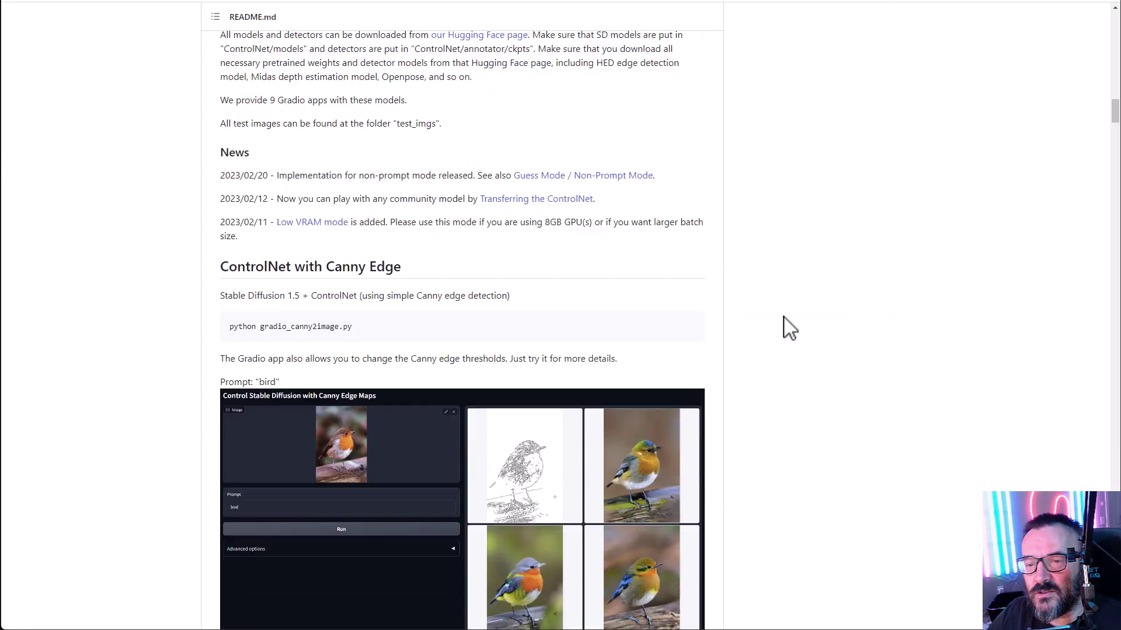
scroll(635, 238, "down", 2)
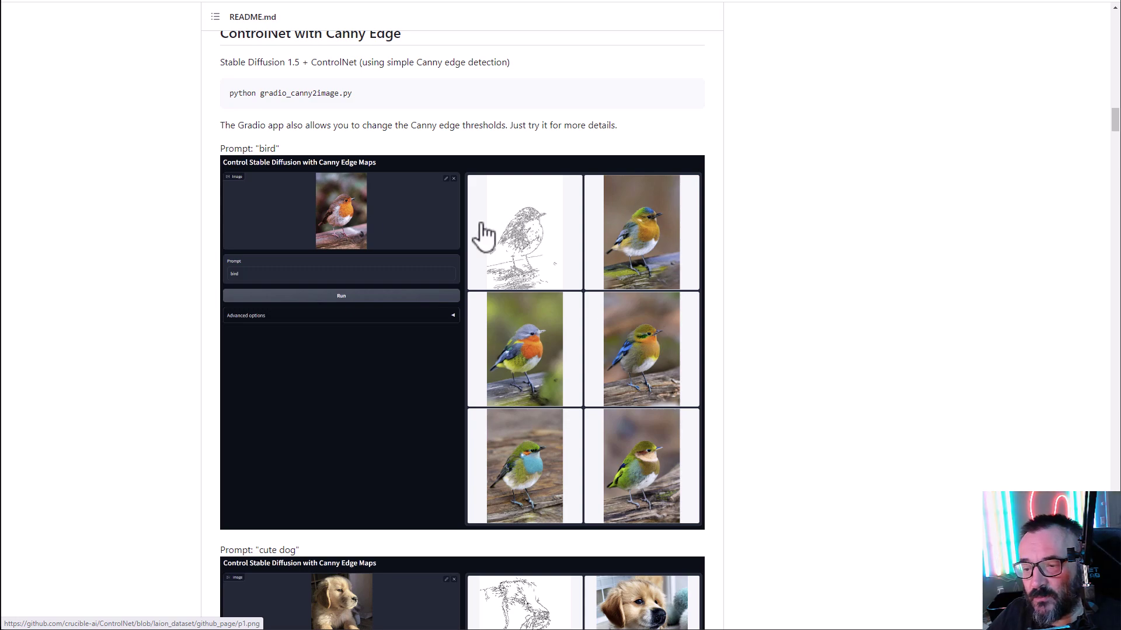
scroll(692, 325, "down", 12)
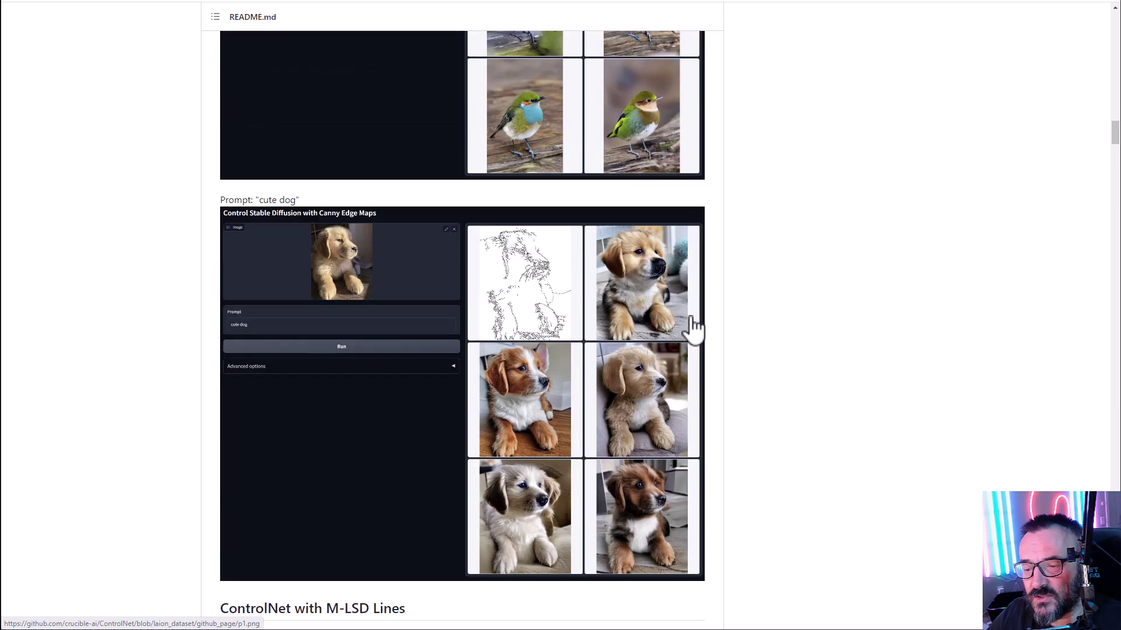
scroll(205, 350, "down", 4)
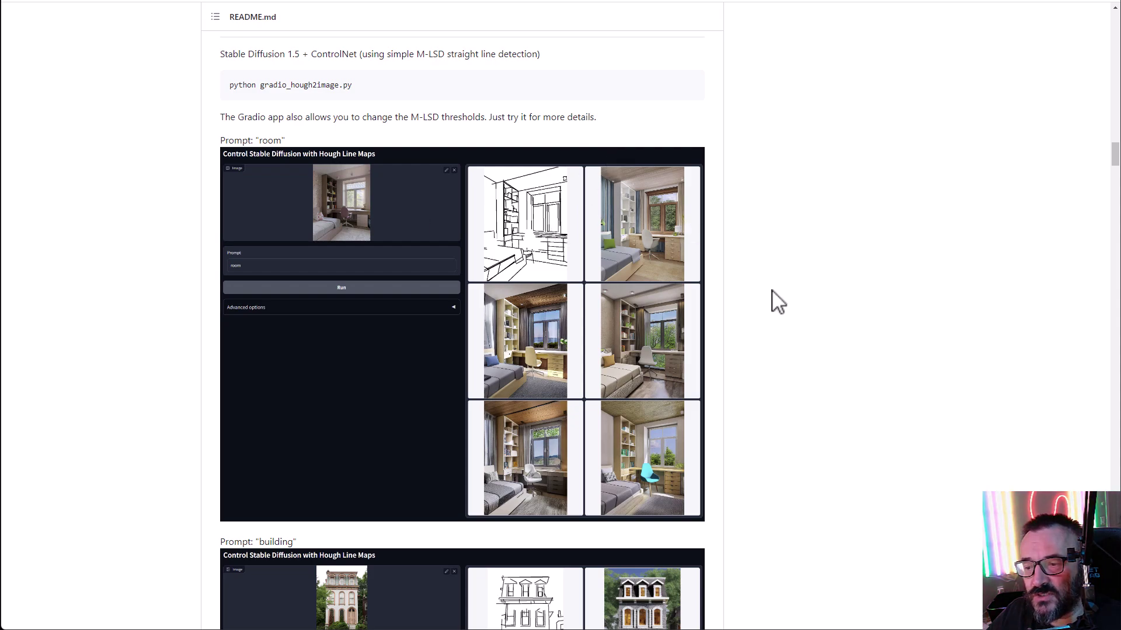
scroll(774, 301, "down", 12)
scroll(774, 300, "down", 4)
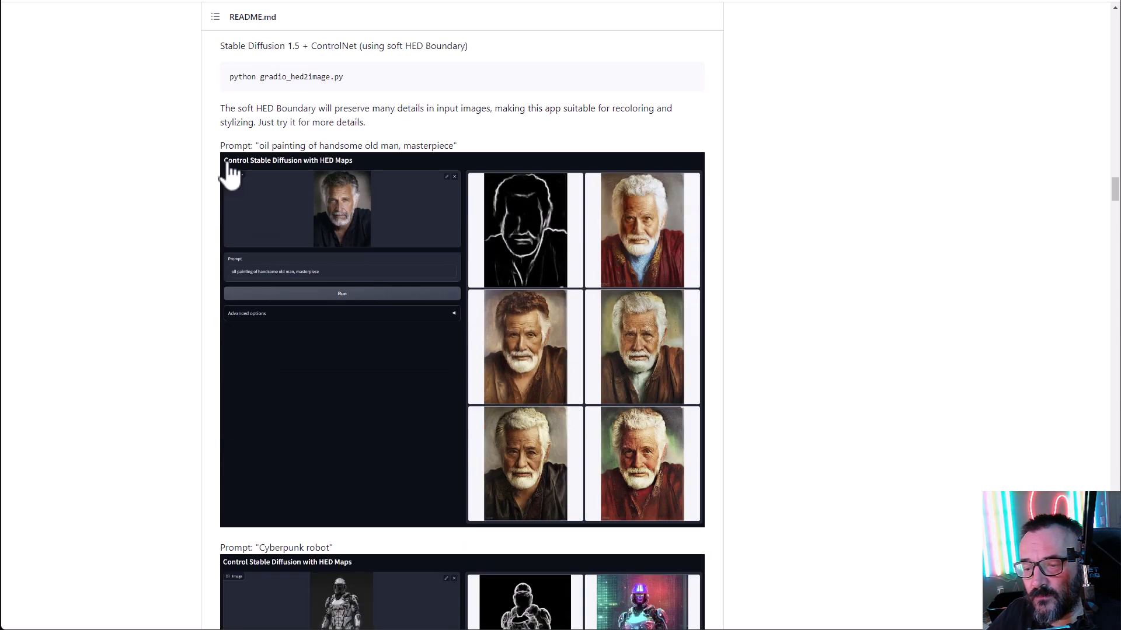
scroll(178, 216, "down", 1)
scroll(175, 217, "down", 8)
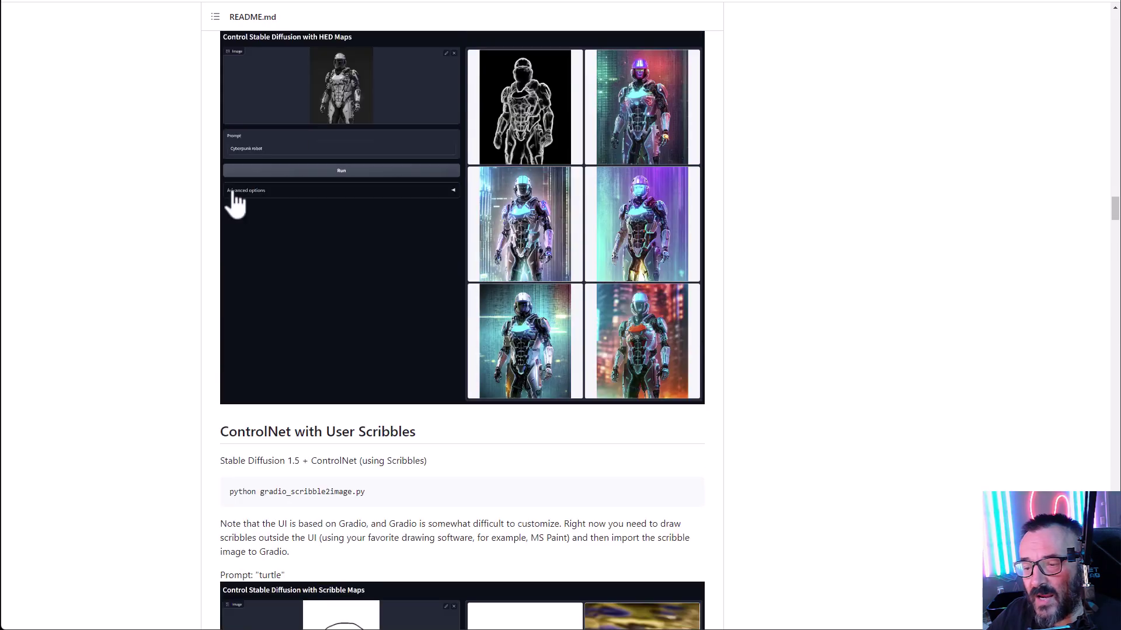
scroll(363, 216, "down", 2)
scroll(363, 214, "down", 5)
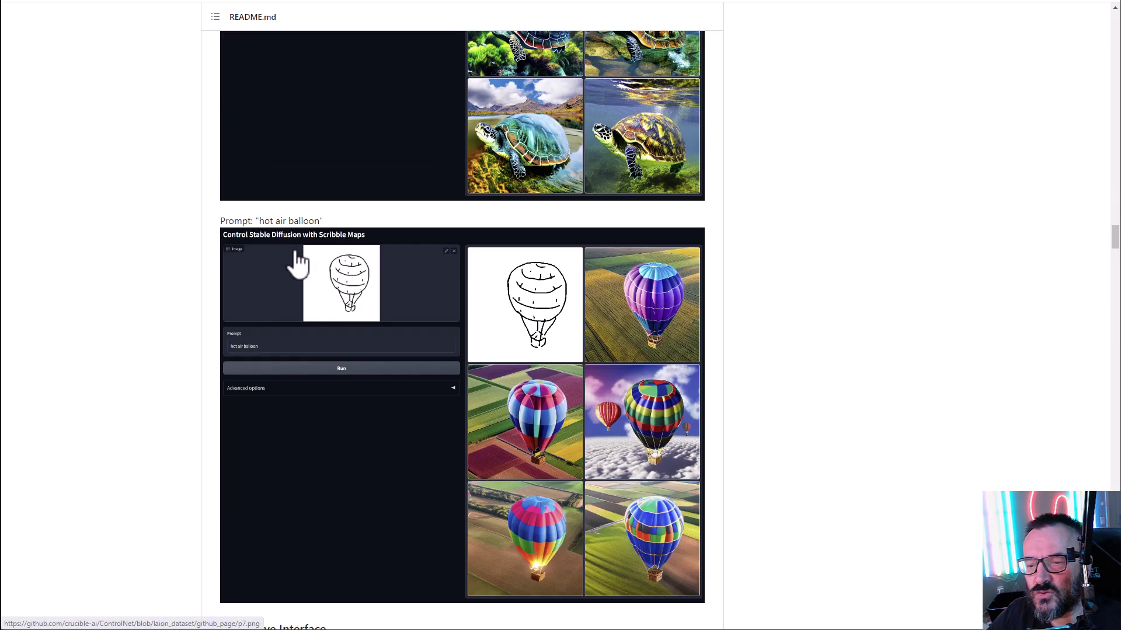
scroll(105, 192, "down", 9)
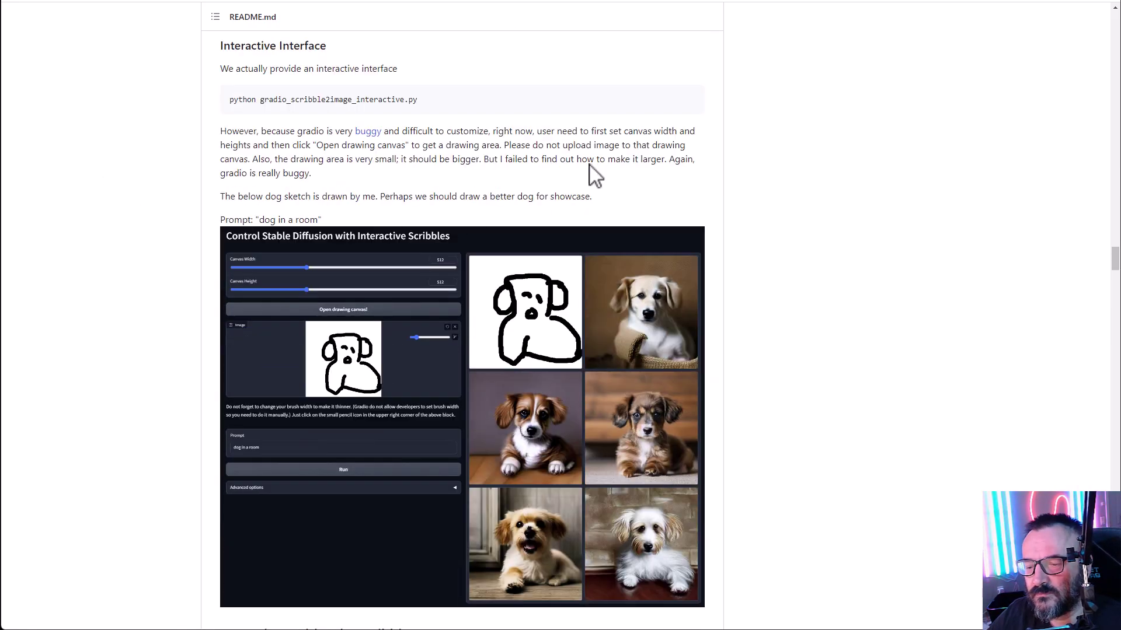
scroll(178, 192, "down", 13)
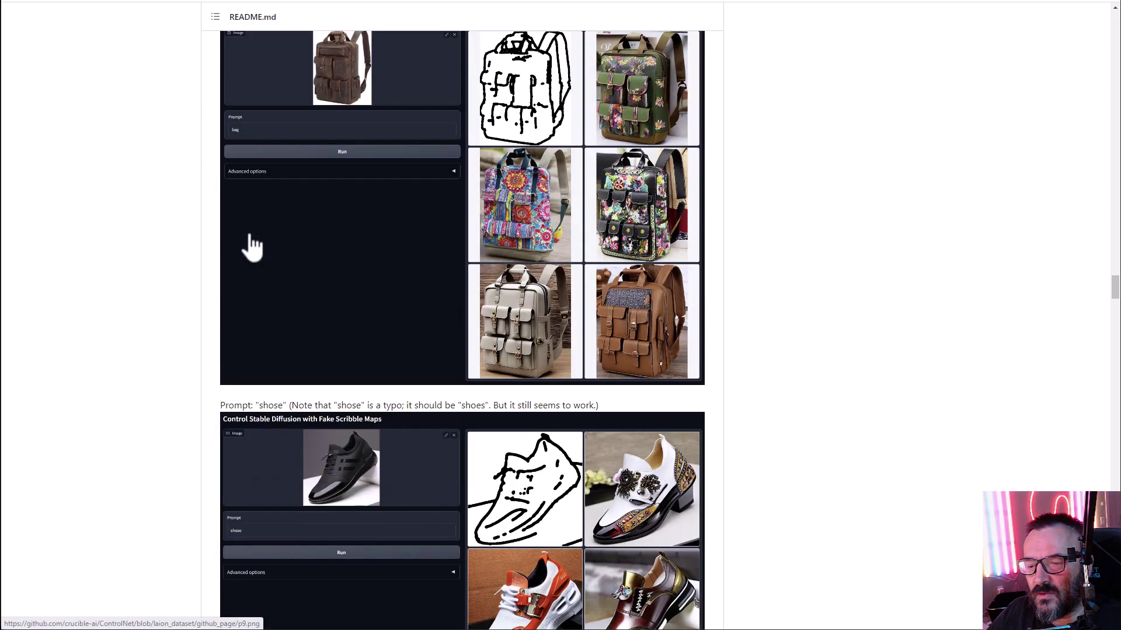
scroll(251, 246, "down", 11)
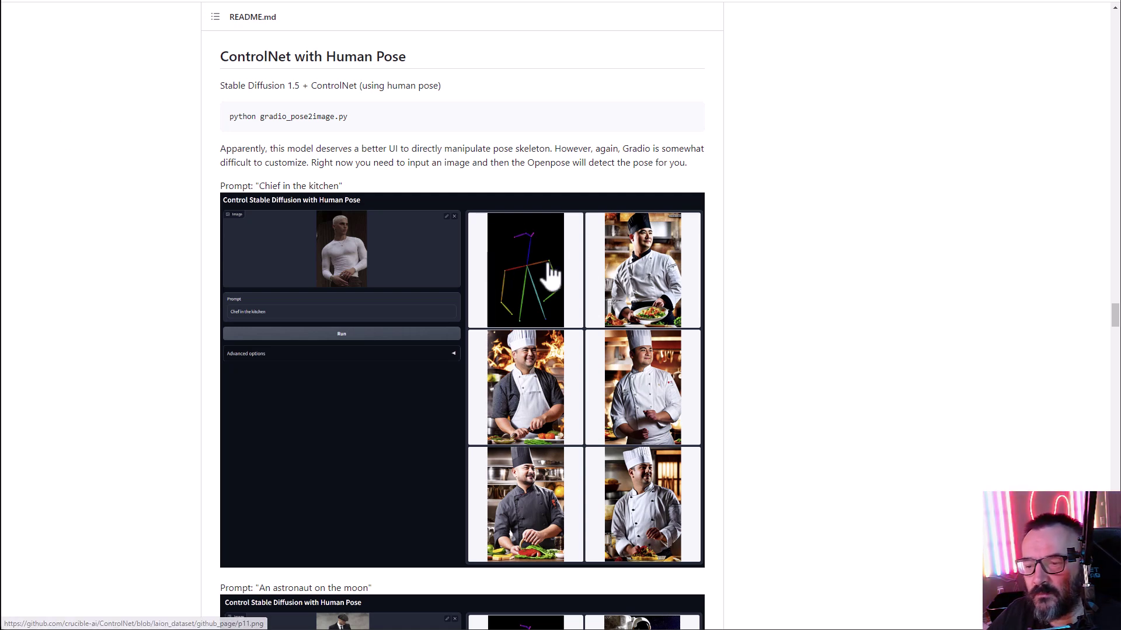
scroll(691, 277, "down", 1)
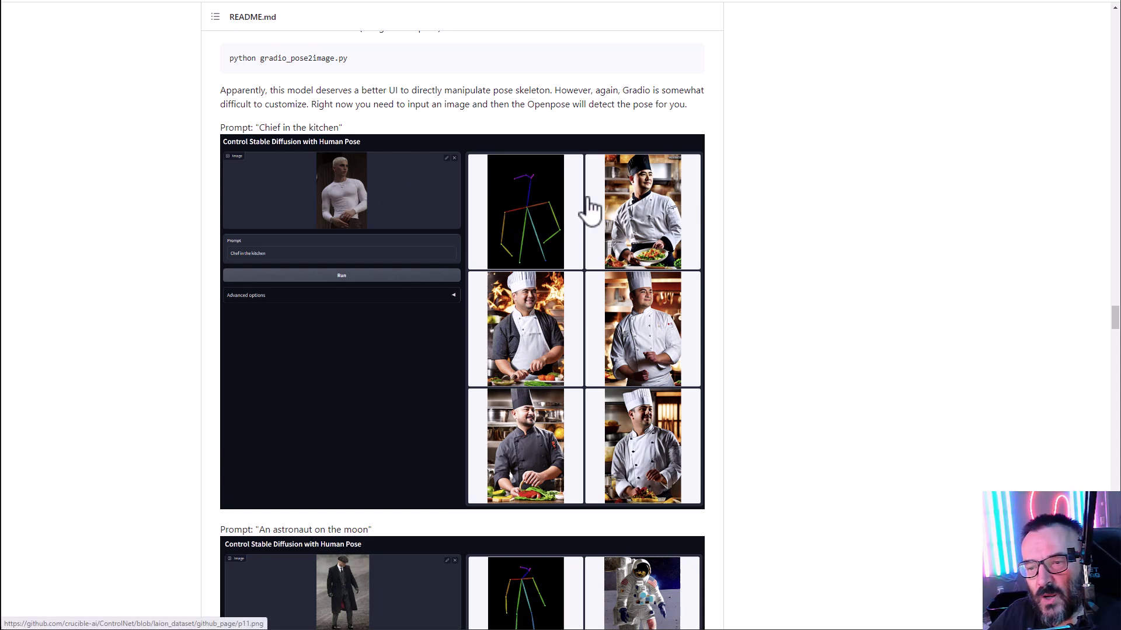
scroll(782, 268, "down", 13)
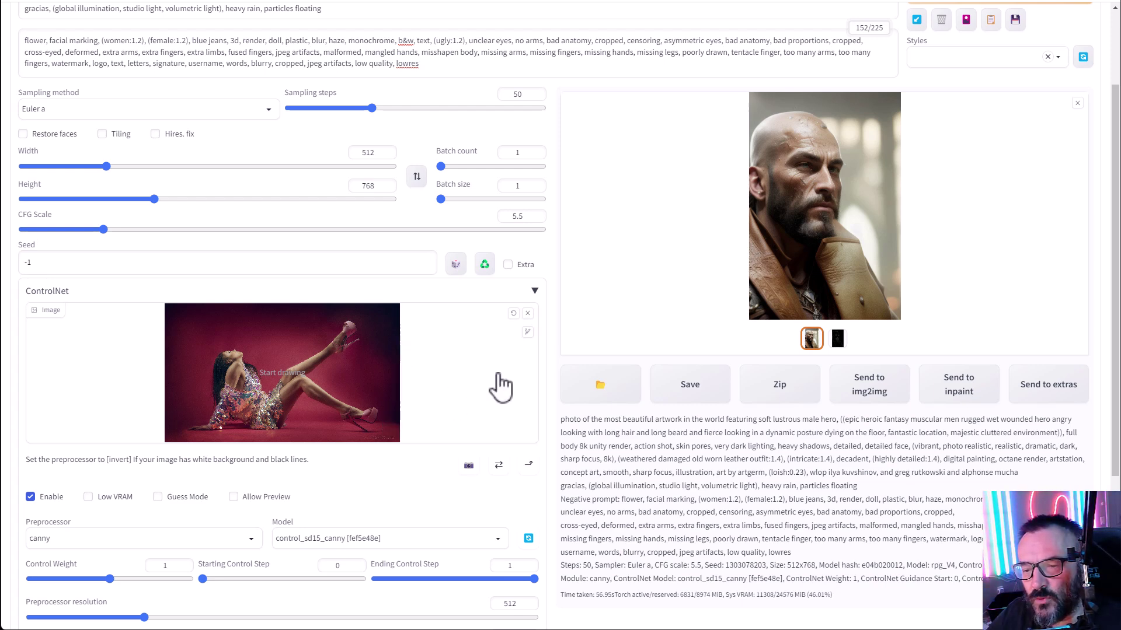
Step: Set ControlNet to the openpose preprocessor with the control_sd15_openpose [fef5e48e] model
scroll(495, 387, "down", 2)
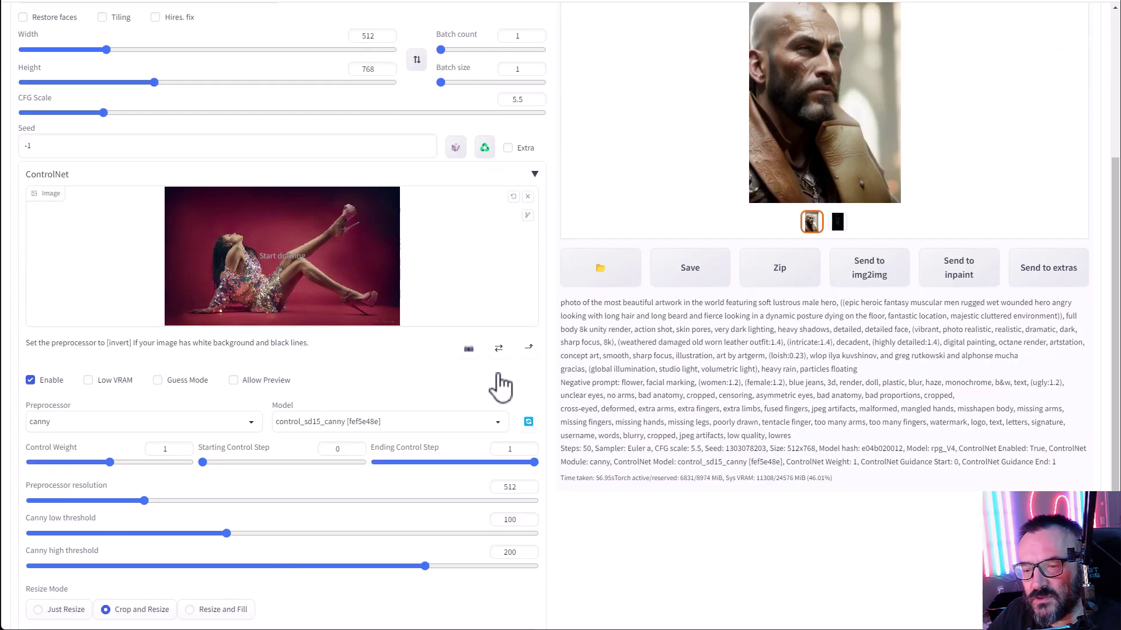
left_click(255, 432)
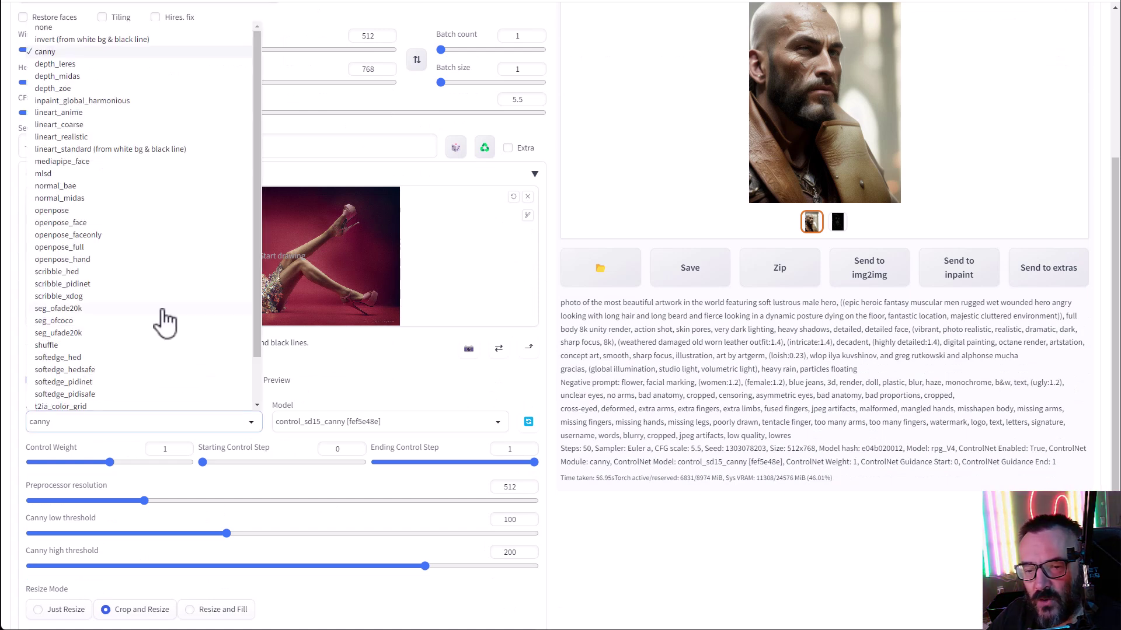
scroll(166, 323, "down", 1)
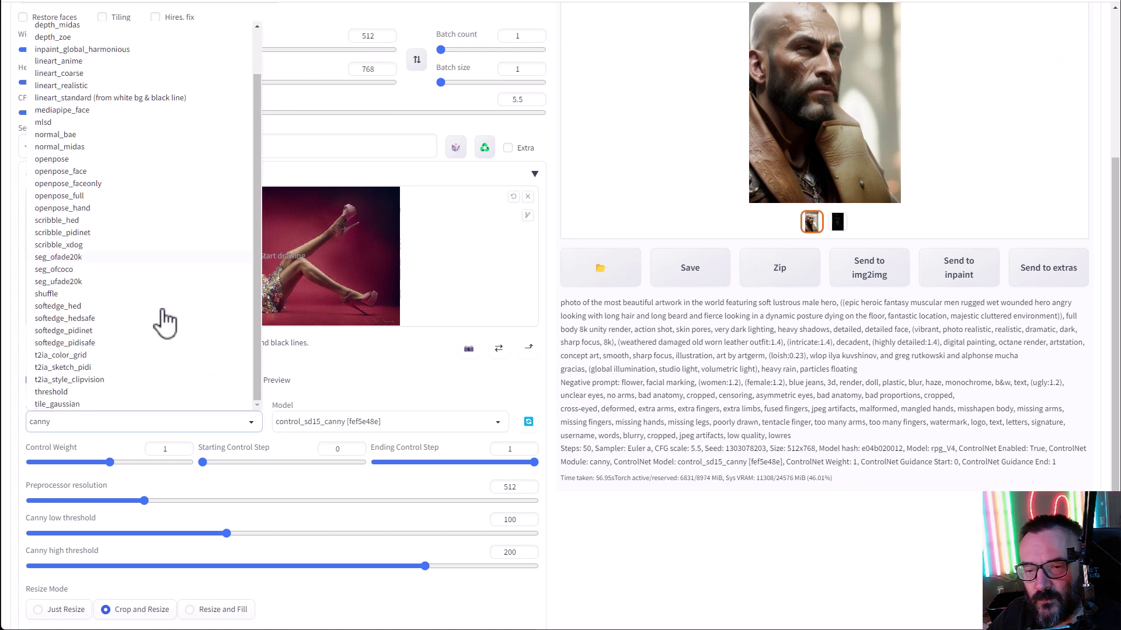
left_click(92, 160)
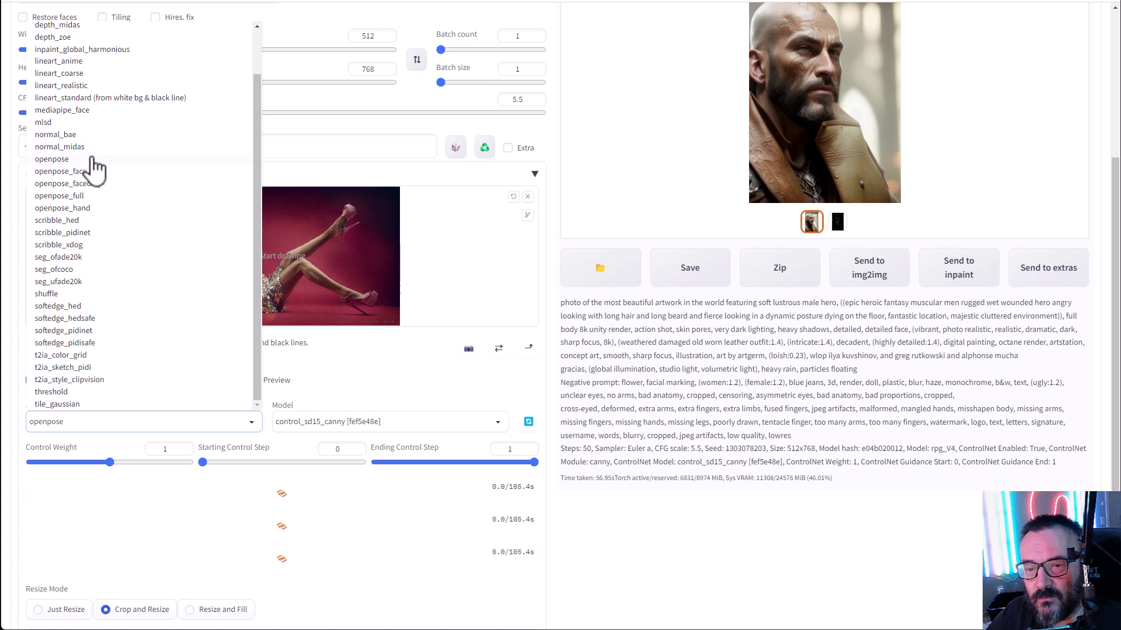
left_click(502, 434)
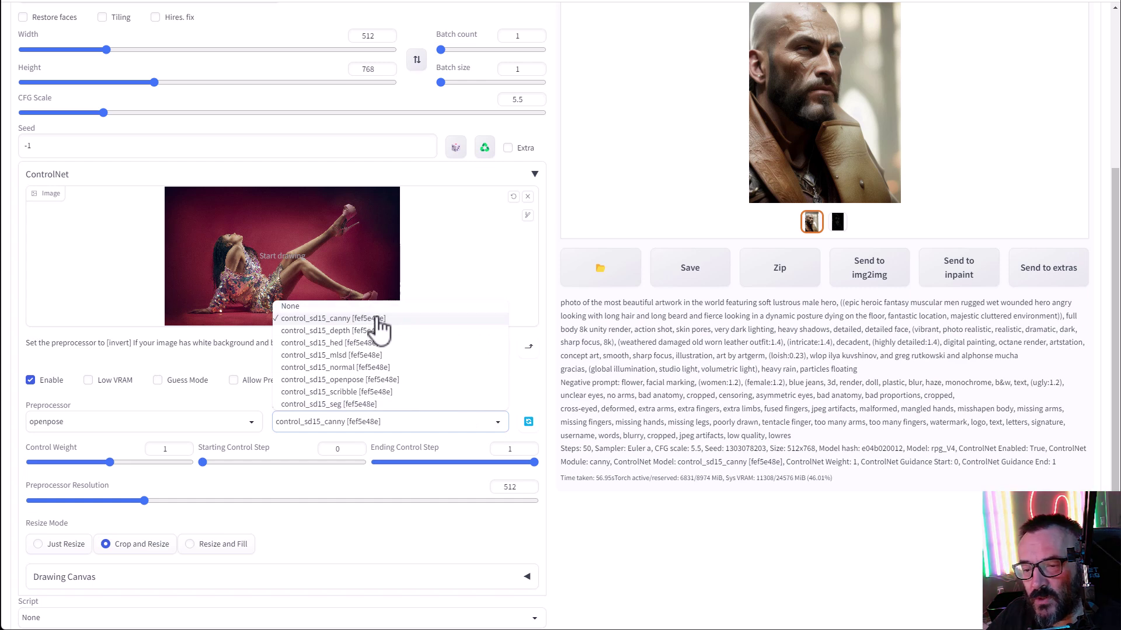
left_click(382, 380)
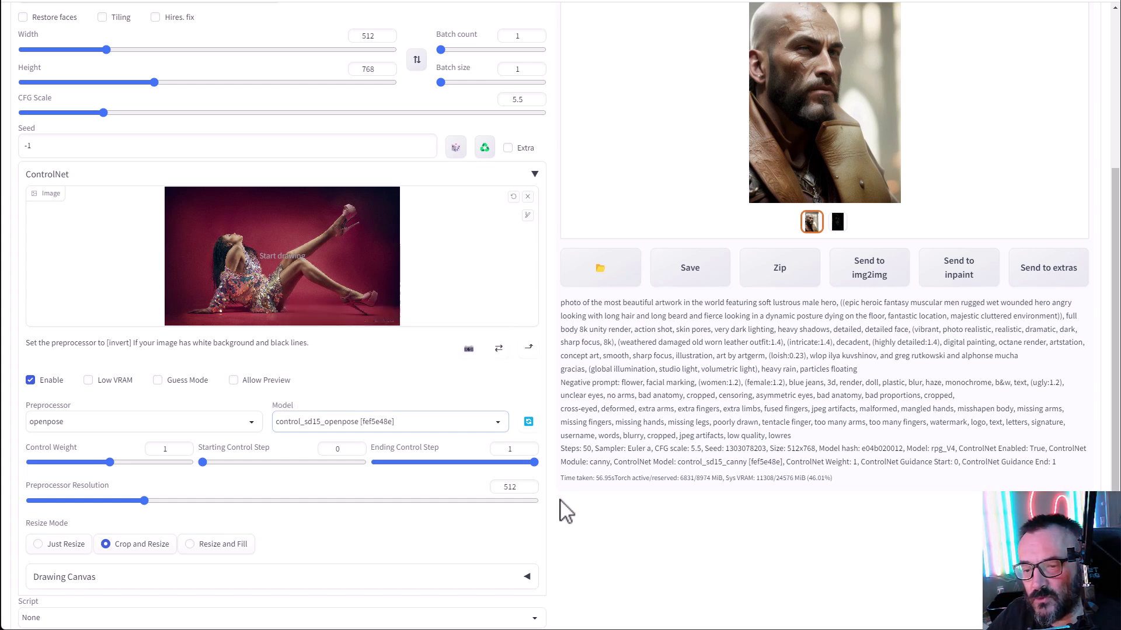
scroll(560, 511, "down", 1)
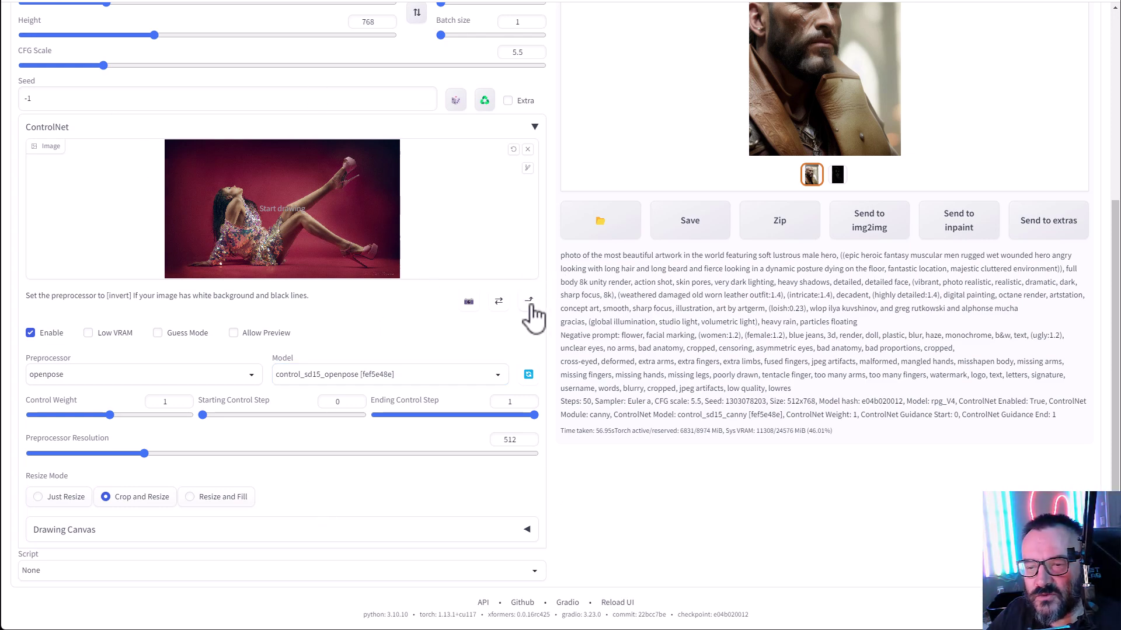
Step: Set the output width to 768 and height to 512 for a landscape render
scroll(543, 324, "up", 6)
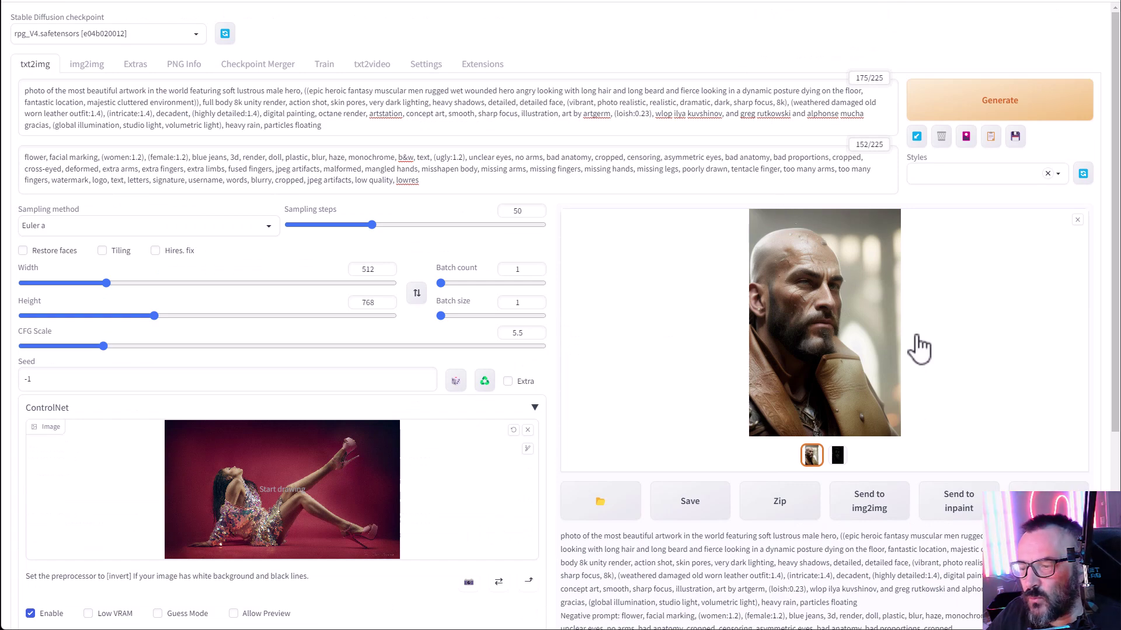
scroll(510, 330, "down", 4)
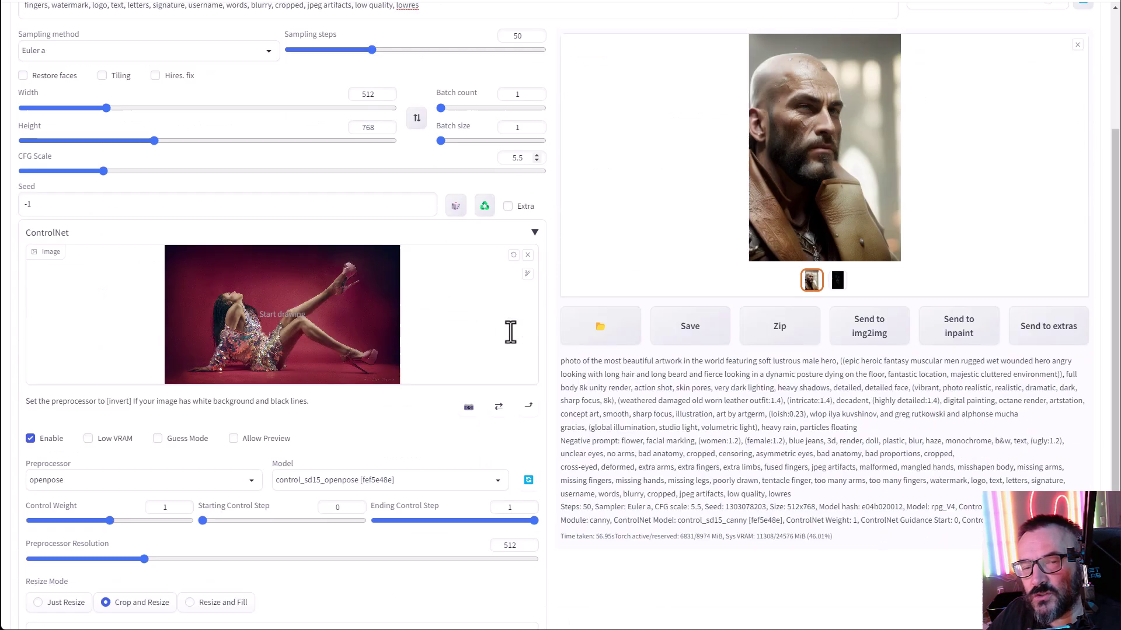
scroll(510, 330, "up", 2)
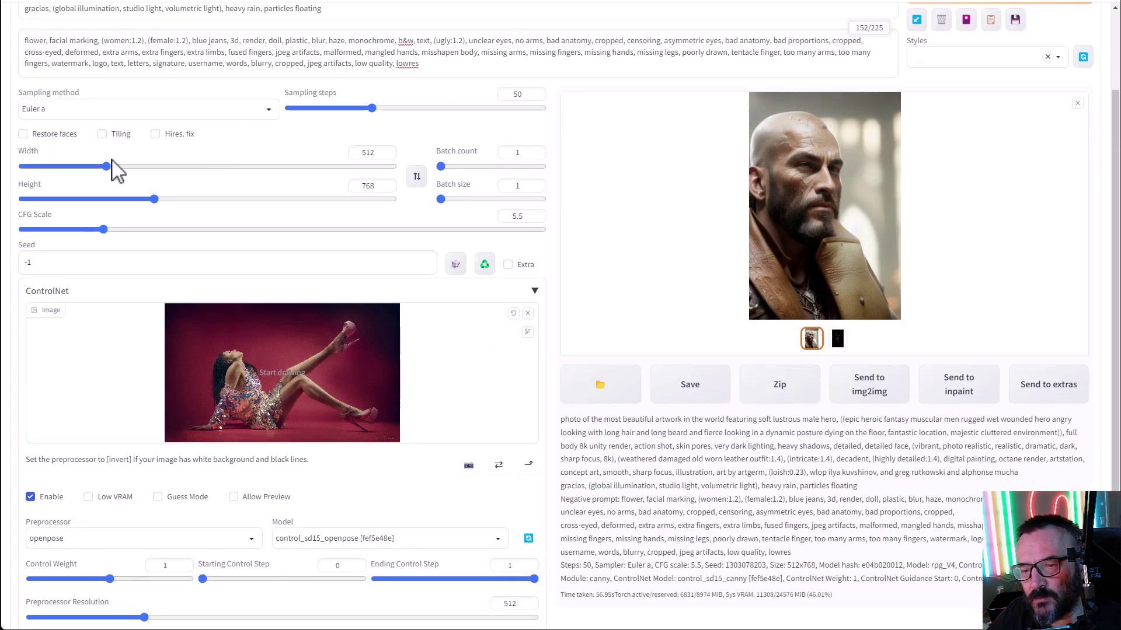
left_click_drag(374, 155, 310, 163)
type("768")
double_click(368, 187)
type("512")
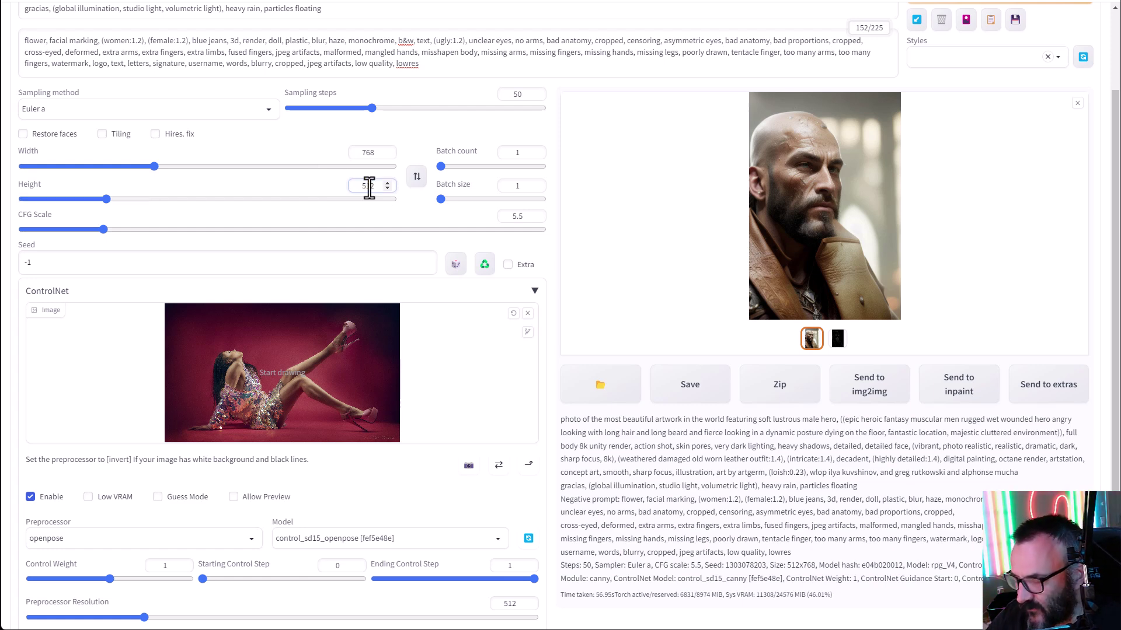
scroll(363, 276, "down", 3)
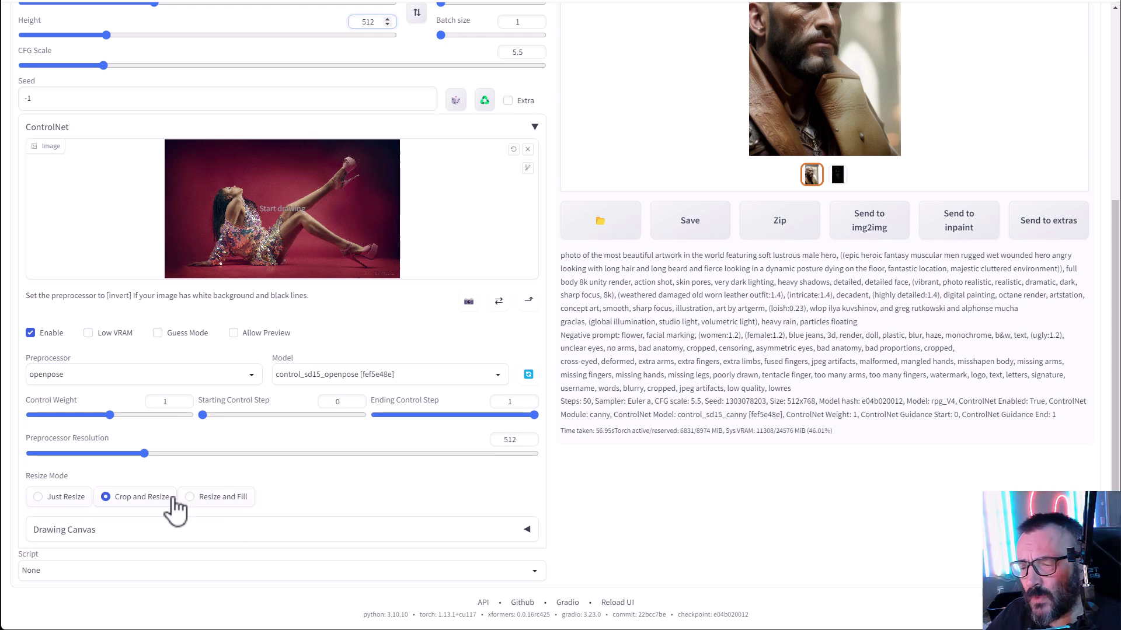
scroll(485, 491, "up", 4)
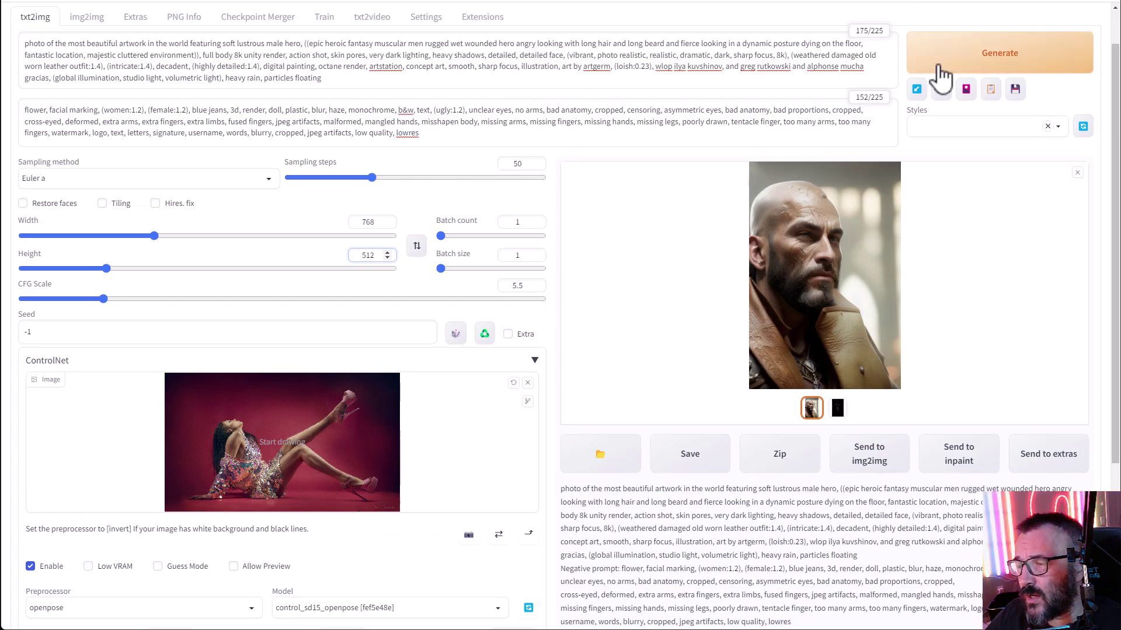
Step: Generate the 768×512 openpose-guided reclining warrior and view its pose skeleton map
left_click(1060, 69)
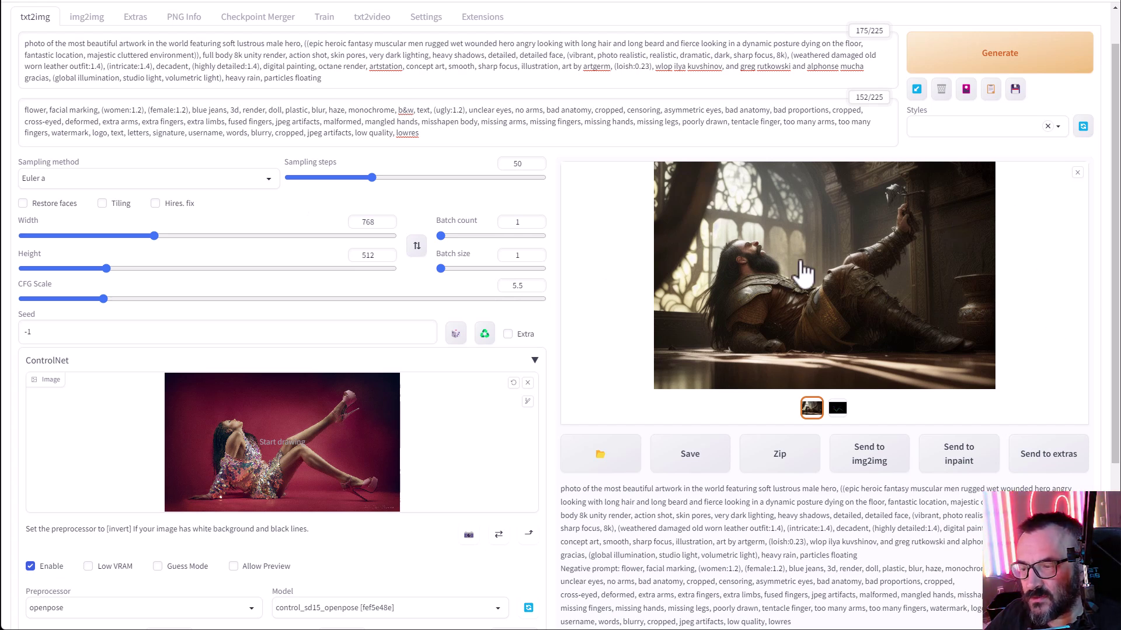
left_click(838, 410)
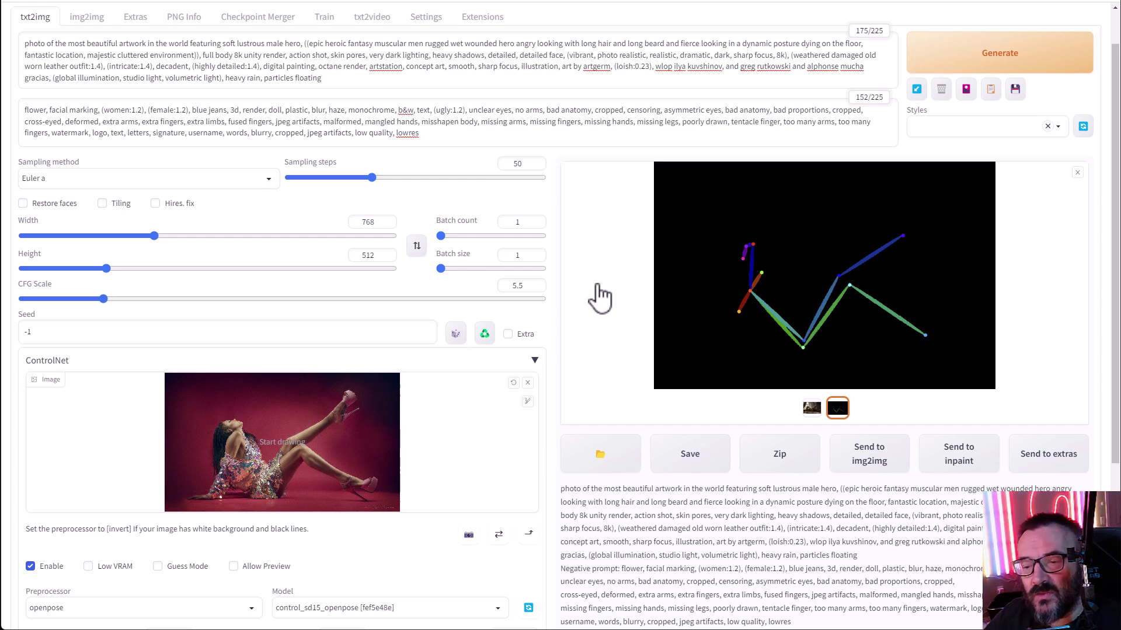
scroll(533, 327, "down", 4)
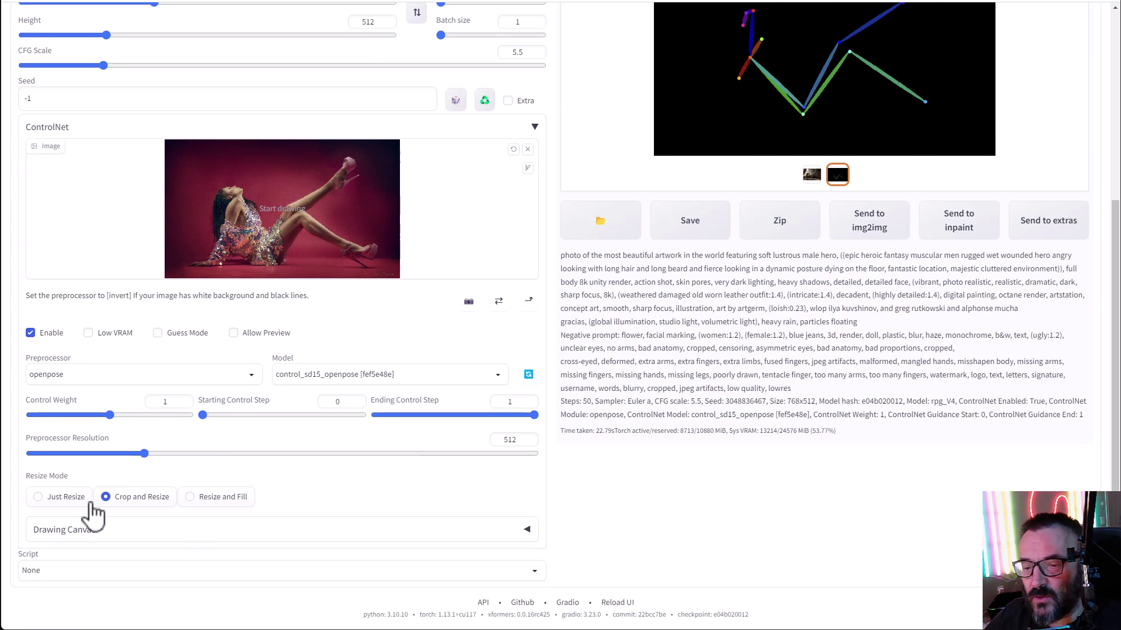
scroll(568, 388, "up", 5)
scroll(566, 386, "down", 1)
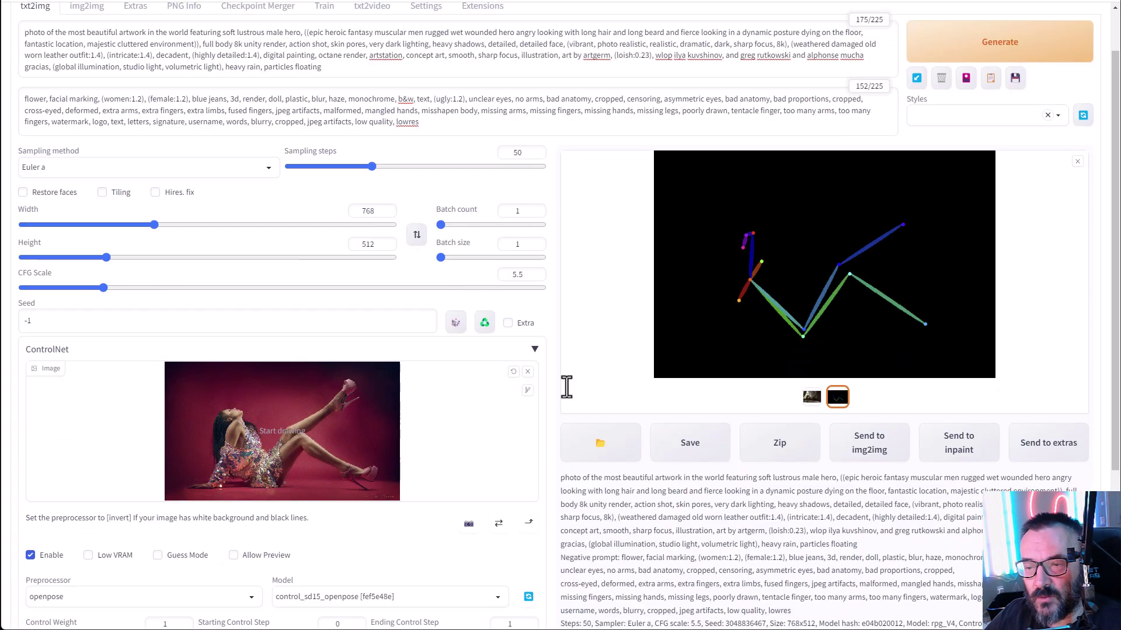
scroll(566, 386, "up", 1)
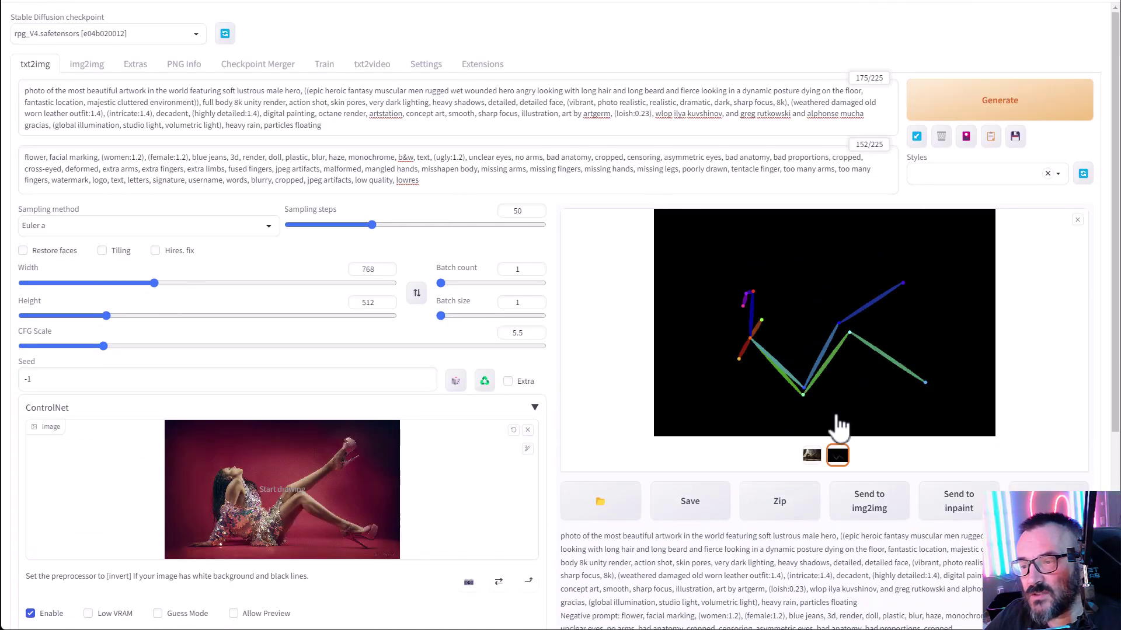
scroll(518, 400, "down", 5)
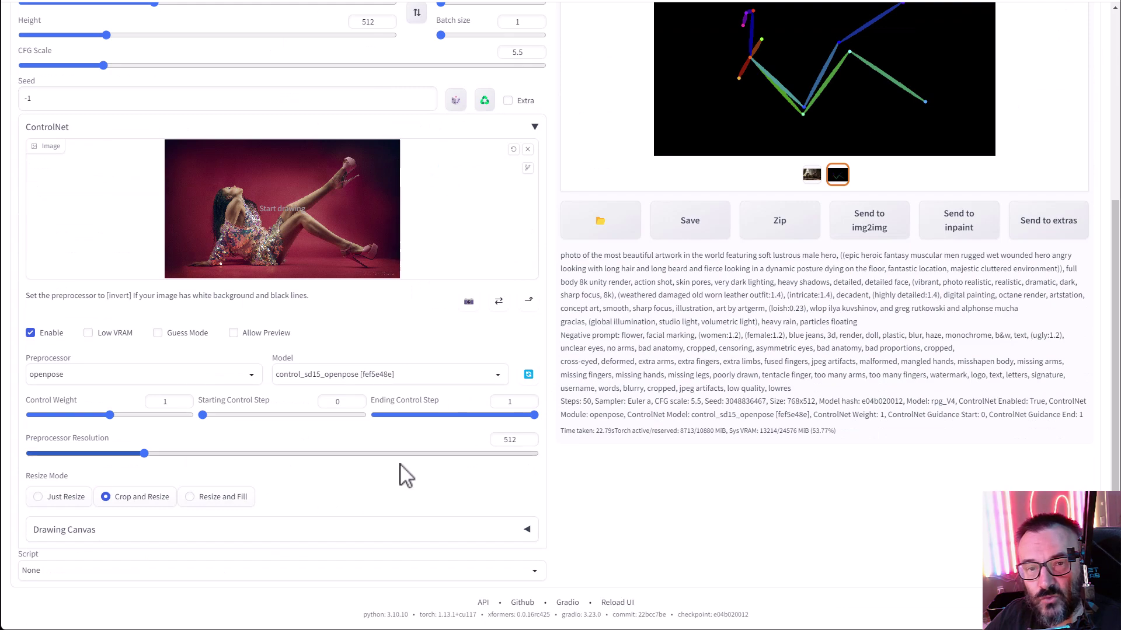
scroll(530, 362, "up", 5)
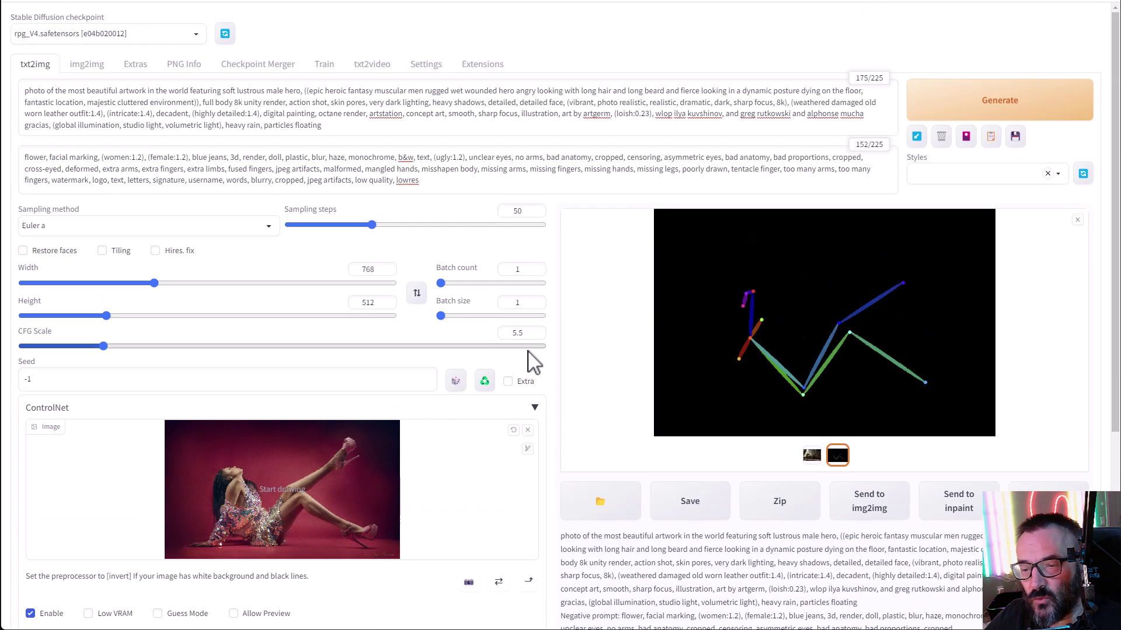
scroll(530, 362, "down", 1)
Step: Render another warrior variation, then adjust CFG Scale and lower the control weight to 1.25
left_click(808, 396)
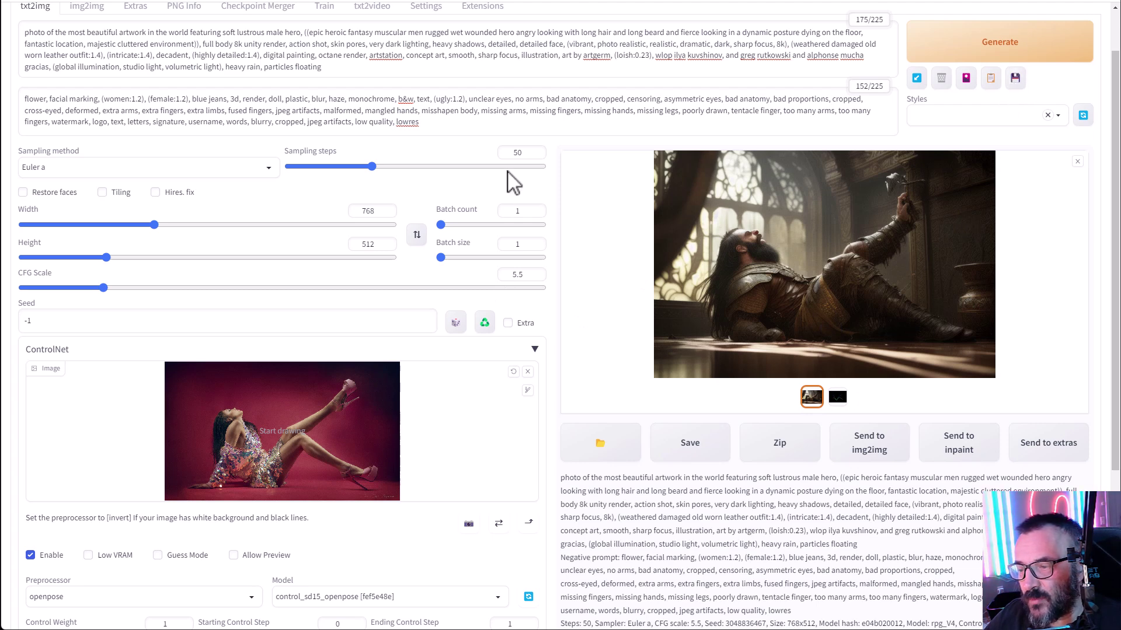
left_click(1031, 45)
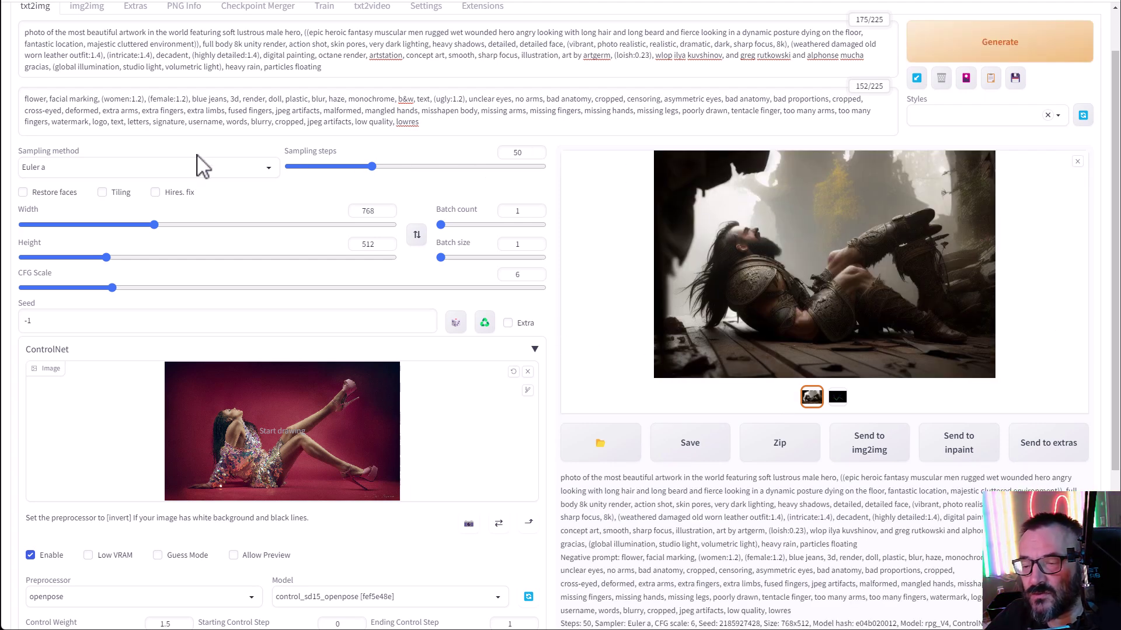
left_click_drag(113, 287, 165, 288)
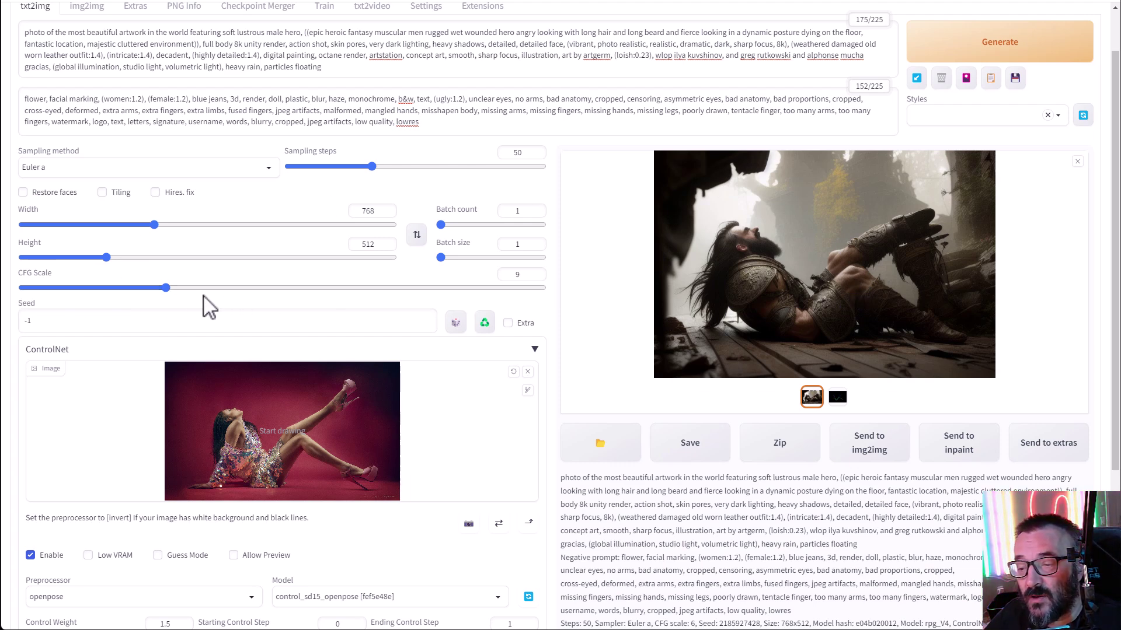
left_click_drag(165, 288, 112, 301)
scroll(425, 435, "down", 4)
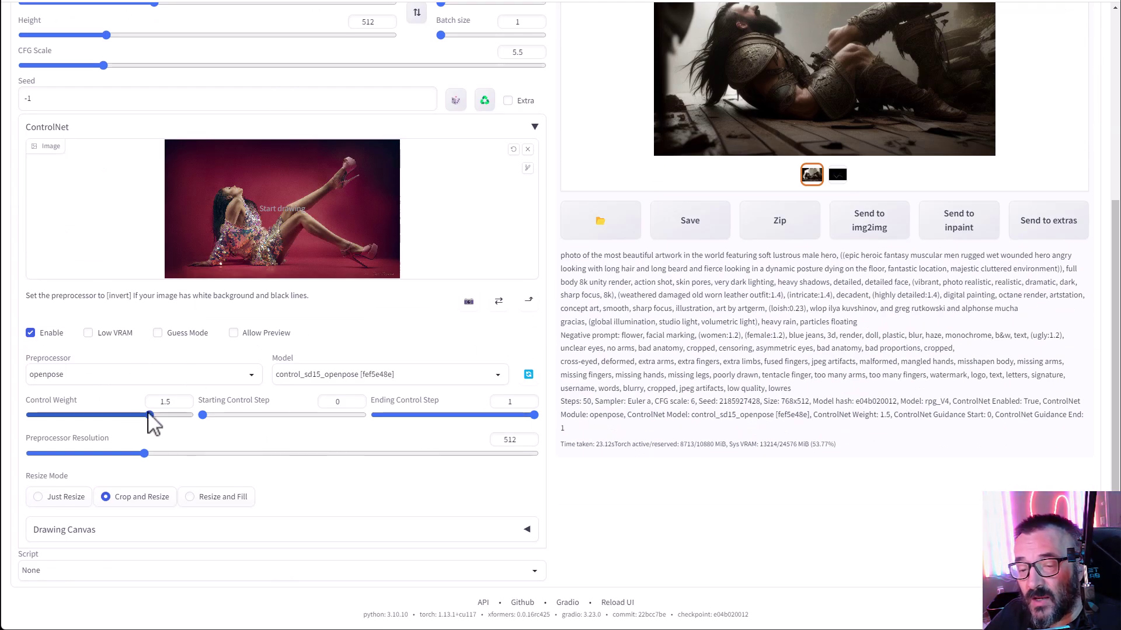
mouse_move(147, 413)
left_mouse_down()
mouse_move(73, 418)
mouse_move(129, 418)
left_mouse_up()
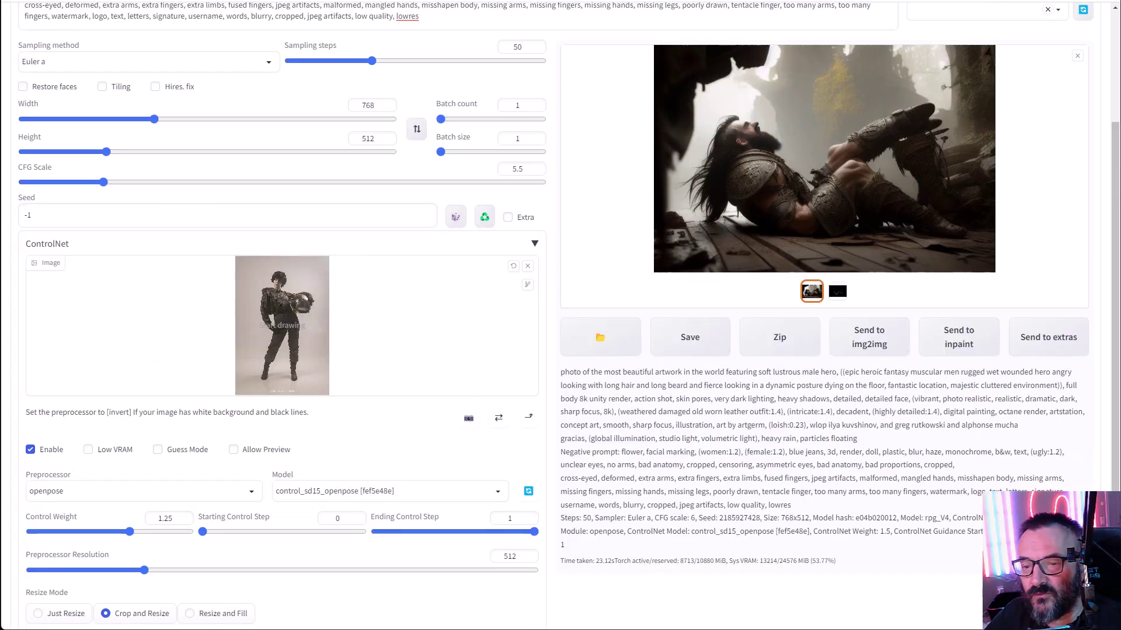
Step: Set the output size to 512 wide by 768 high for a portrait
double_click(370, 105)
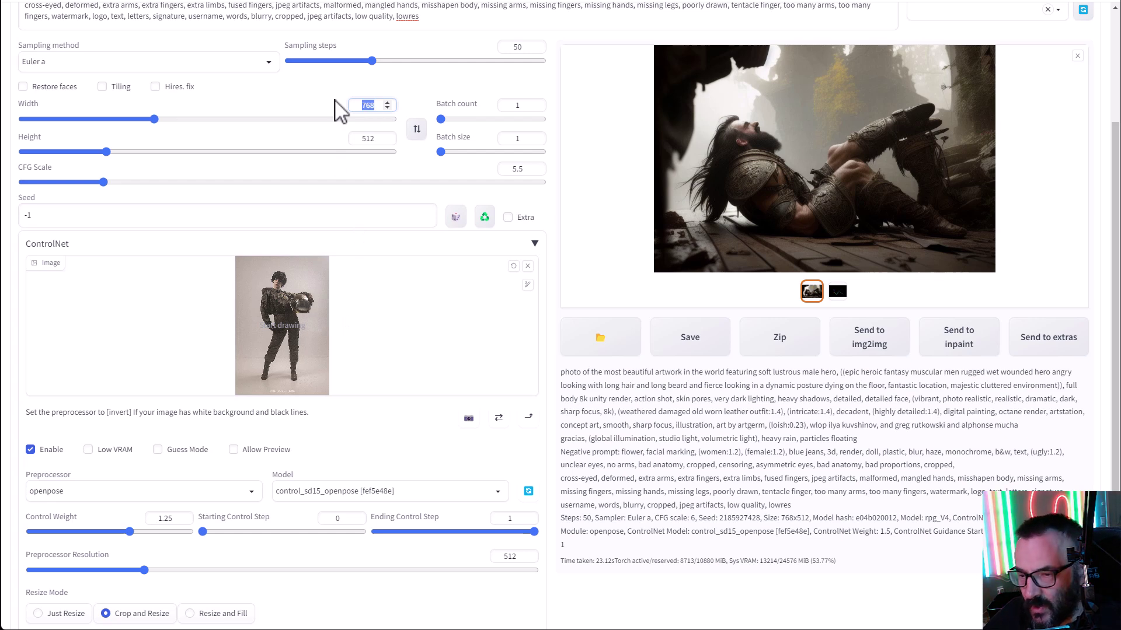
type("512")
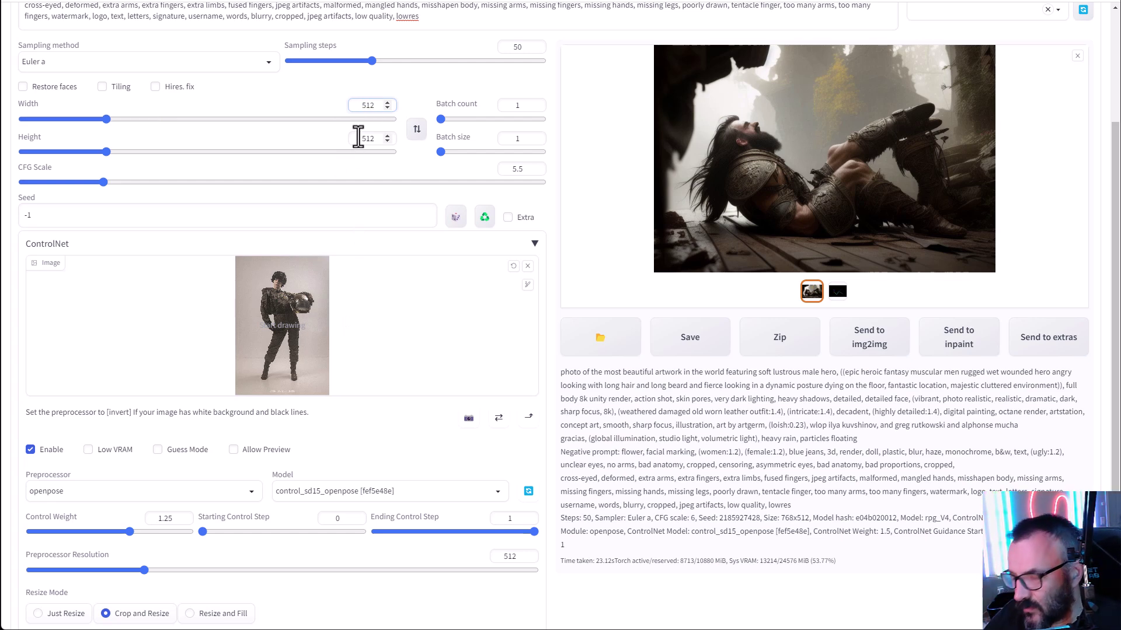
double_click(367, 139)
type("768")
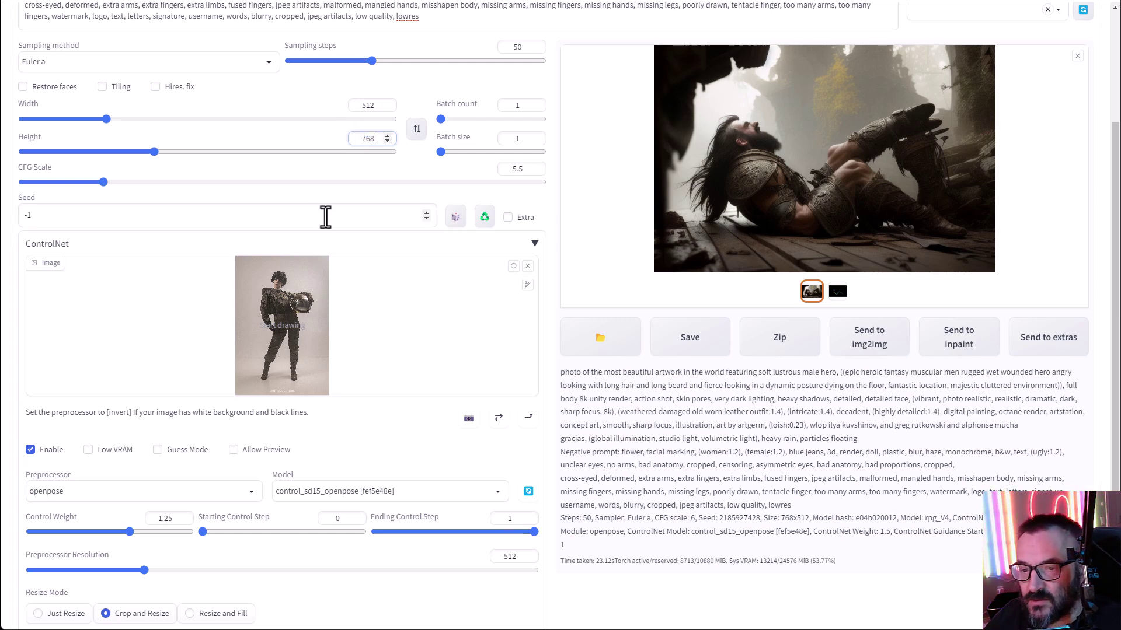
Step: Set the ControlNet control weight to 1 and raise CFG Scale from 5.5 to 6
scroll(325, 233, "down", 2)
double_click(167, 402)
scroll(233, 129, "up", 2)
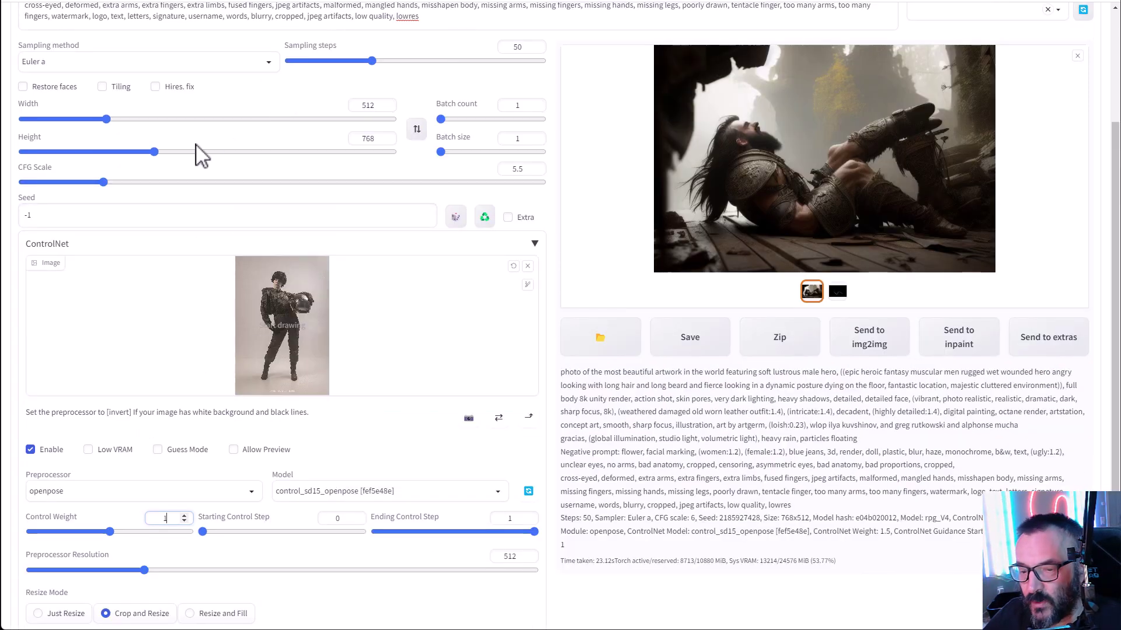
left_click_drag(103, 184, 115, 186)
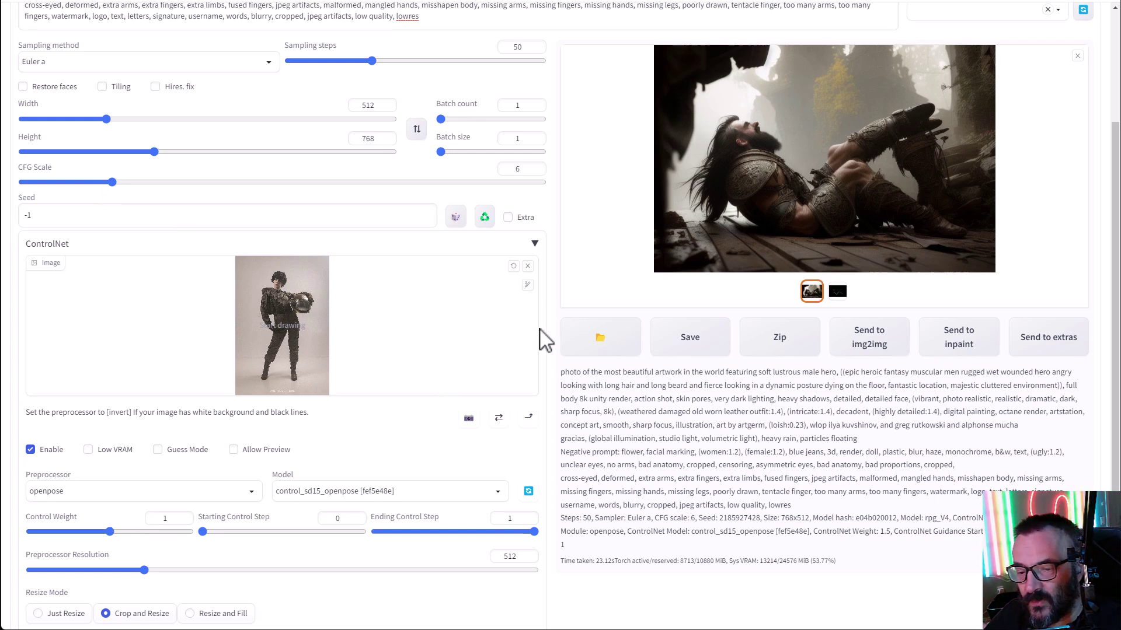
scroll(543, 338, "up", 2)
scroll(1028, 125, "up", 1)
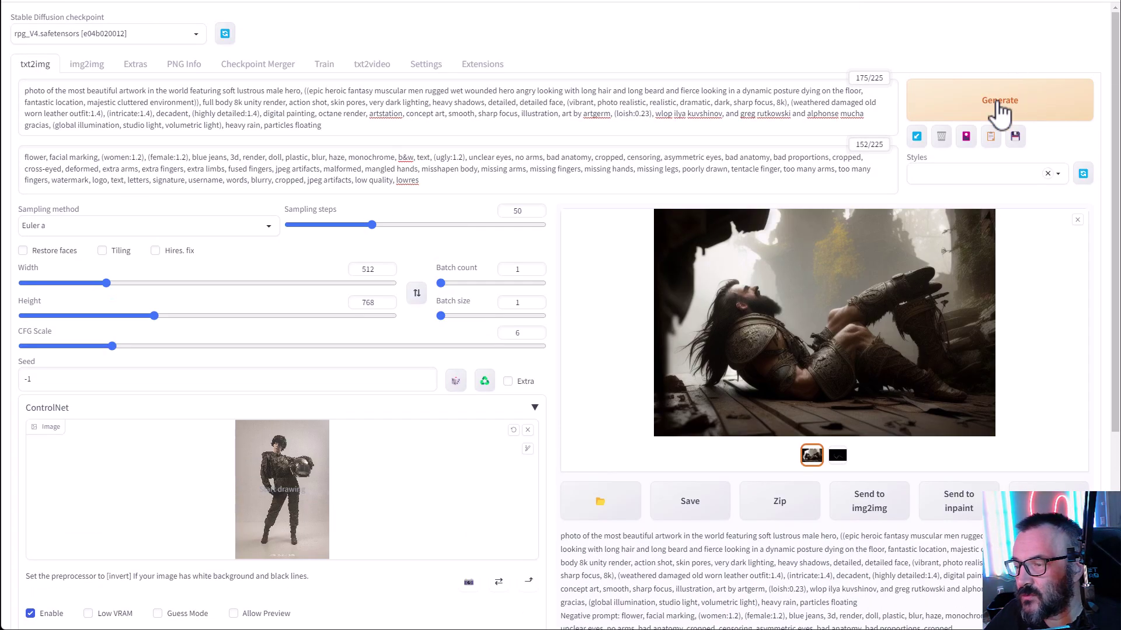
Step: Generate the 512×768 standing-warrior portrait and view its openpose skeleton map
left_click(968, 105)
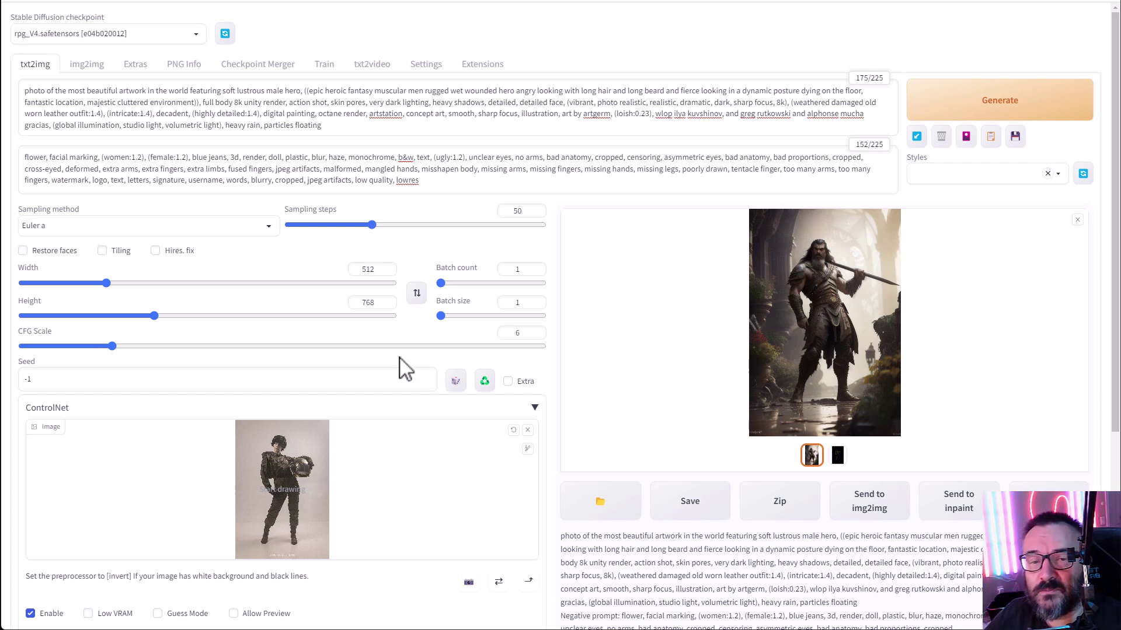
scroll(457, 440, "down", 3)
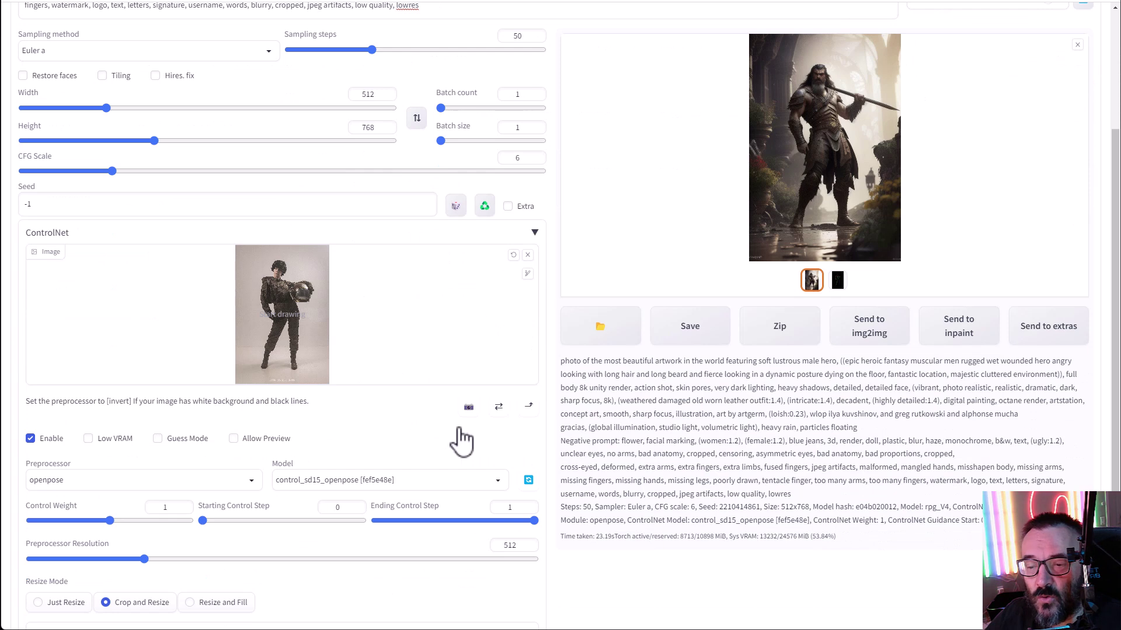
left_click(837, 281)
scroll(945, 293, "up", 2)
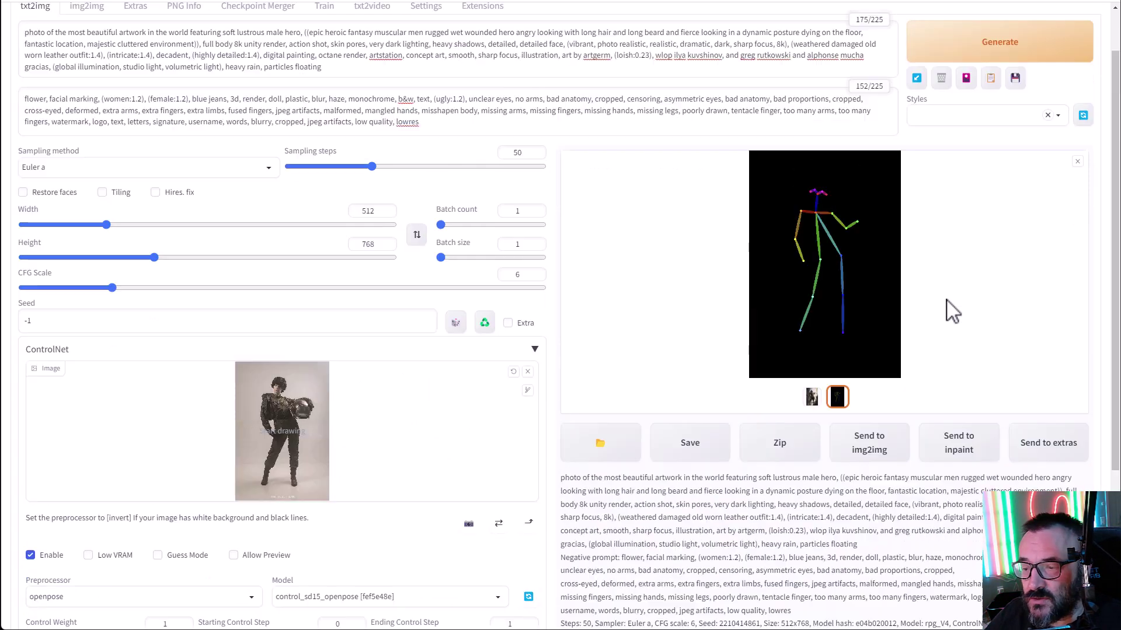
scroll(928, 352, "up", 1)
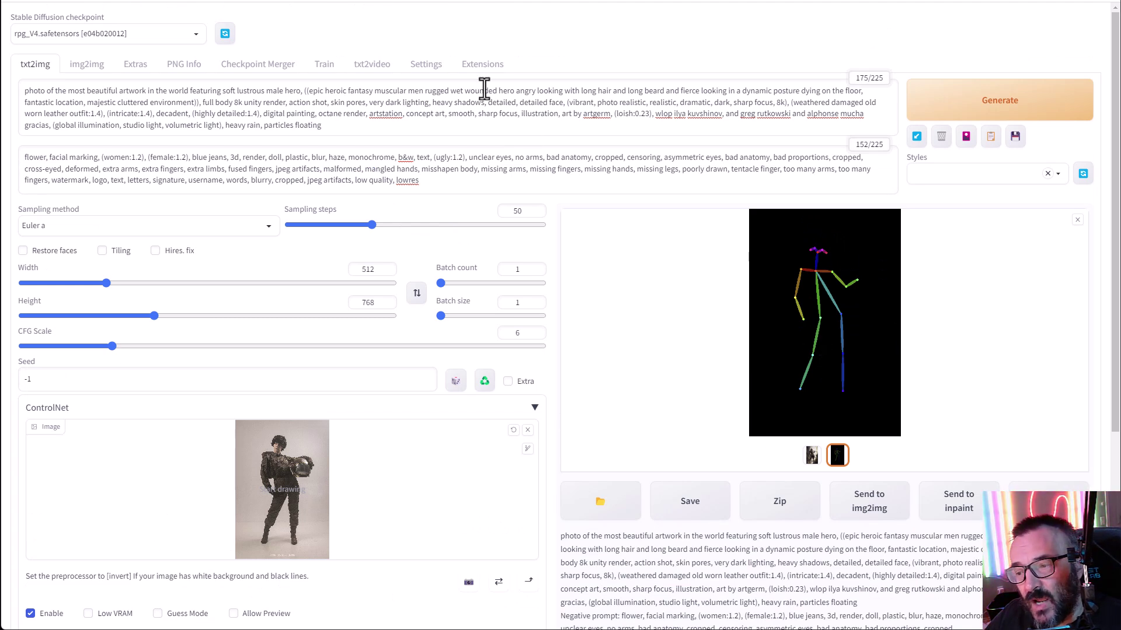
Step: Install the openpose-editor extension via a 'contro' search, then check installed extensions for updates
left_click(494, 66)
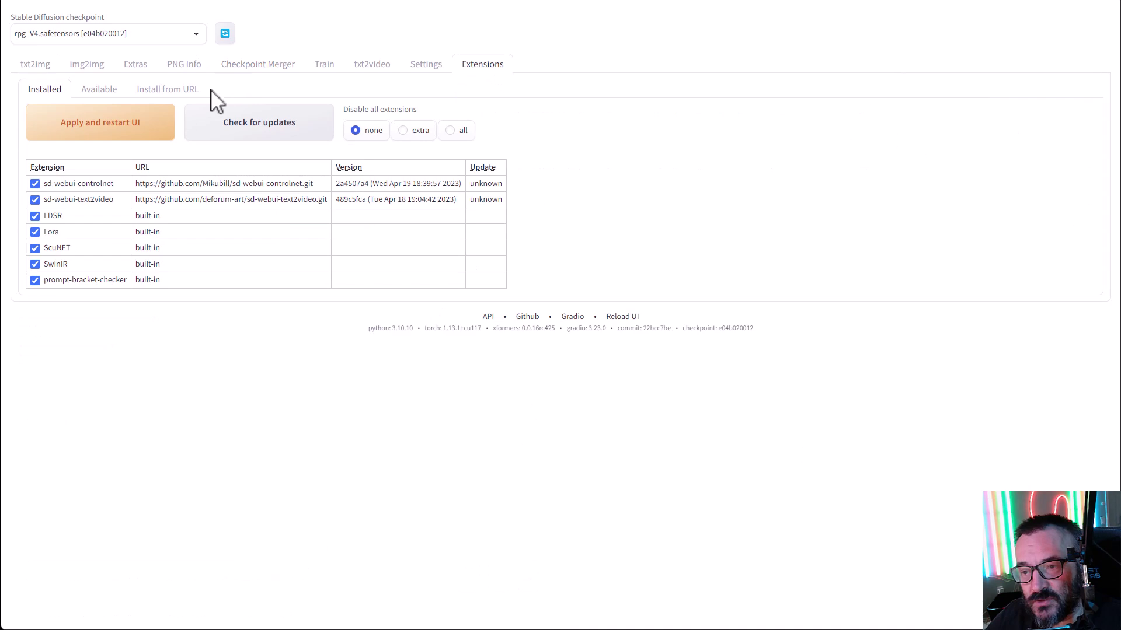
left_click(116, 92)
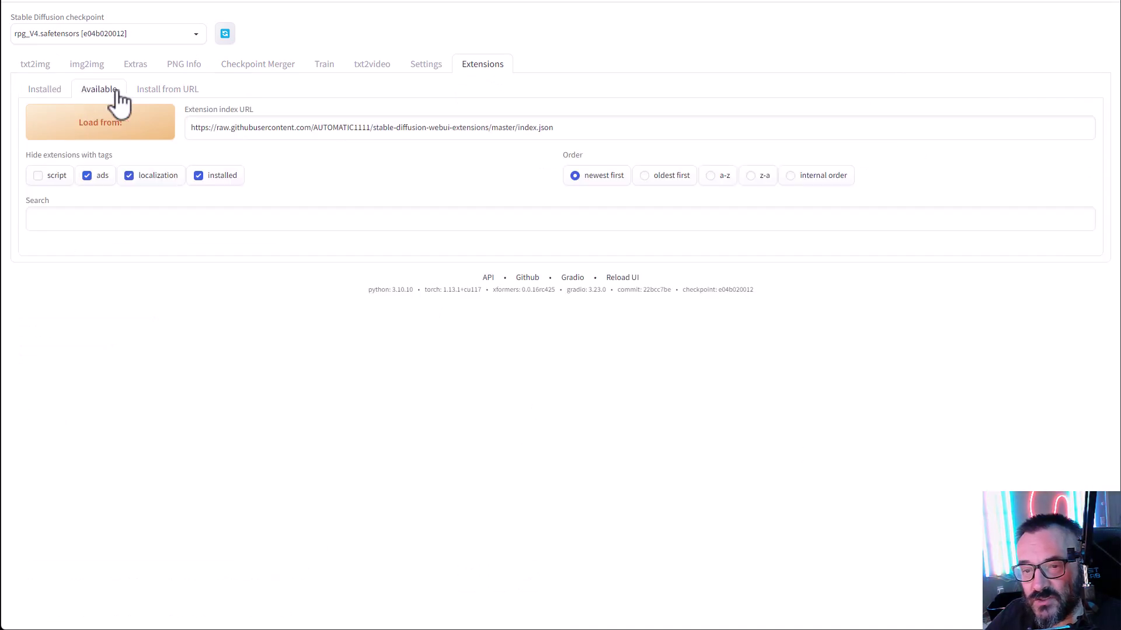
left_click(102, 129)
left_click(261, 240)
type("control")
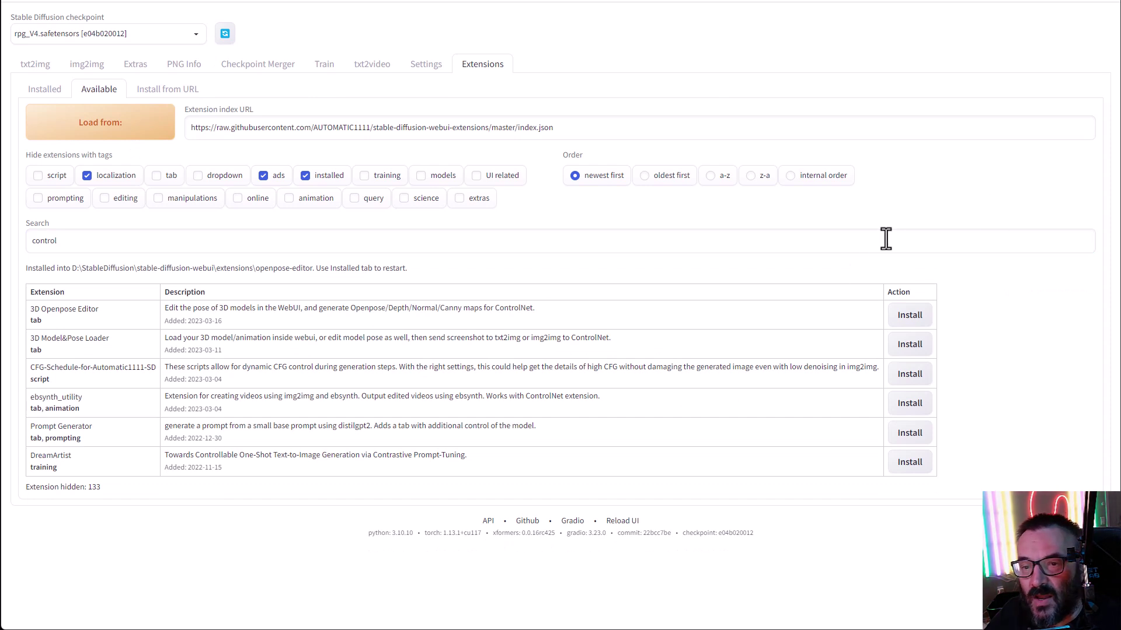
left_click(46, 90)
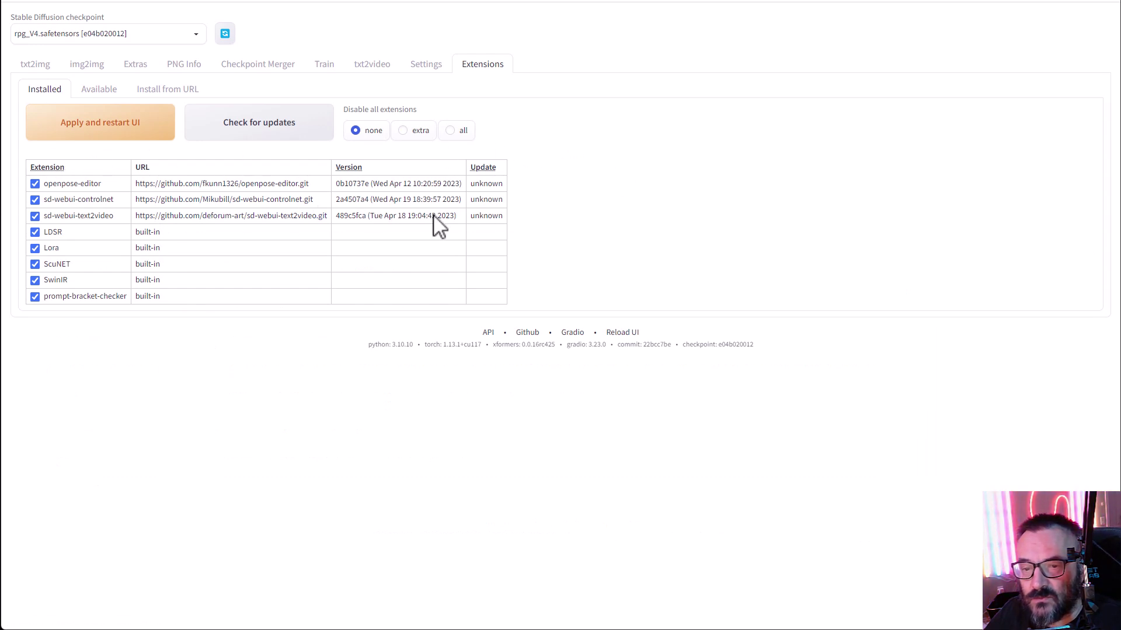
left_click(260, 137)
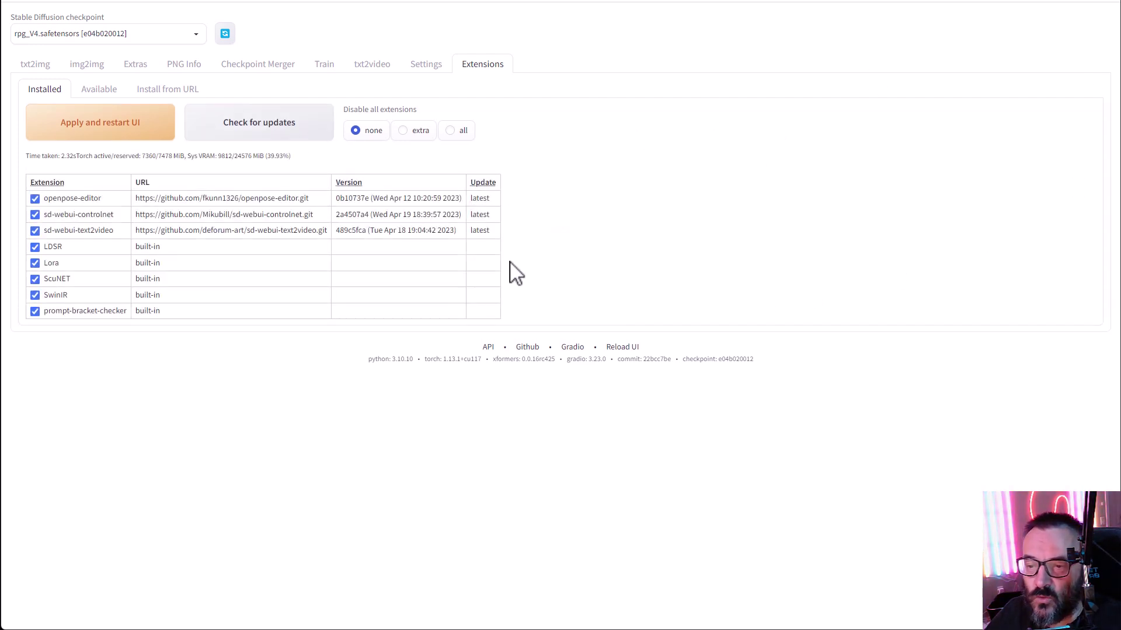
Step: Apply changes and restart the UI, then expand the ControlNet section on txt2img
left_click(120, 134)
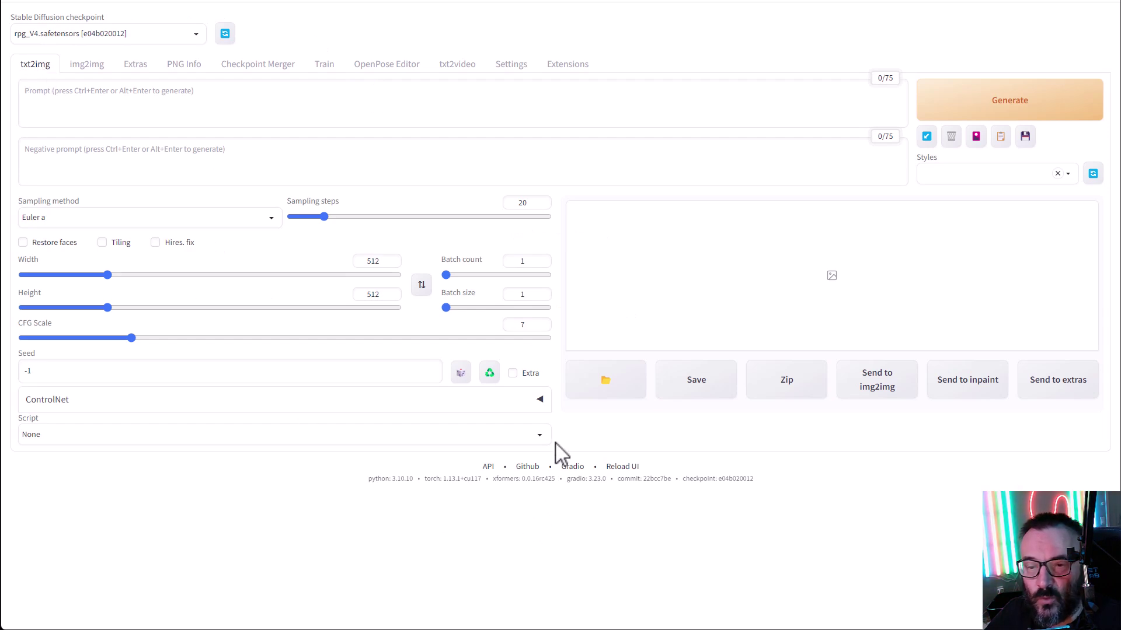
left_click(532, 402)
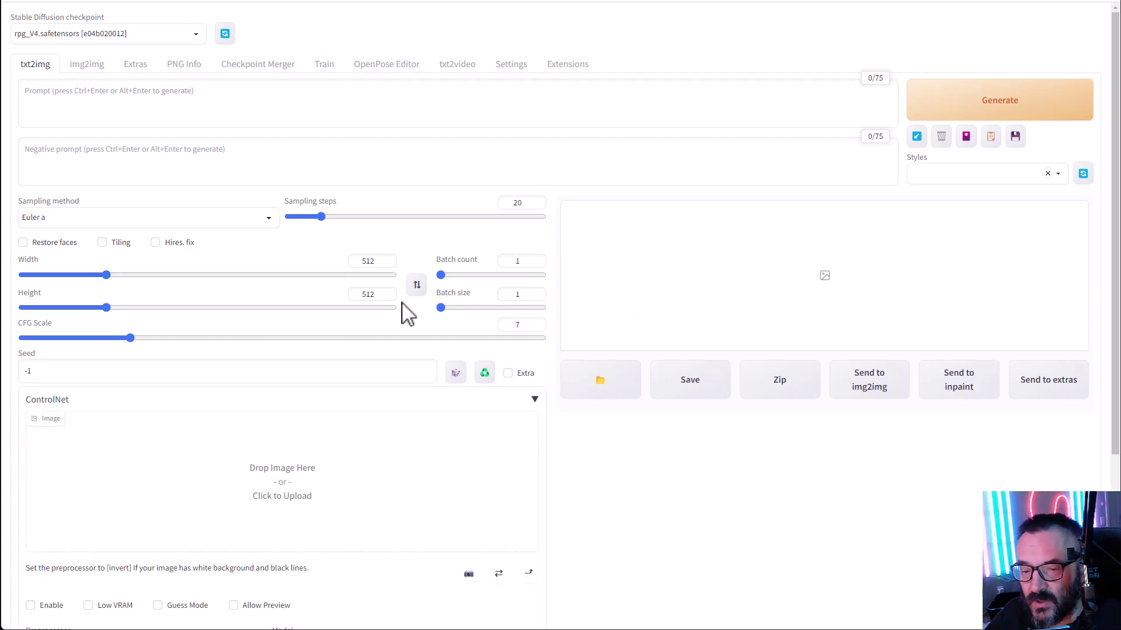
scroll(627, 450, "down", 4)
scroll(629, 449, "up", 2)
scroll(628, 450, "up", 2)
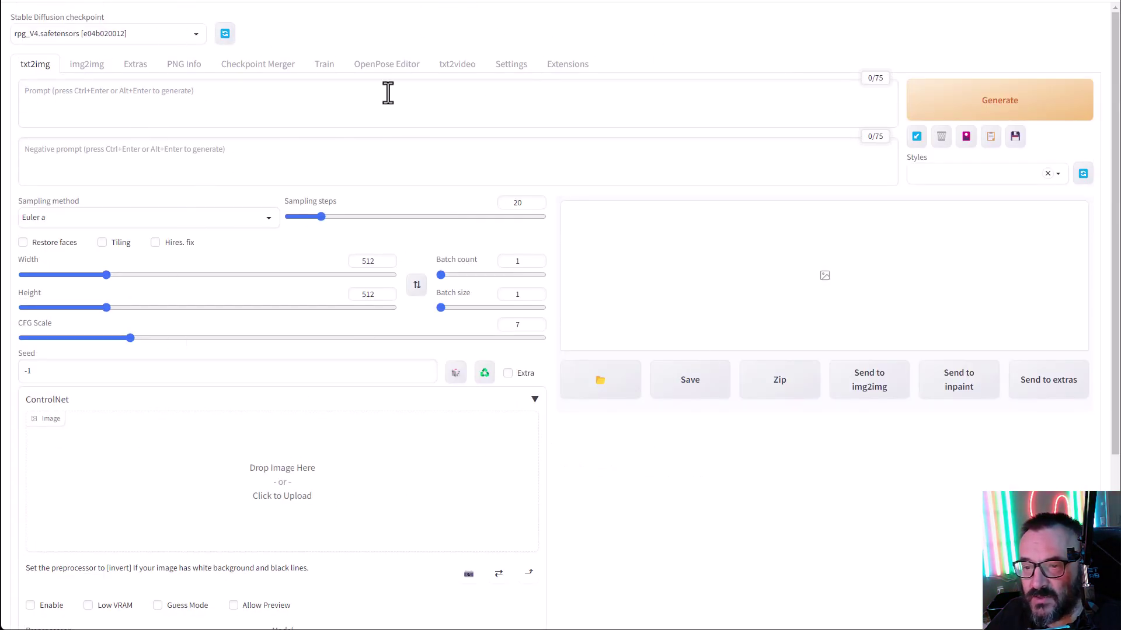
scroll(351, 461, "down", 1)
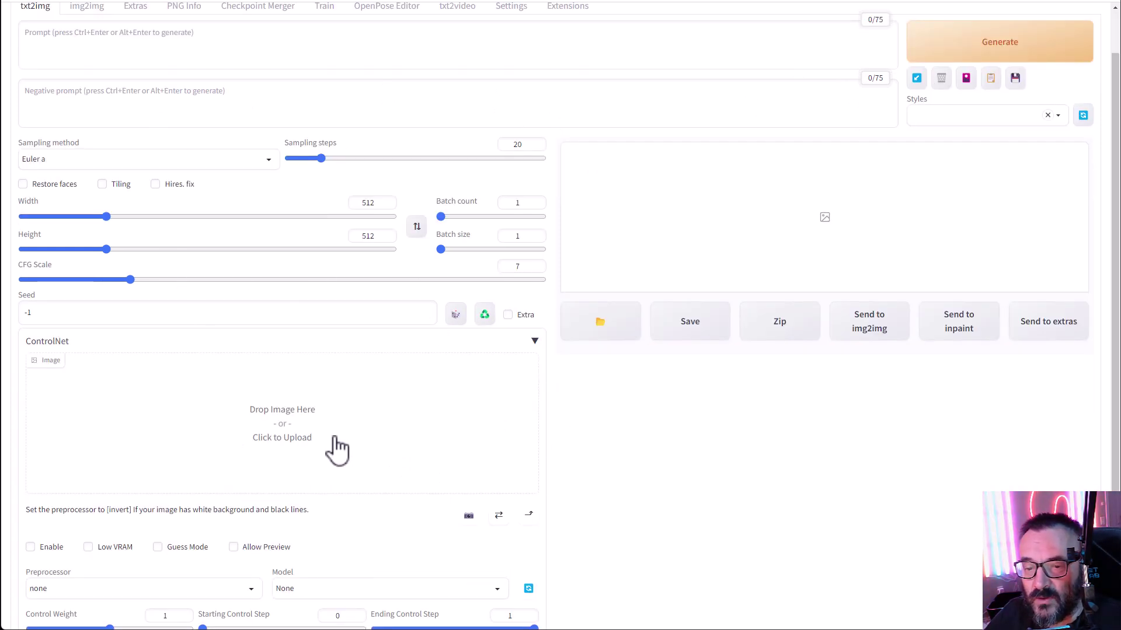
scroll(337, 449, "up", 1)
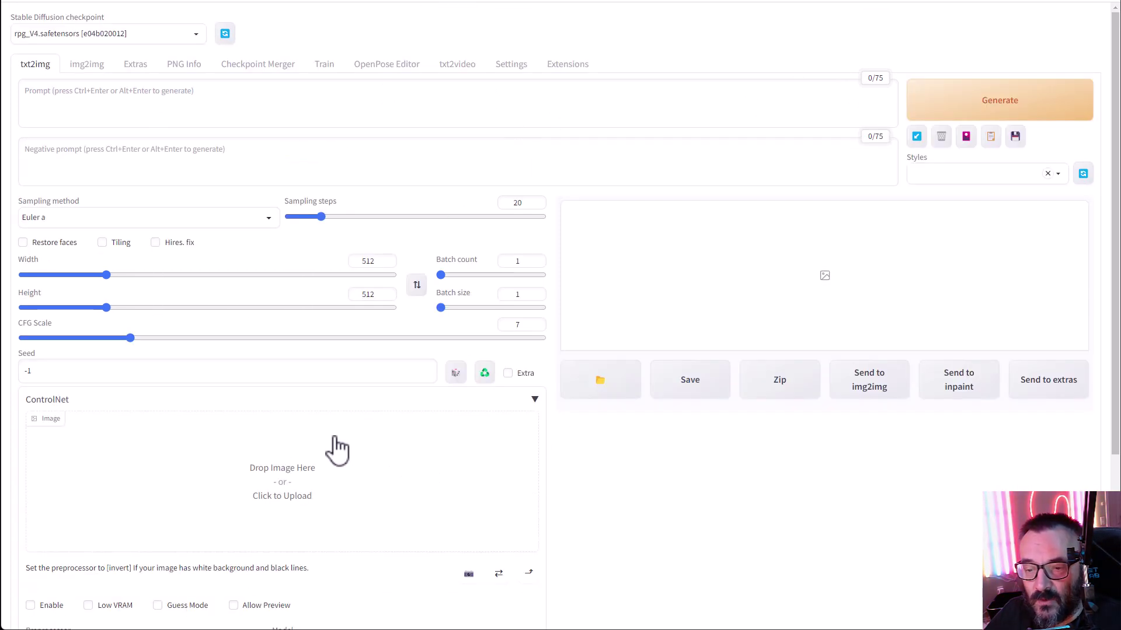
Step: In the OpenPose Editor, pose the arms with hands on hips and tilt the head
left_click(394, 75)
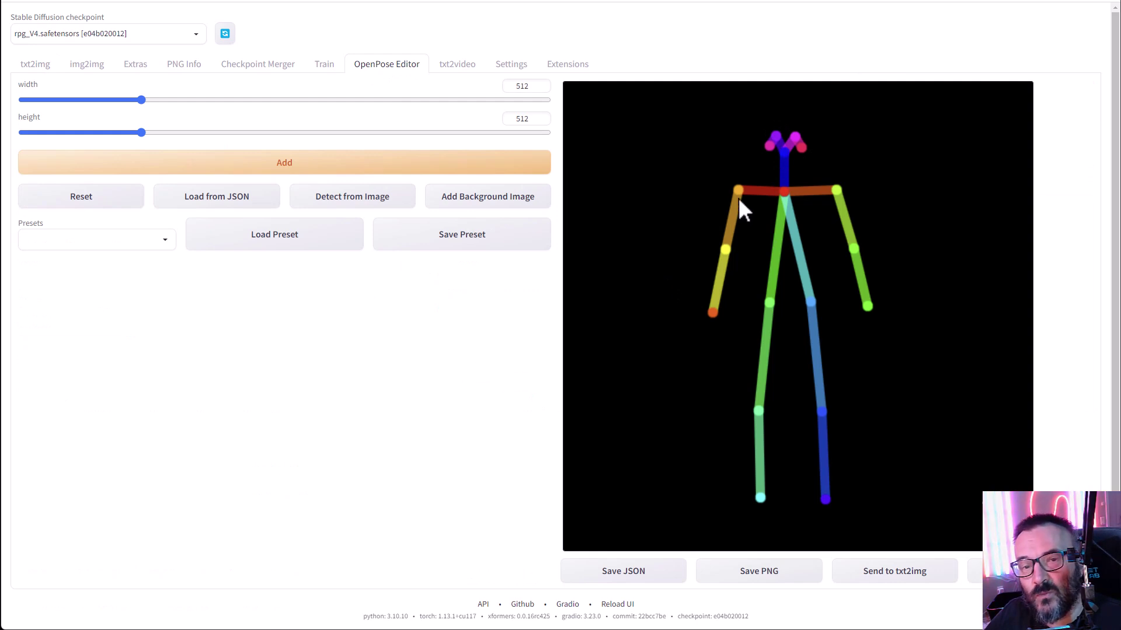
mouse_move(739, 191)
left_mouse_down()
mouse_move(728, 170)
mouse_move(742, 193)
left_mouse_up()
left_click_drag(725, 249, 706, 231)
left_click_drag(713, 313, 766, 285)
left_click_drag(856, 248, 868, 234)
left_click_drag(868, 302, 813, 281)
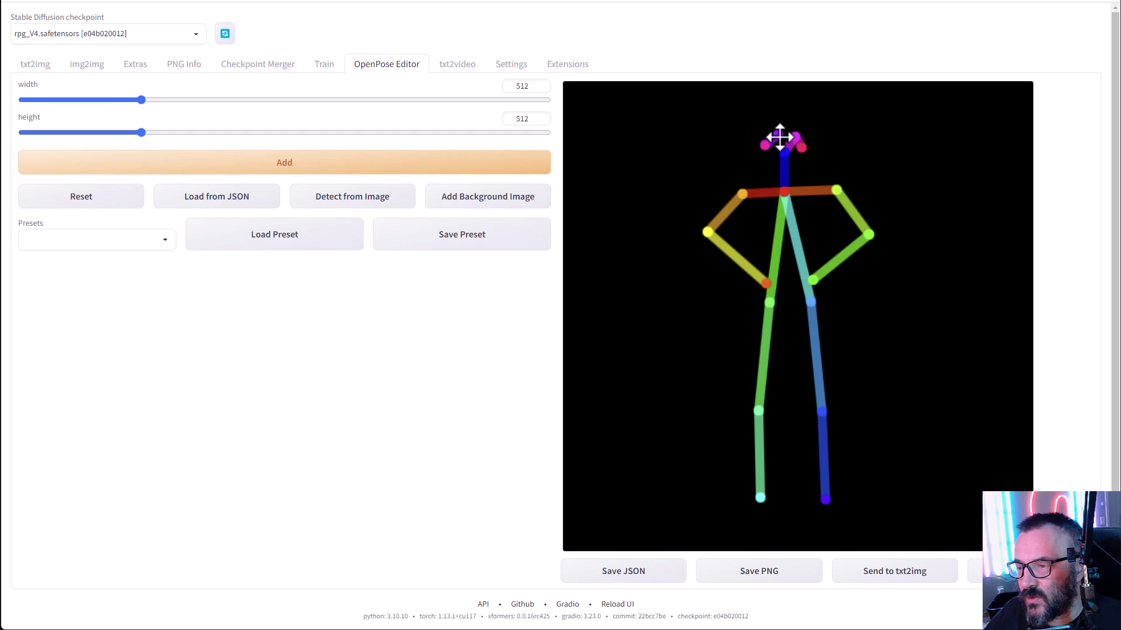
left_click_drag(784, 140, 819, 158)
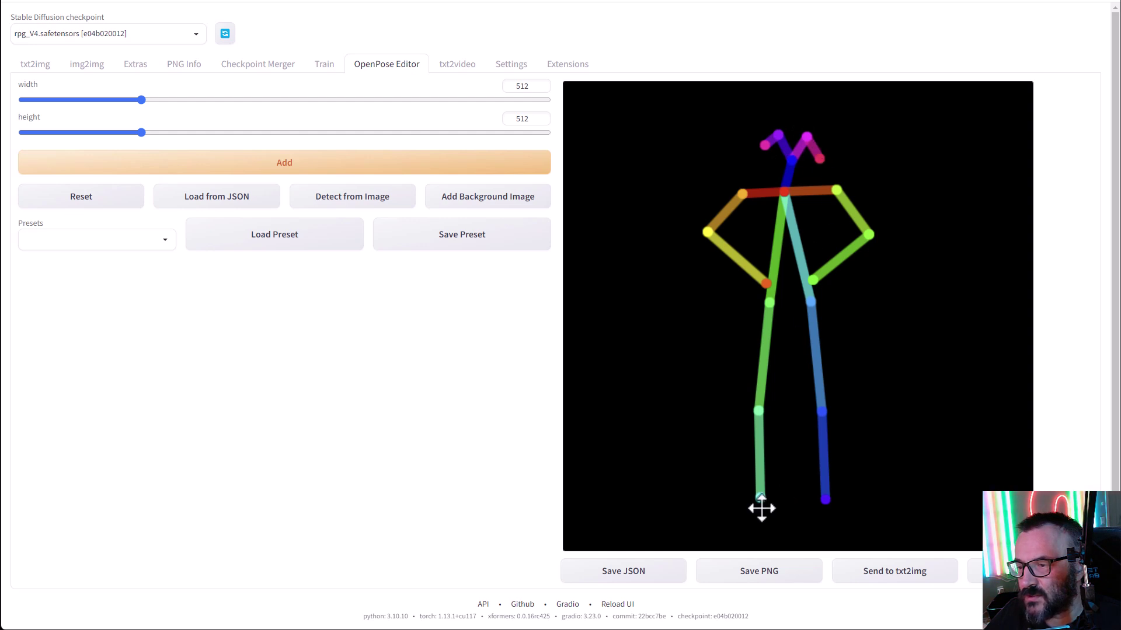
Step: Move the knees and ankles so the skeleton's legs cross
left_click_drag(761, 497, 819, 452)
left_click_drag(759, 410, 747, 386)
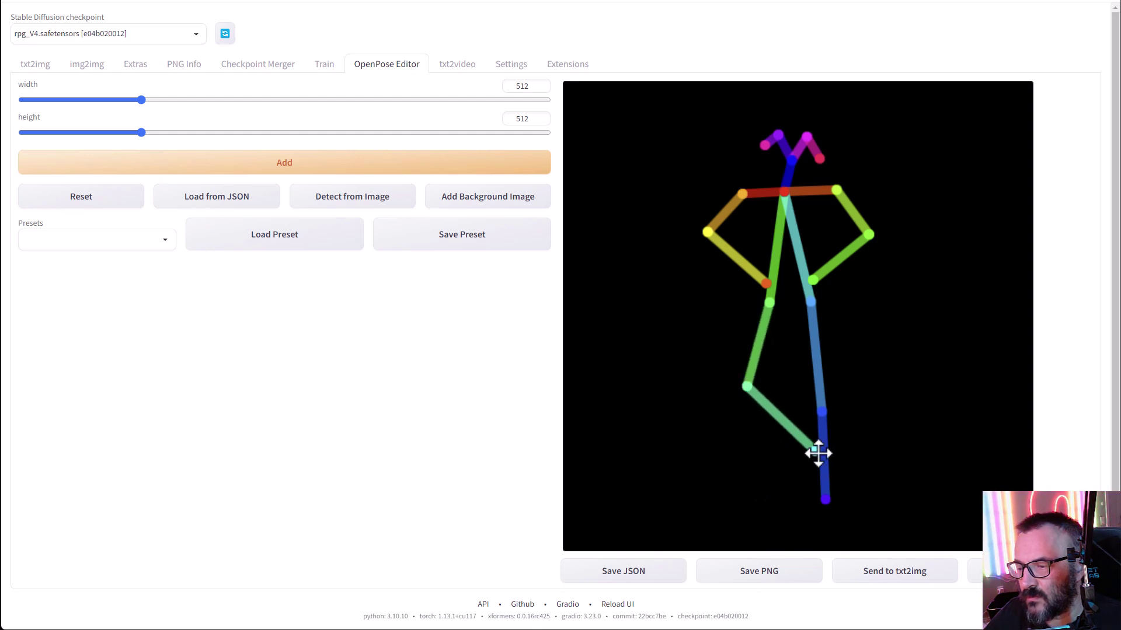
left_click_drag(818, 453, 758, 484)
left_click_drag(820, 410, 820, 378)
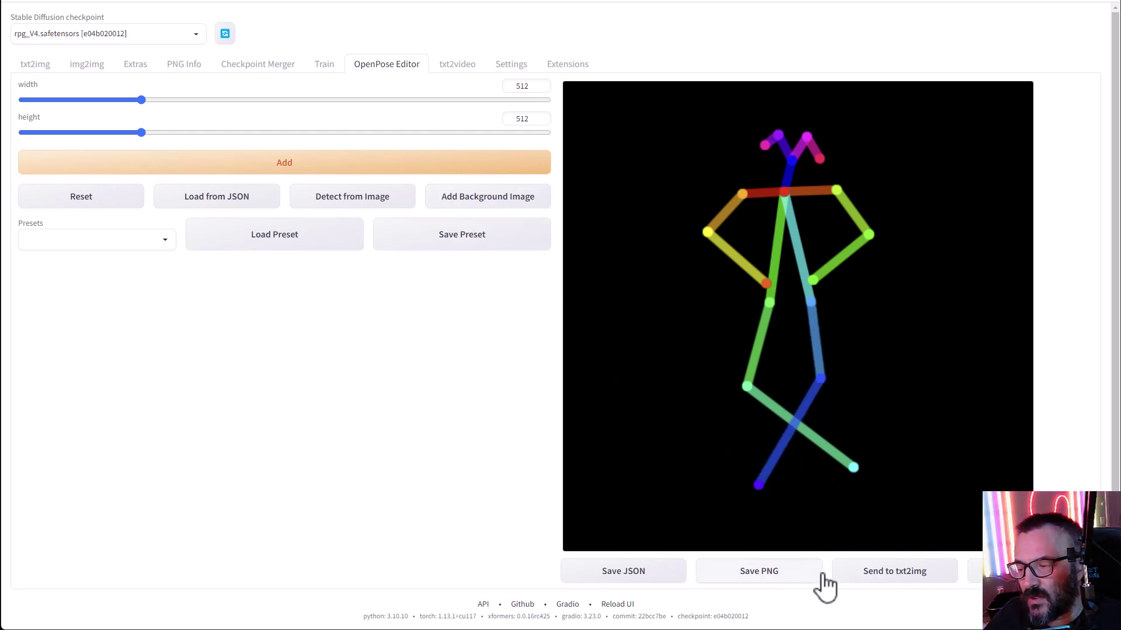
Step: Send the custom pose to txt2img ControlNet with preprocessor none and control_sd15_openpose model
left_click(896, 567)
scroll(415, 286, "down", 3)
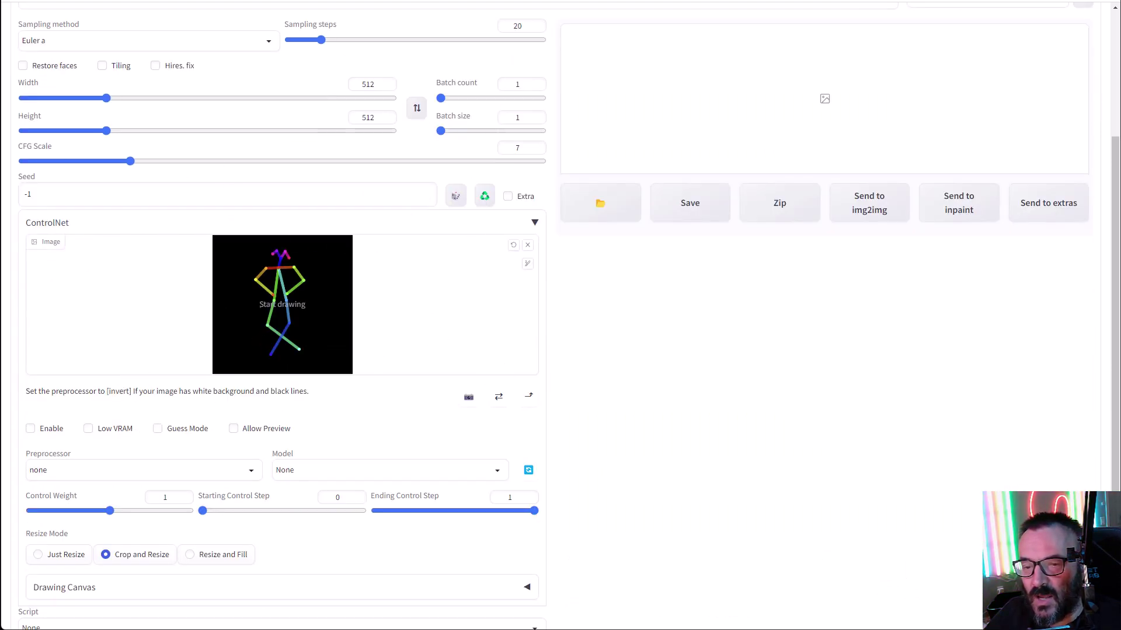
left_click(252, 472)
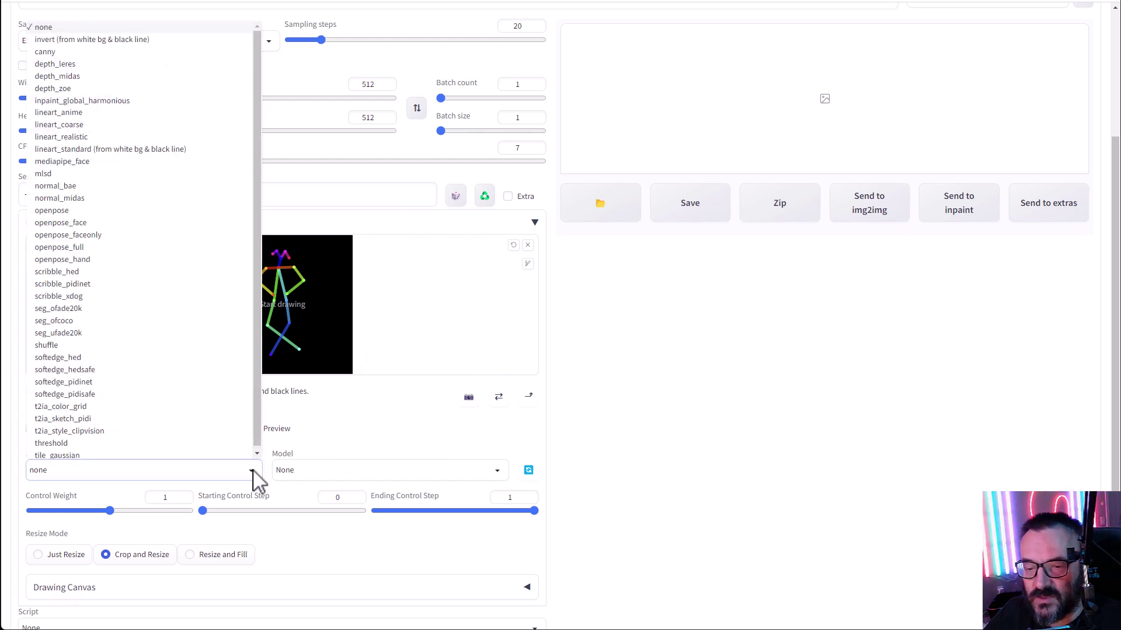
left_click(671, 358)
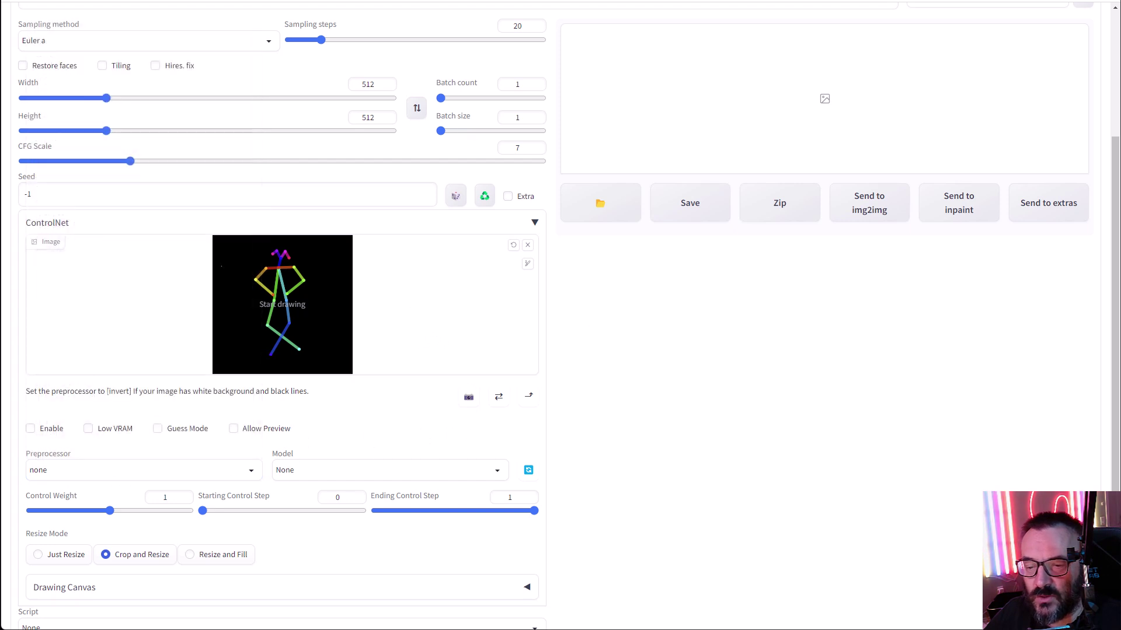
left_click(488, 488)
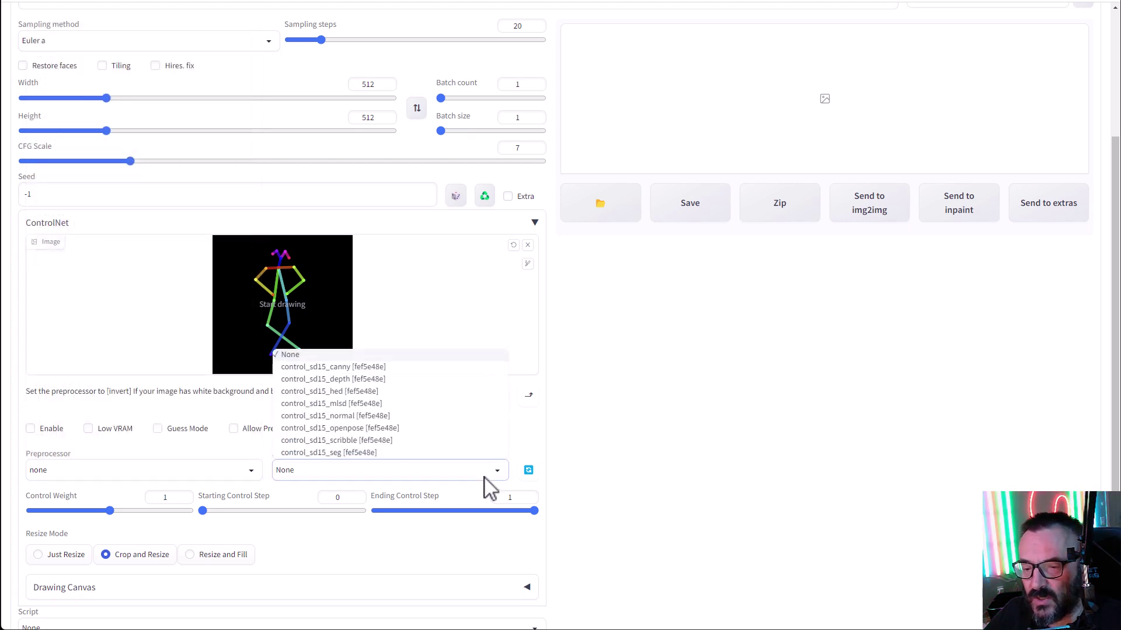
left_click(378, 429)
Step: Enter 'dancing elf' as the prompt
scroll(566, 429, "up", 3)
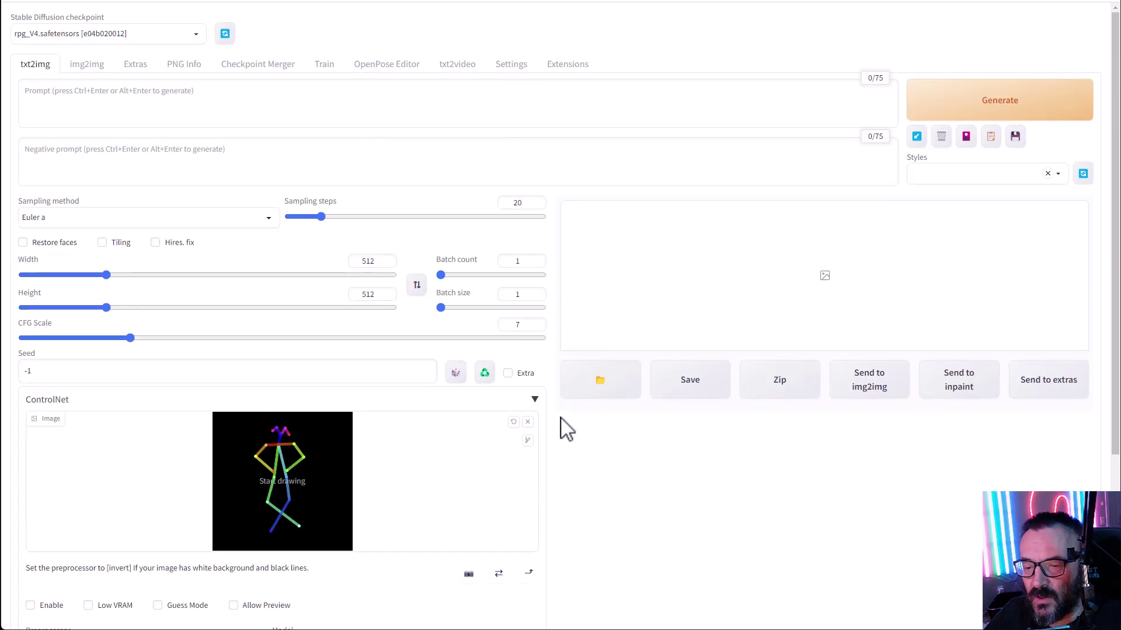
left_click(341, 102)
type("dancing elf")
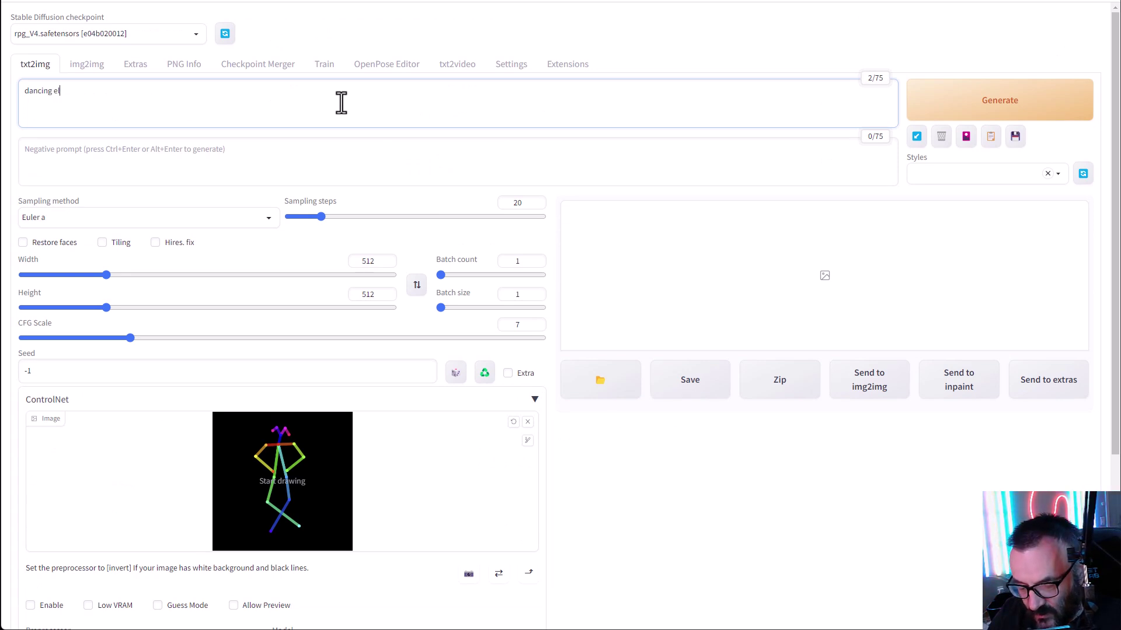
Step: Render the green-clad dancing elf with ControlNet enabled, then view the result and its OpenPose skeleton map
left_click(1000, 110)
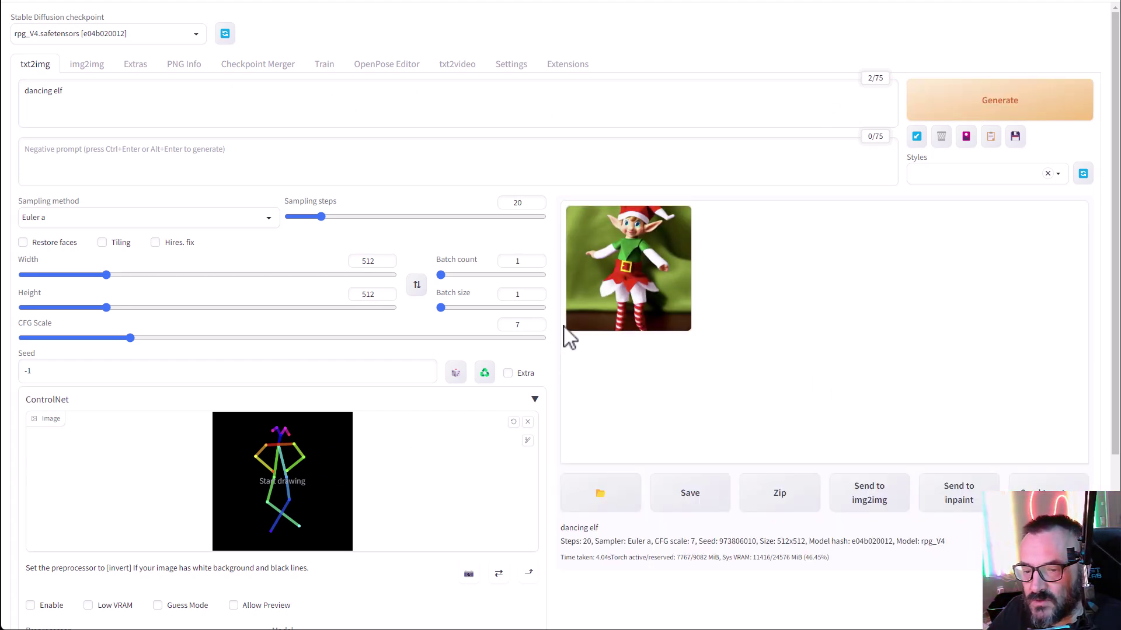
scroll(566, 336, "down", 2)
scroll(569, 336, "down", 2)
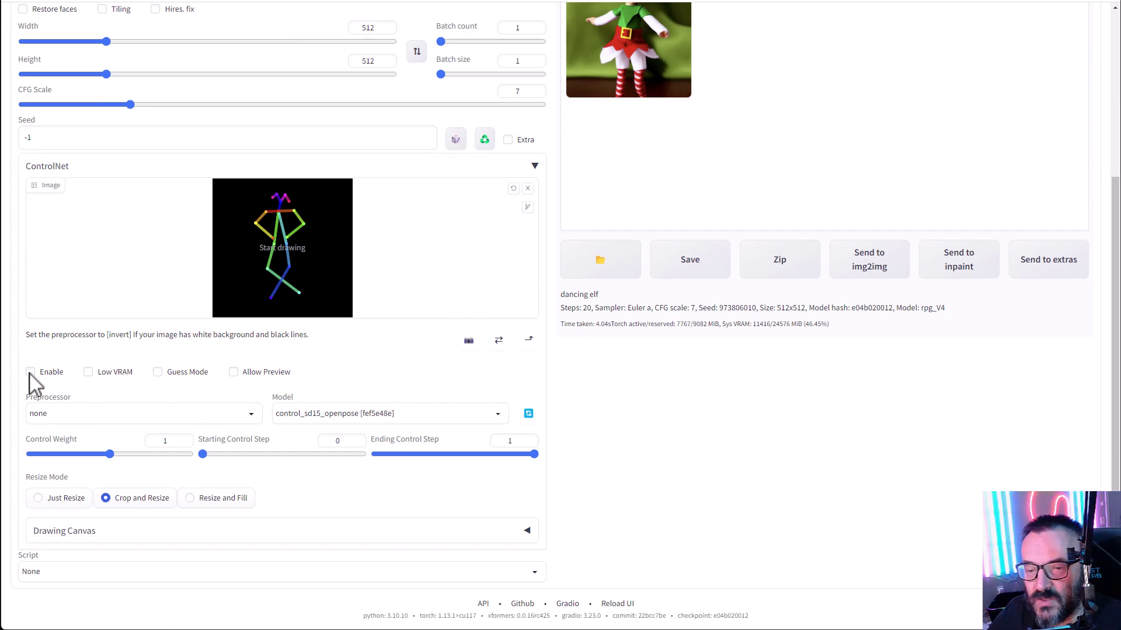
scroll(612, 412, "up", 4)
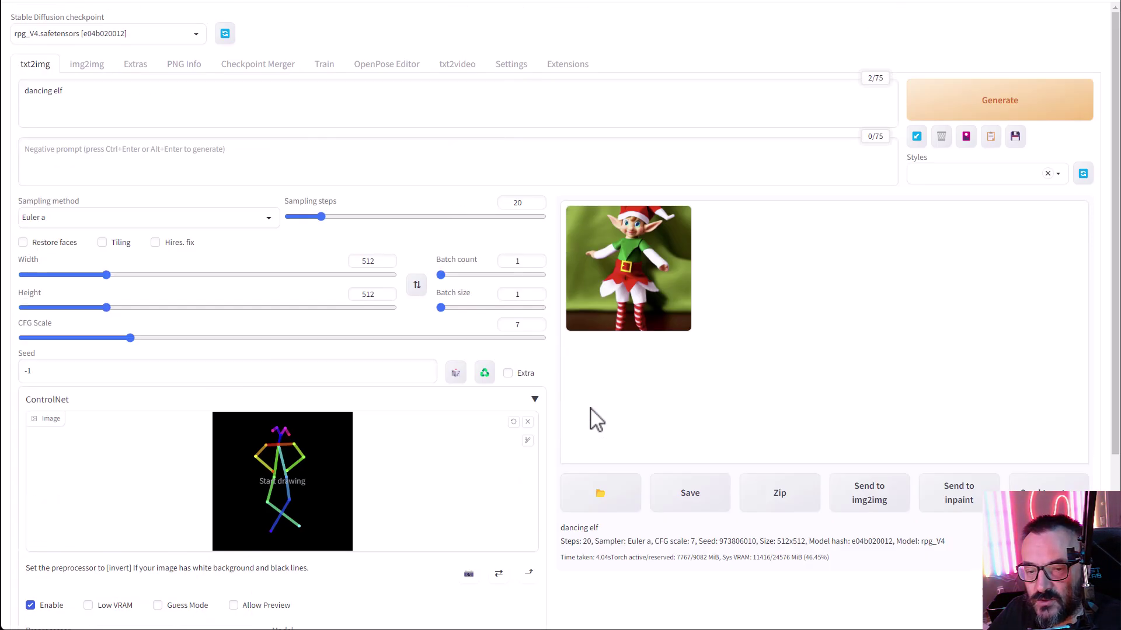
left_click(957, 123)
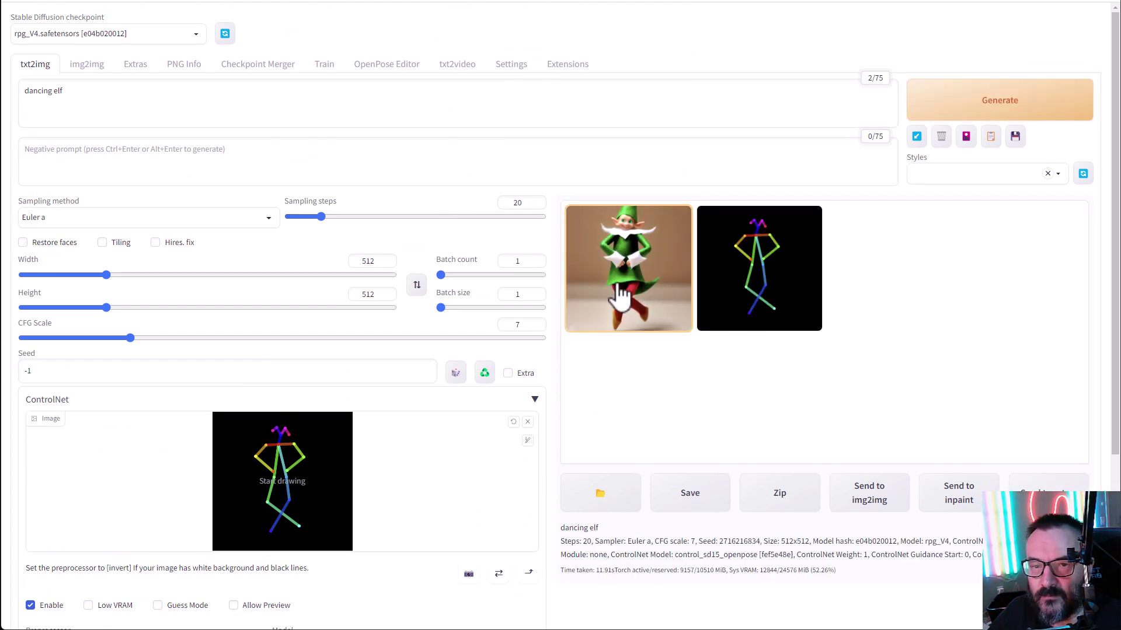
left_click(619, 295)
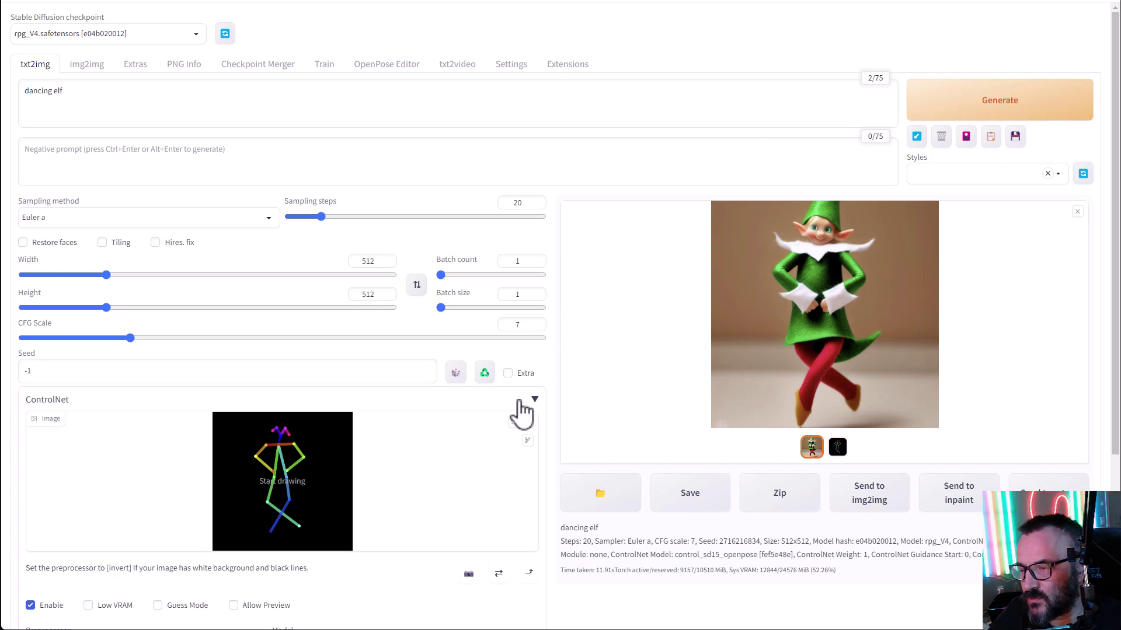
left_click(837, 448)
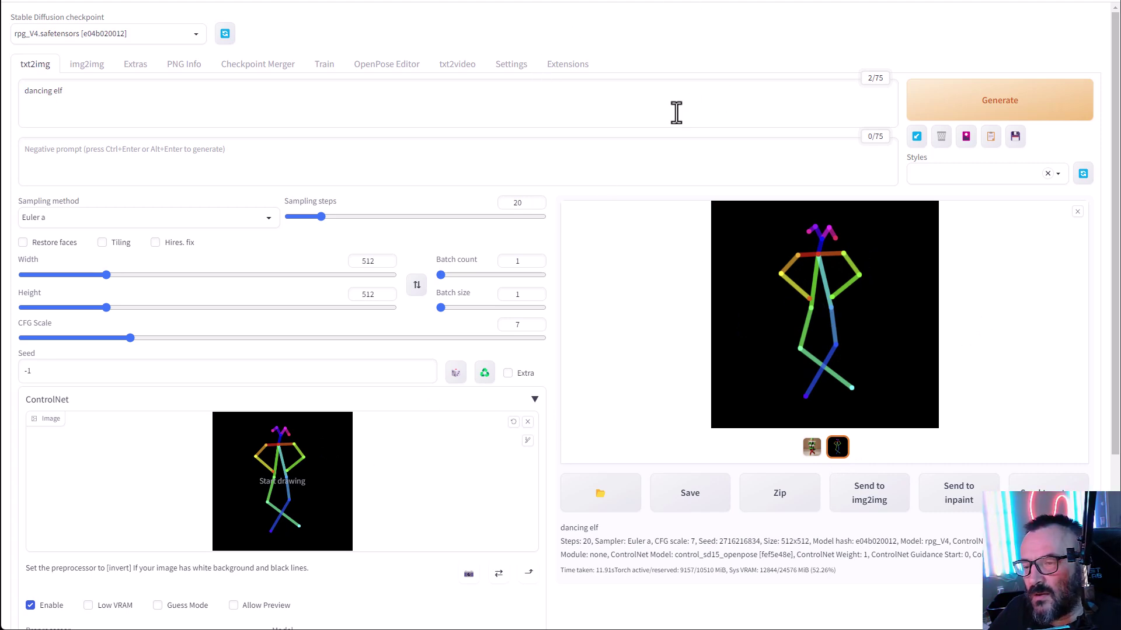
scroll(500, 353, "down", 4)
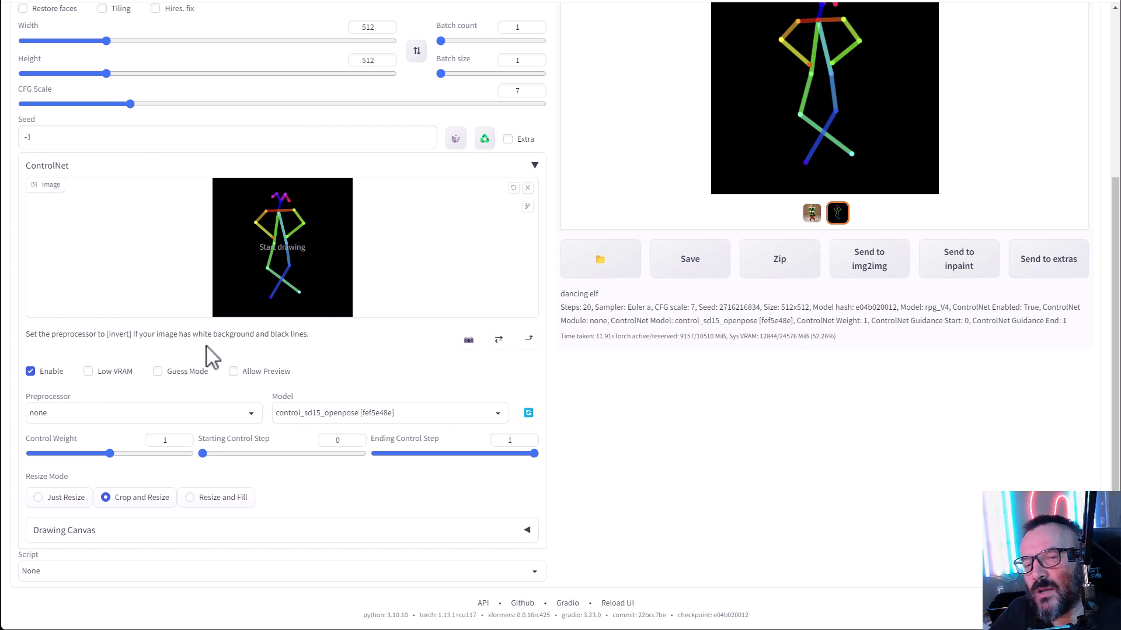
left_click(250, 414)
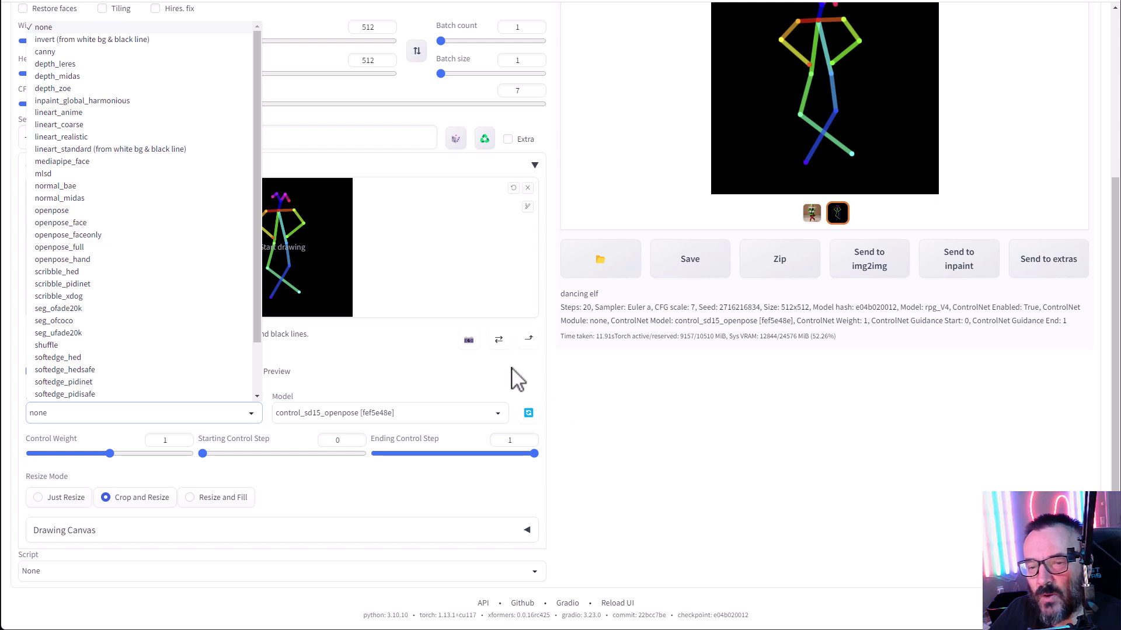
left_click(620, 405)
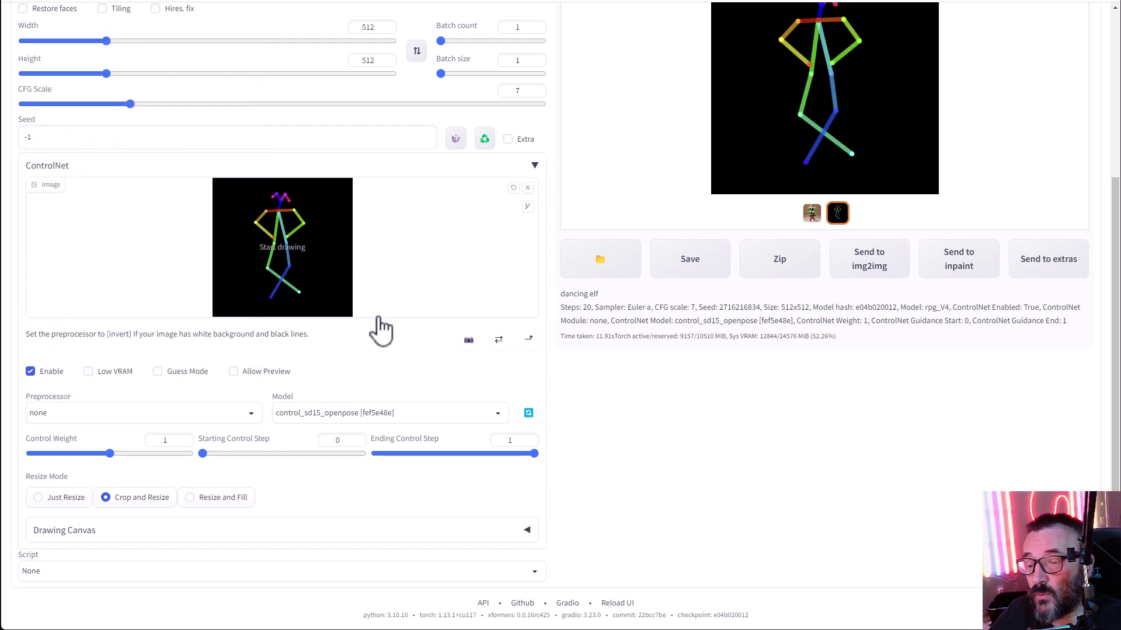
scroll(406, 374, "up", 1)
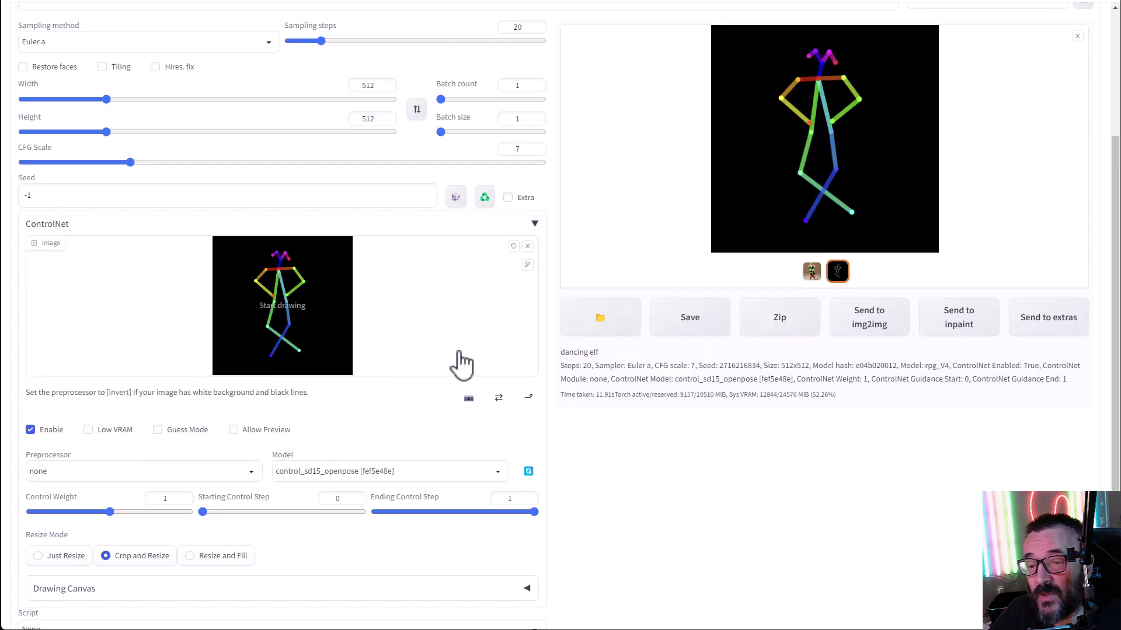
scroll(460, 365, "up", 3)
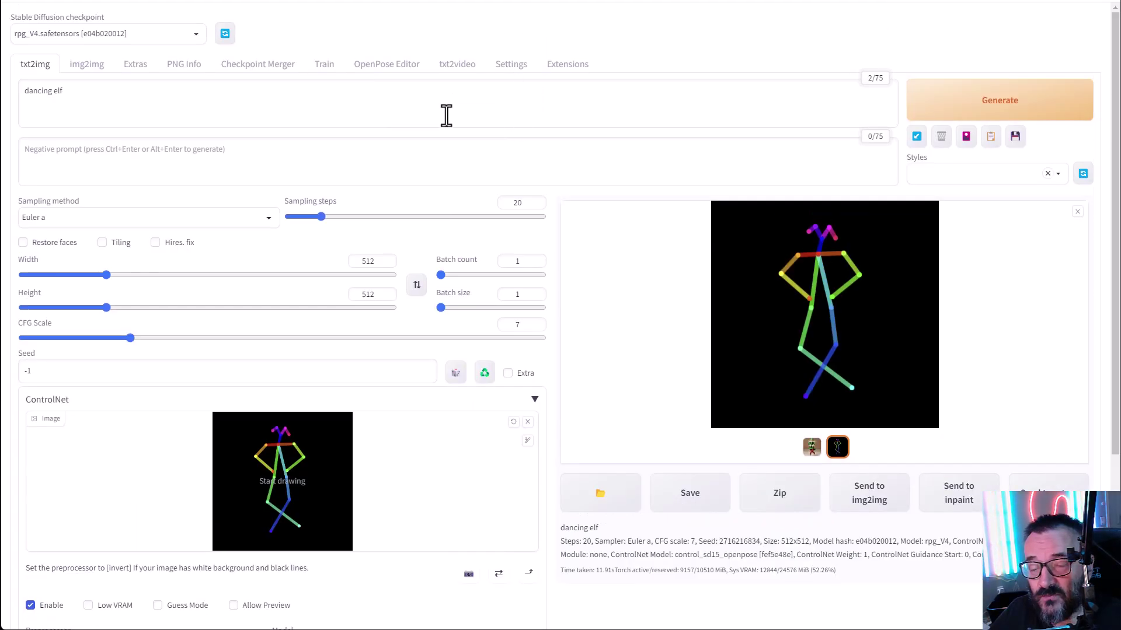
Step: Show the Text2Video page of the web UI settings
left_click(517, 72)
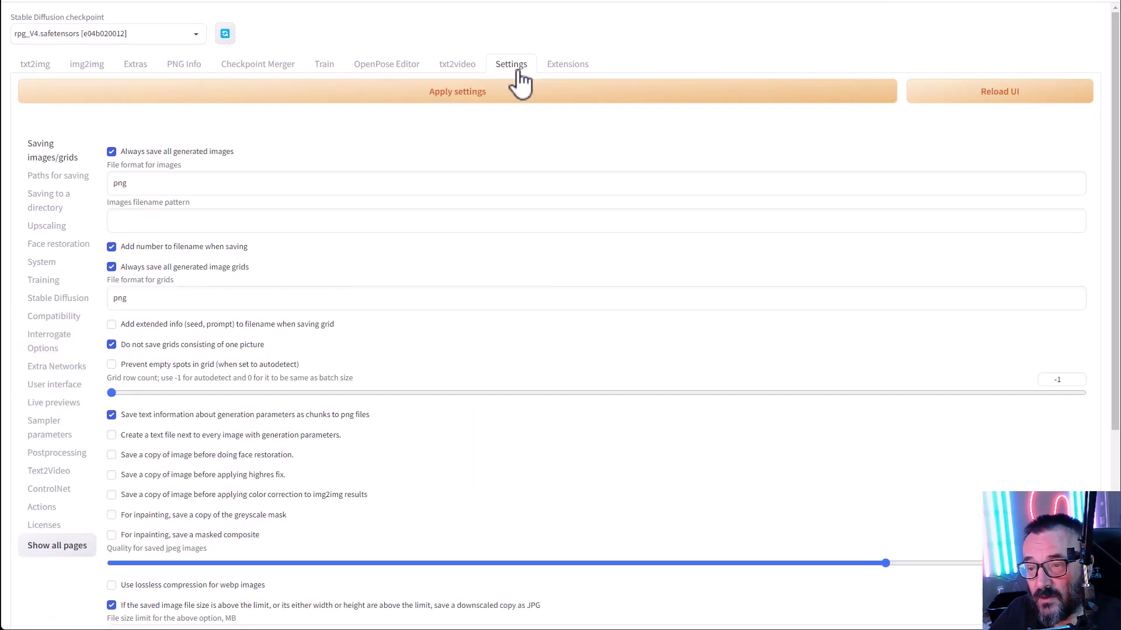
left_click(58, 474)
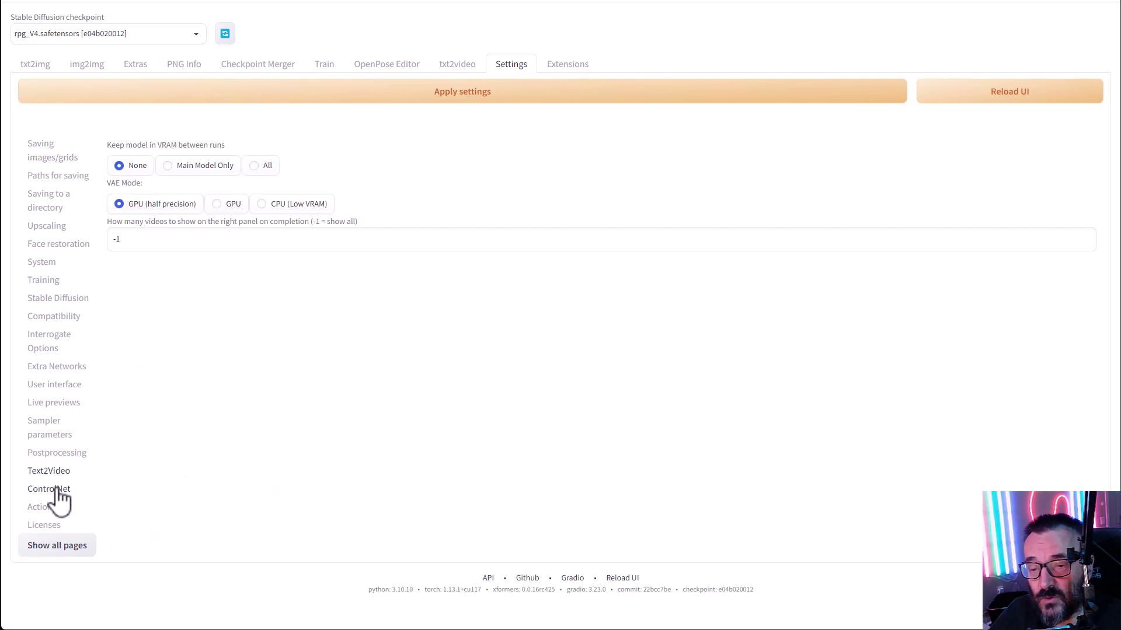
Step: Set ControlNet's Multi ControlNet max models and model cache size to 3, allowing other scripts control
left_click(59, 491)
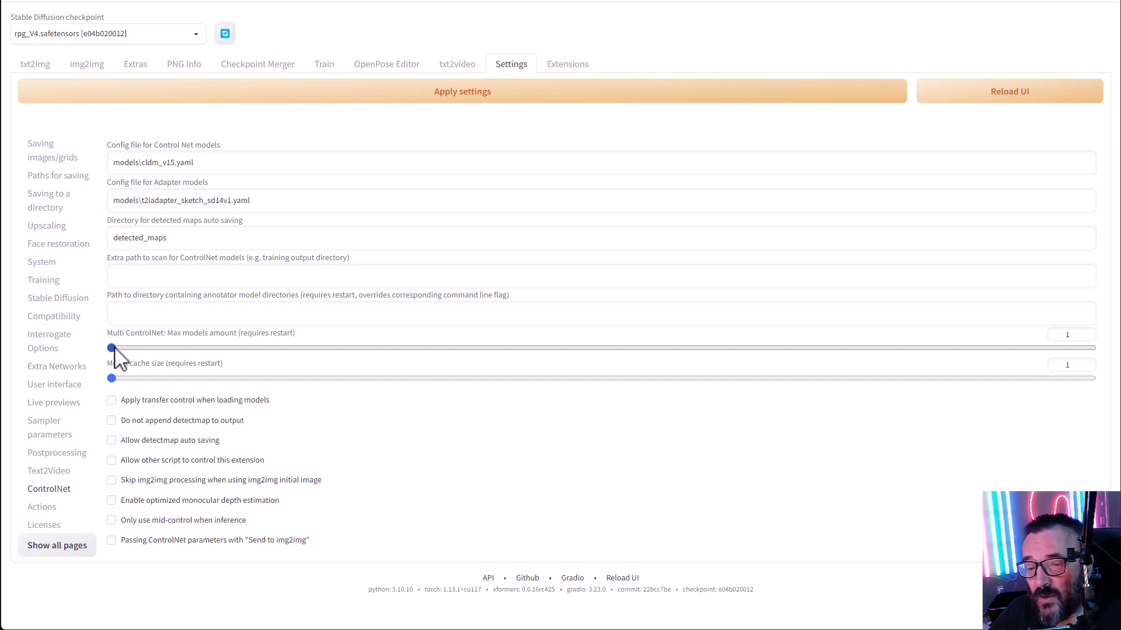
left_click_drag(111, 348, 262, 351)
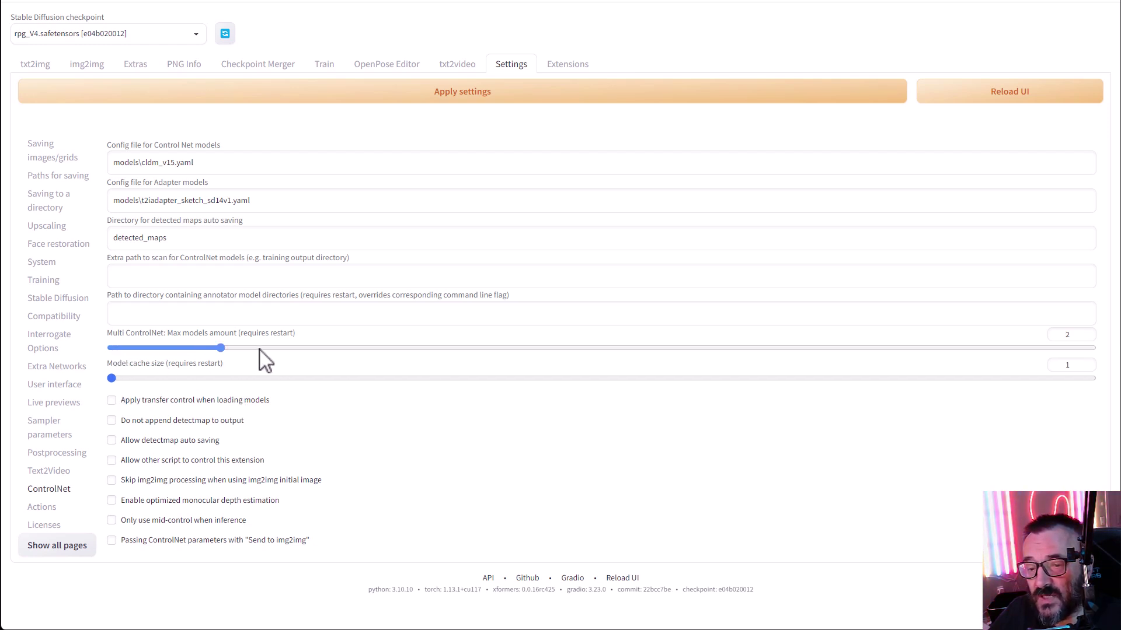
left_click_drag(260, 350, 370, 362)
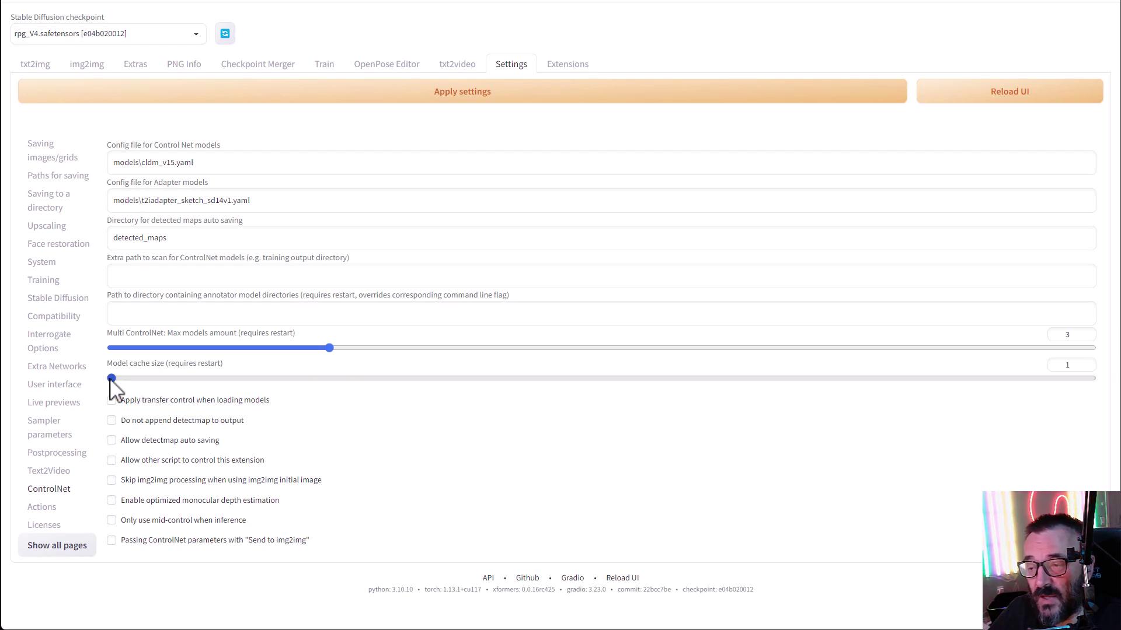
left_click_drag(111, 378, 274, 395)
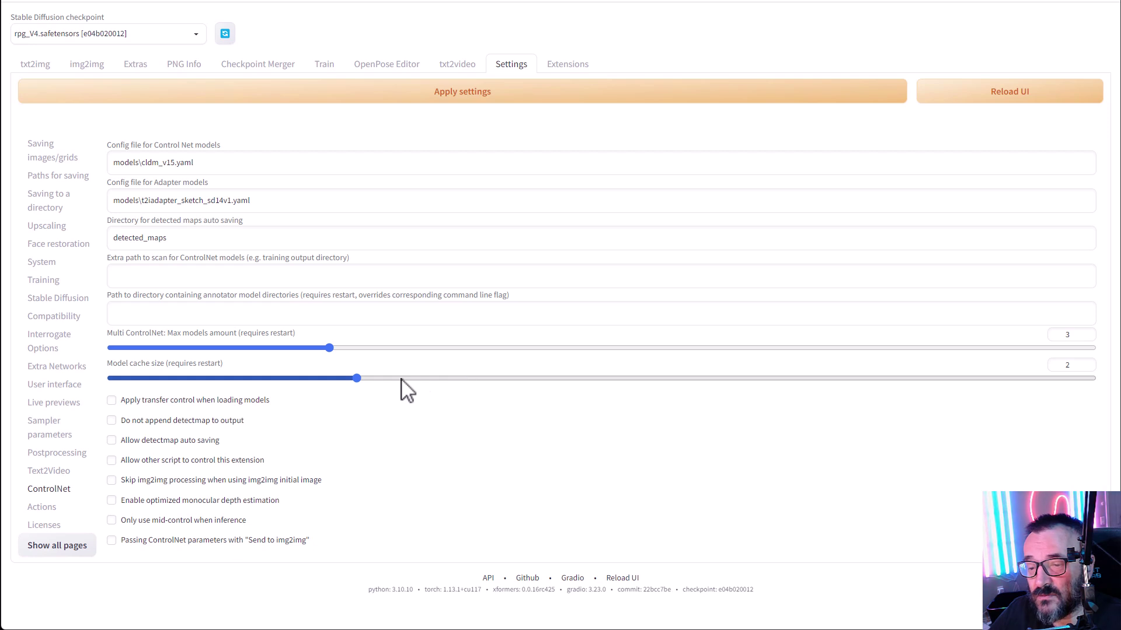
left_click_drag(478, 380, 555, 390)
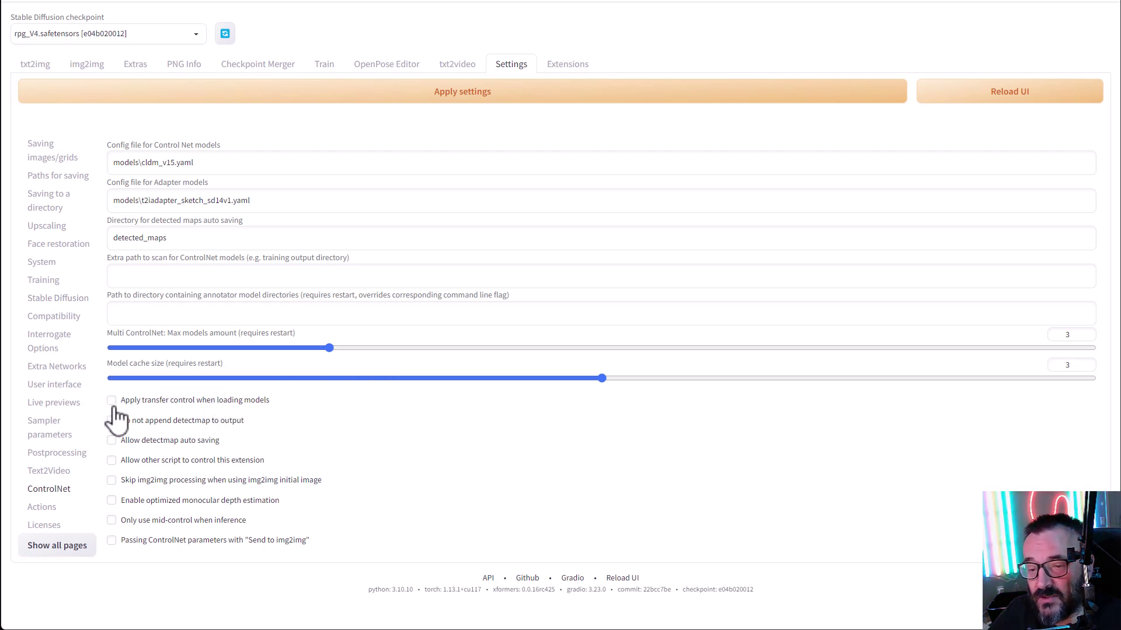
left_click(114, 461)
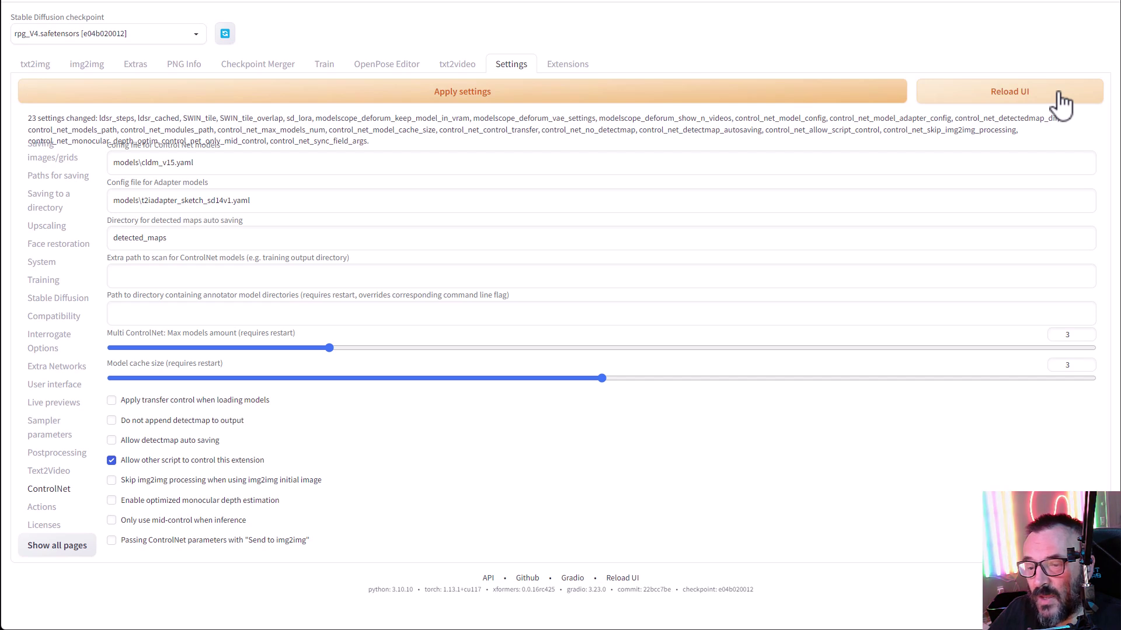
left_click_drag(113, 342, 305, 346)
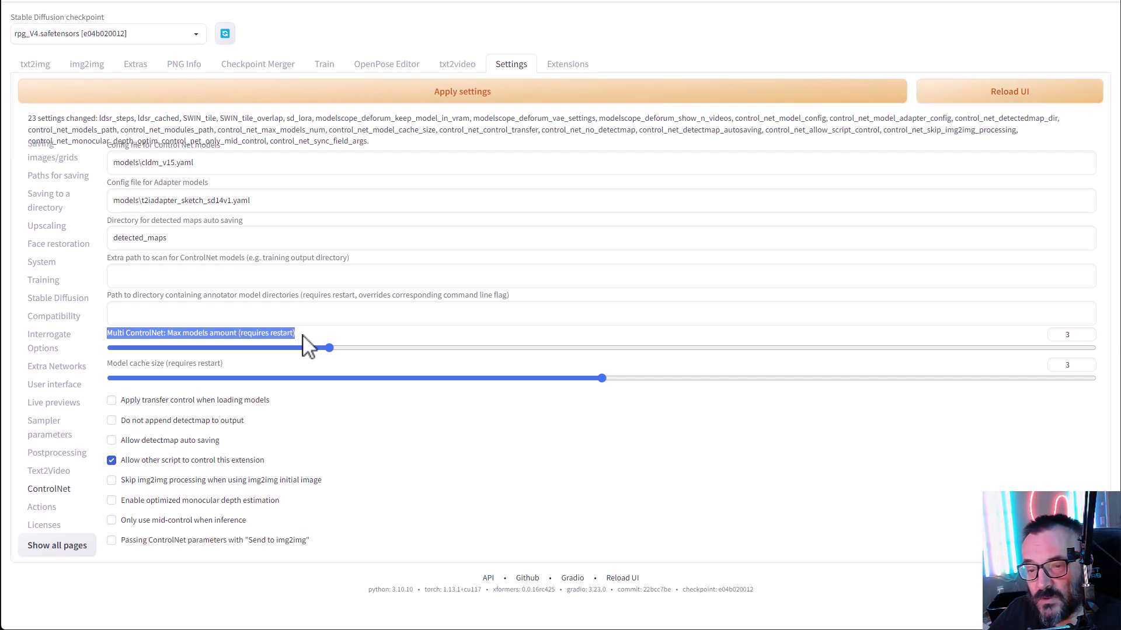
Step: Reload the UI, close the cmd console, and switch to the ControlNet models folder
left_click(973, 108)
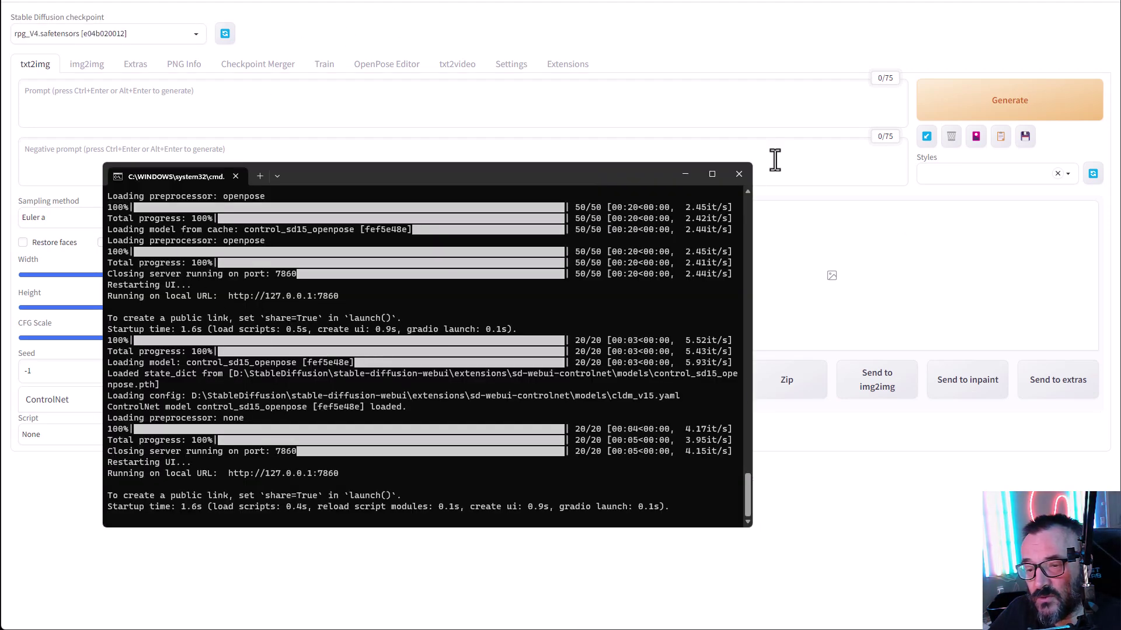
left_click(740, 175)
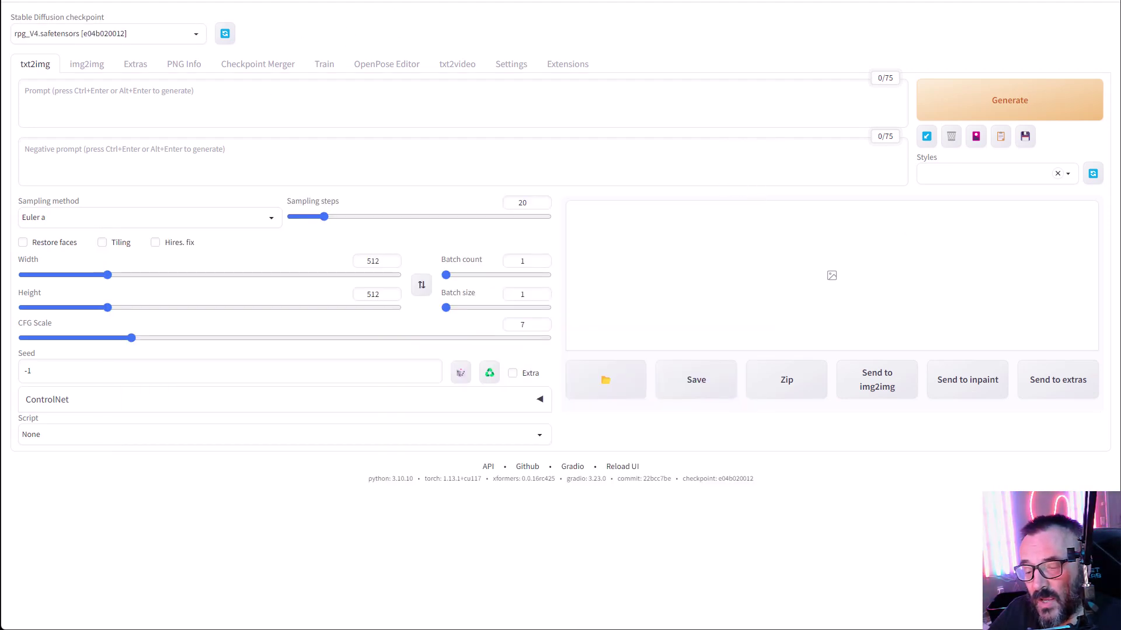
key("alt+Tab")
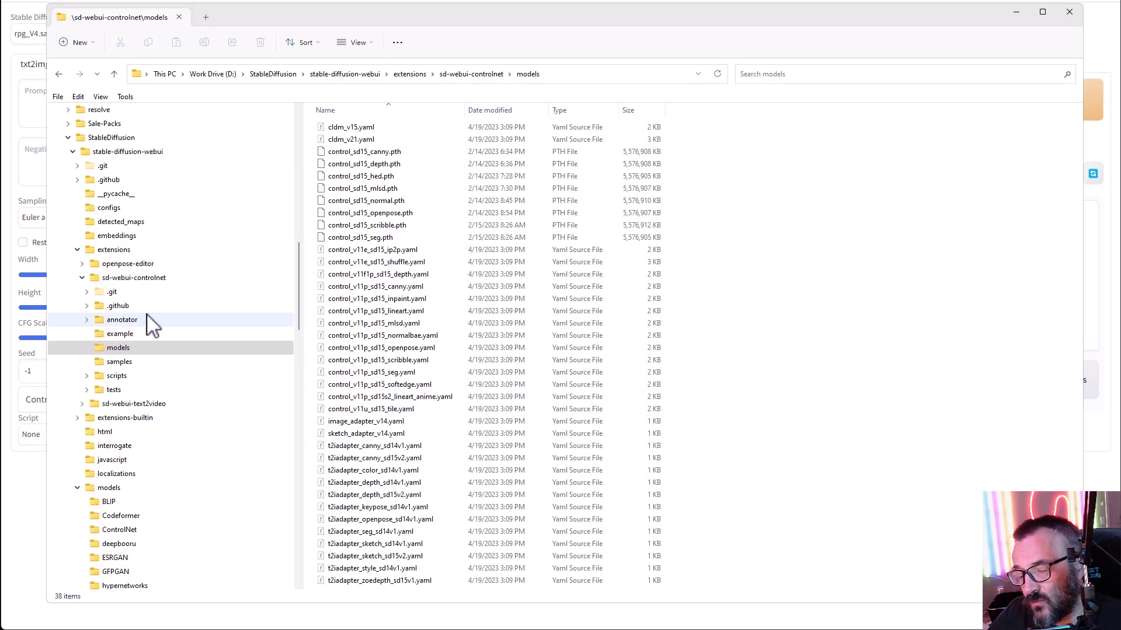
Step: Select webui-user.bat in the stable-diffusion-webui folder, then bring the web UI back
left_click(127, 153)
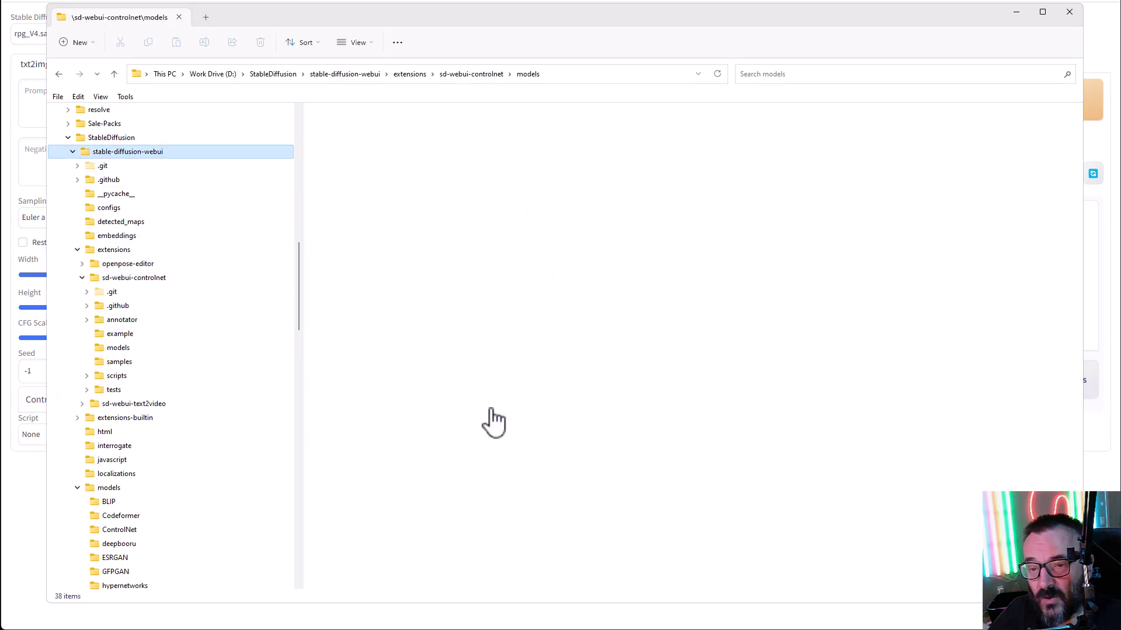
scroll(407, 483, "down", 2)
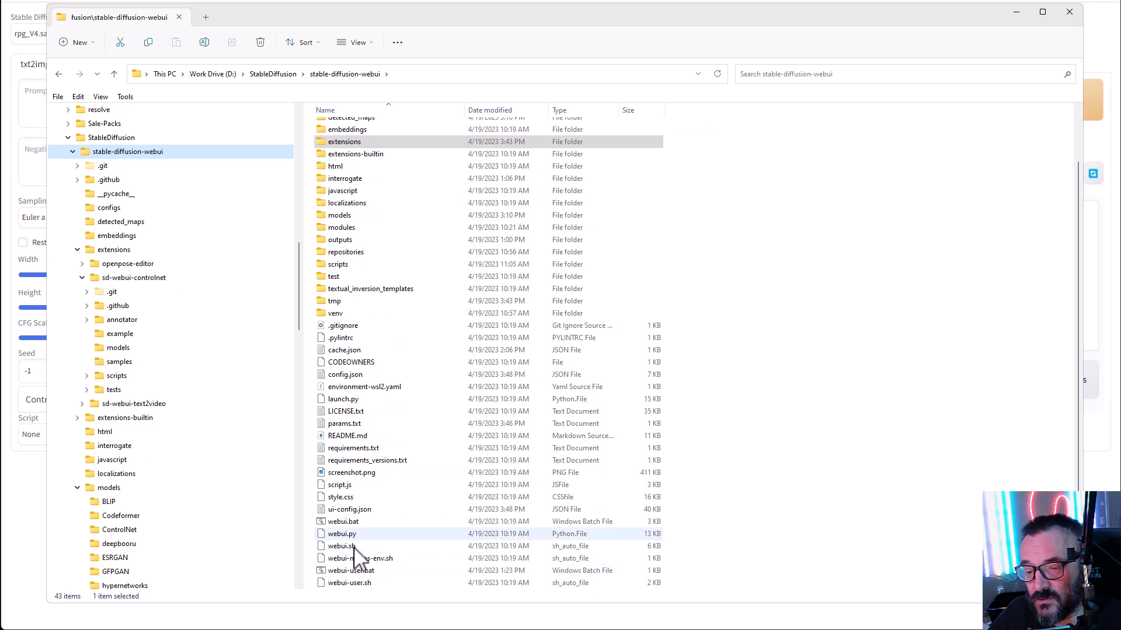
left_click(367, 572)
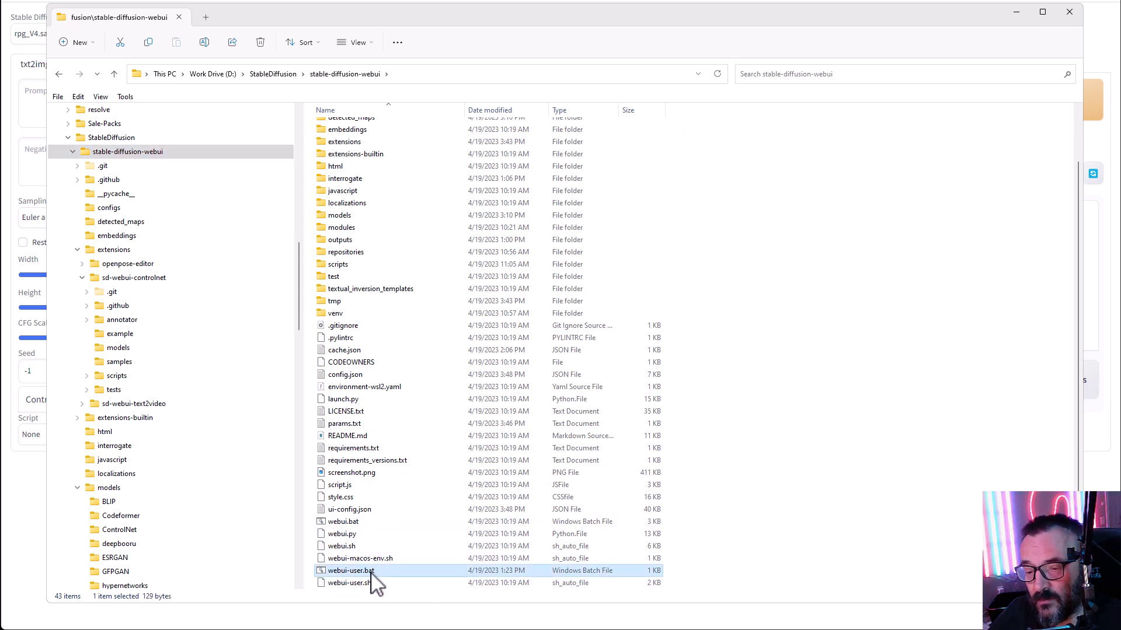
left_click(53, 3)
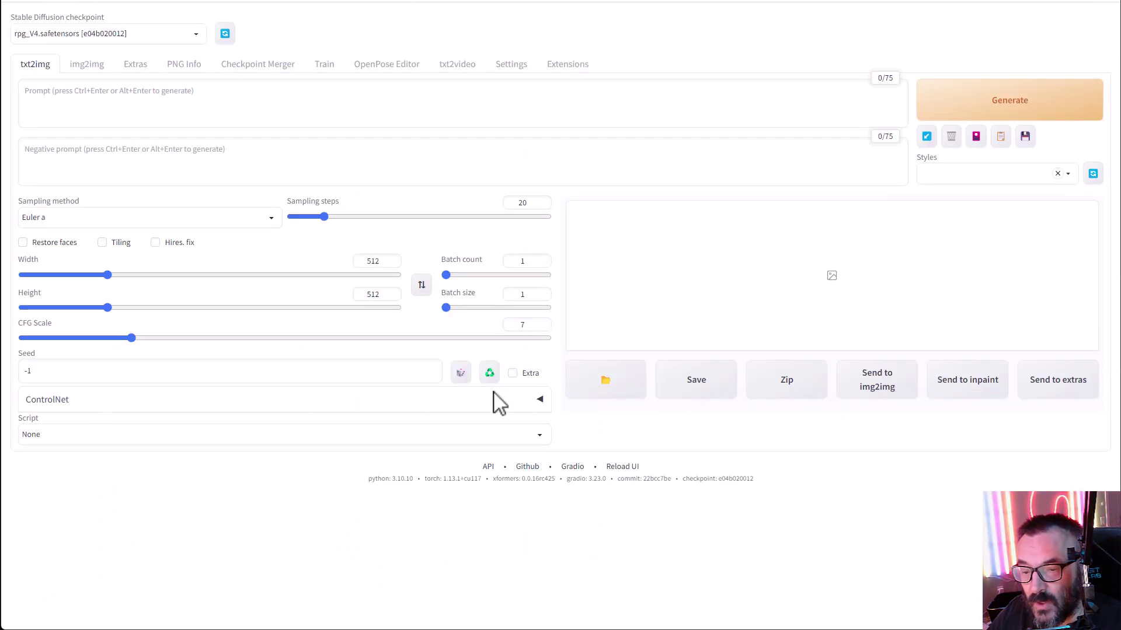
Step: Check ControlNet's Control Model 0 and 2 tabs, then go to the Extensions page
left_click(540, 398)
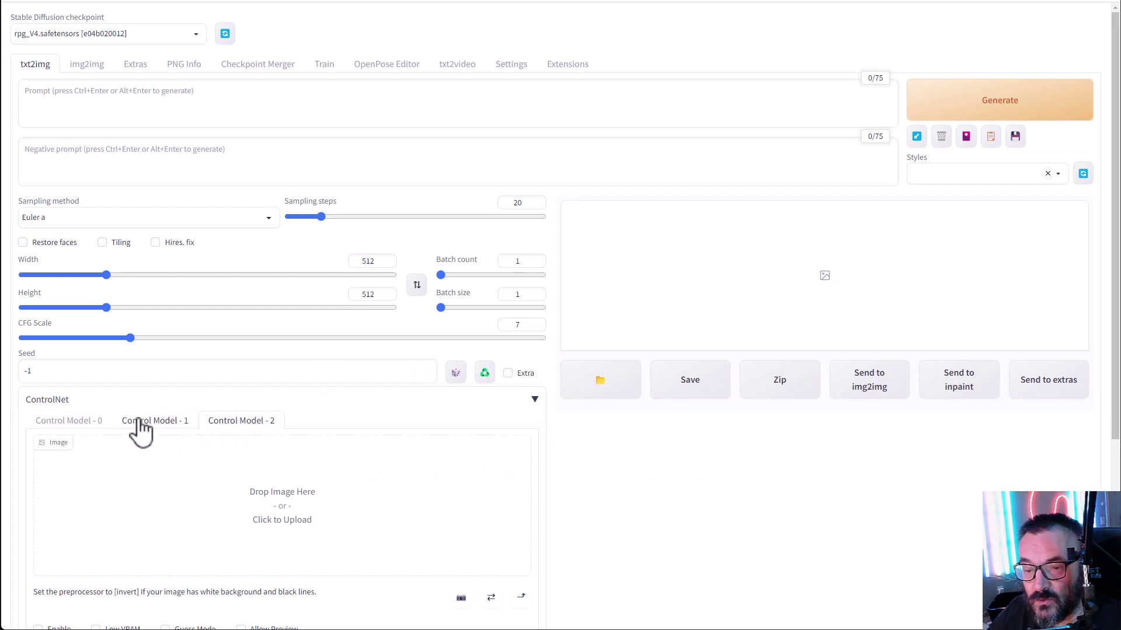
scroll(467, 425, "down", 2)
scroll(467, 425, "down", 3)
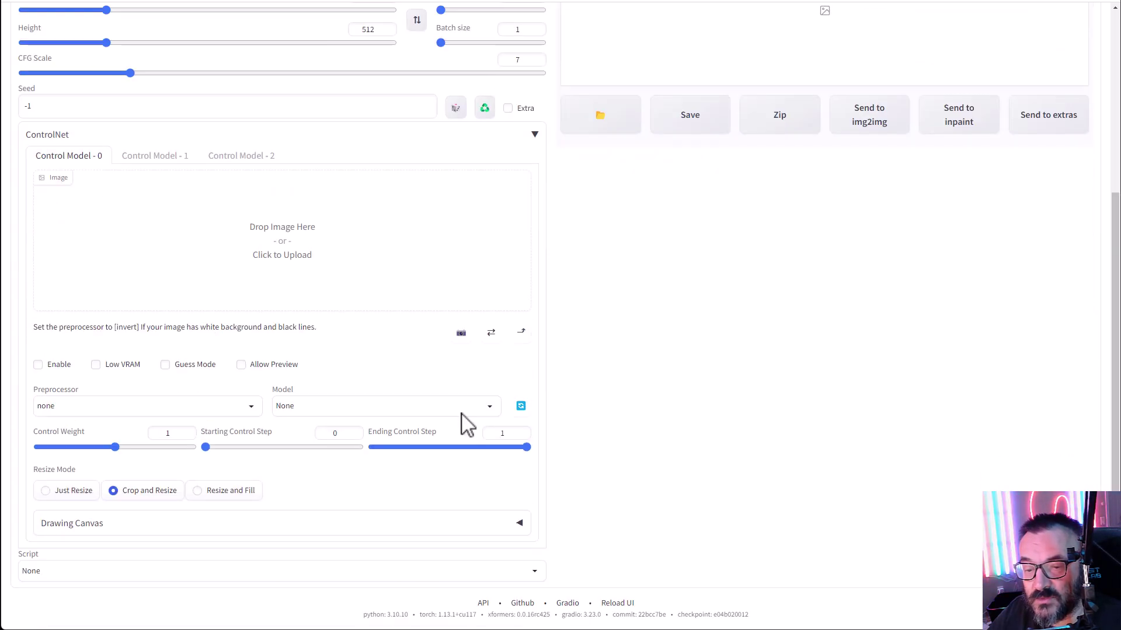
scroll(461, 425, "up", 1)
left_click(241, 213)
left_click(68, 214)
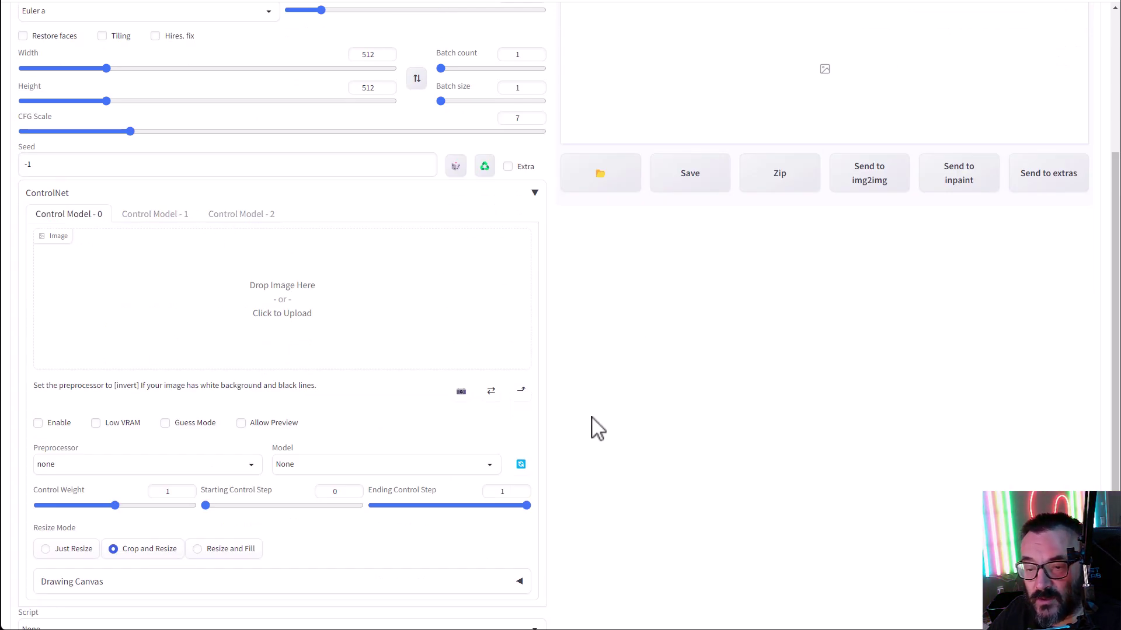
scroll(620, 402, "up", 3)
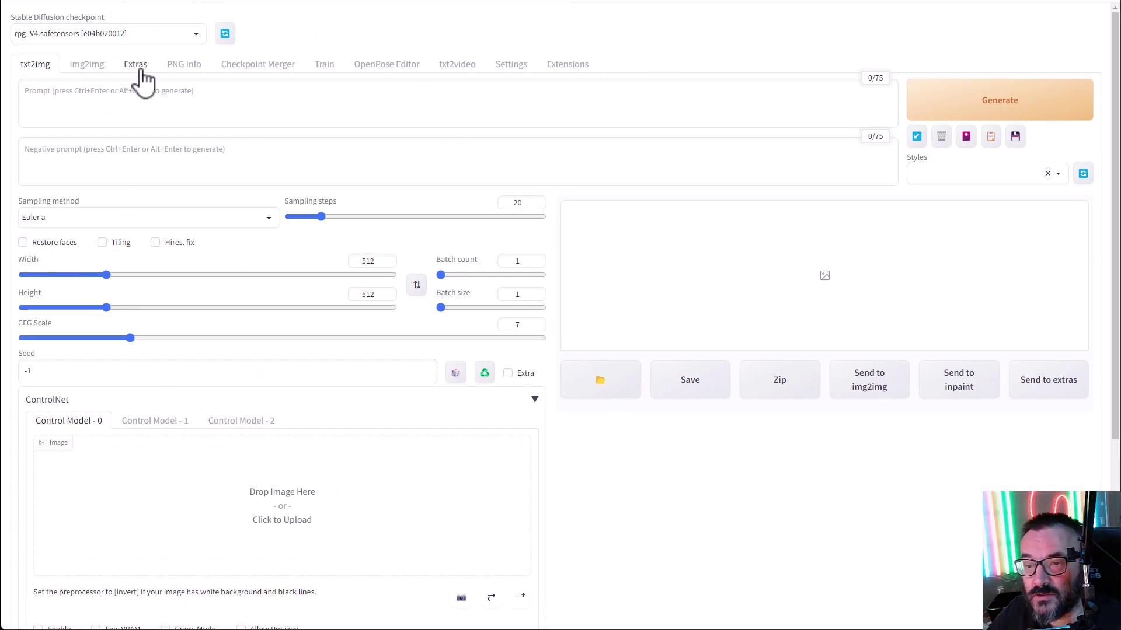
left_click(576, 69)
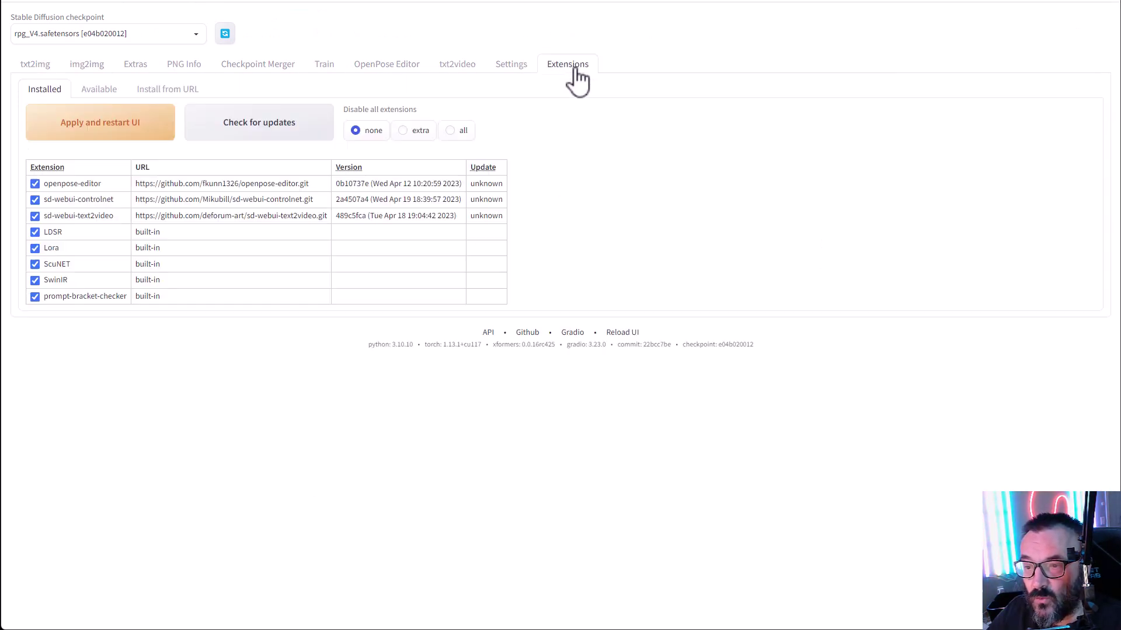
Step: Load the available extensions catalogue and install the Dreambooth extension
left_click(111, 90)
left_click(106, 122)
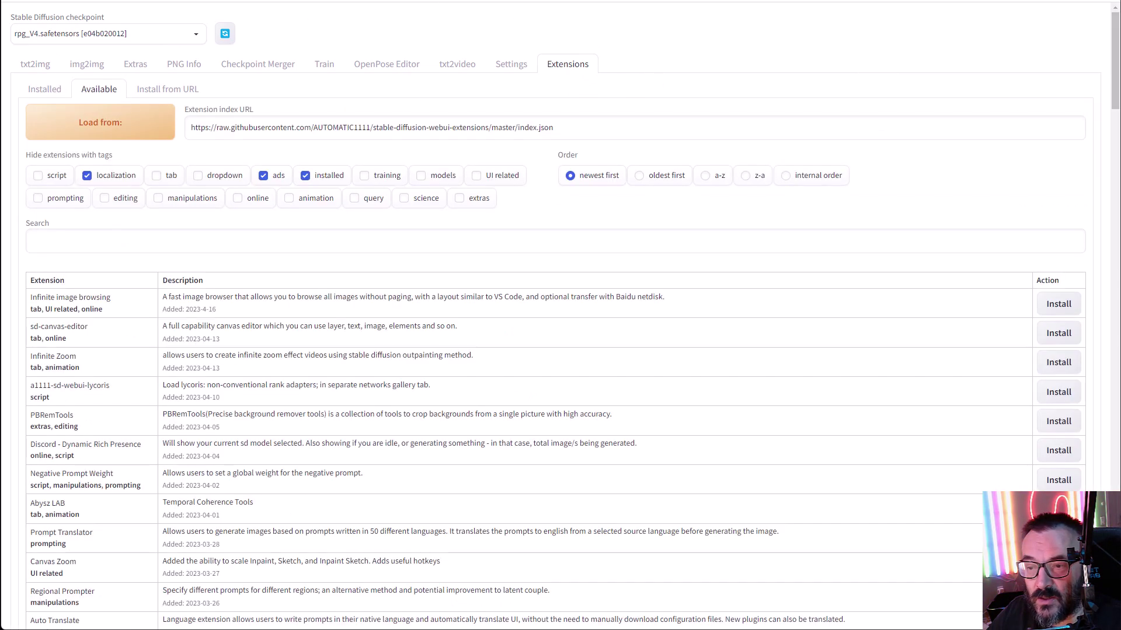
scroll(239, 161, "down", 20)
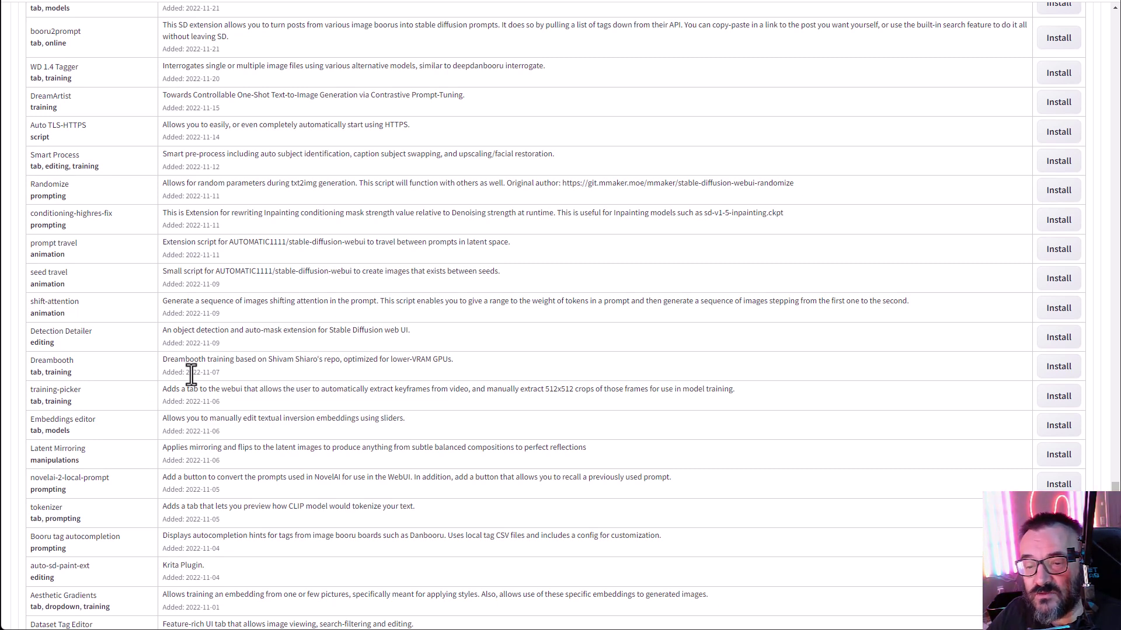
left_click(1044, 396)
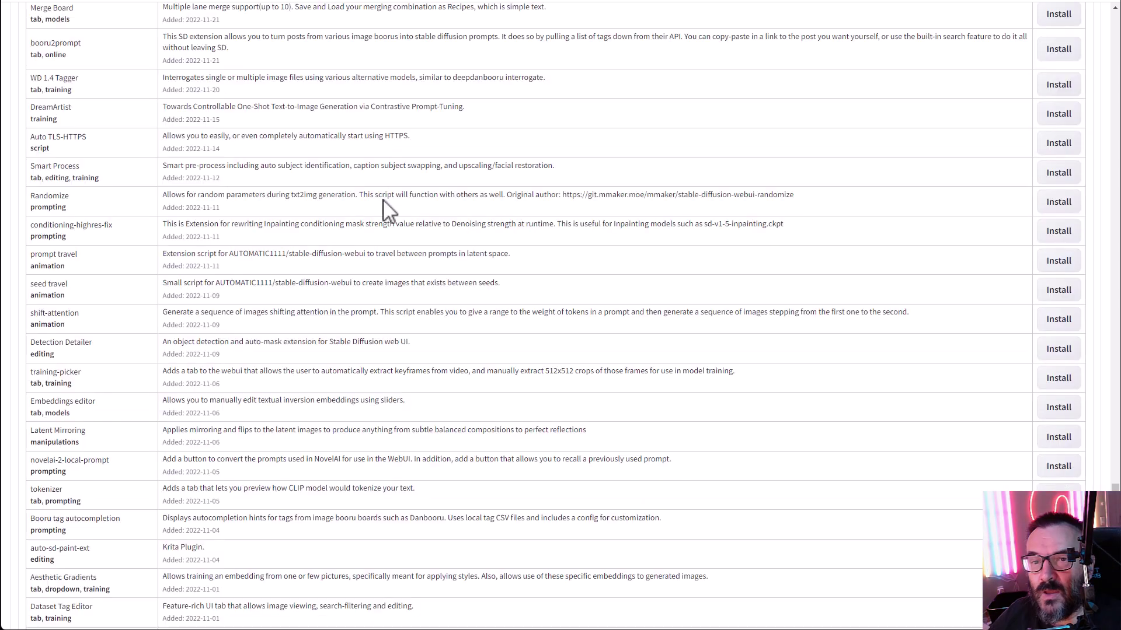
scroll(431, 237, "up", 15)
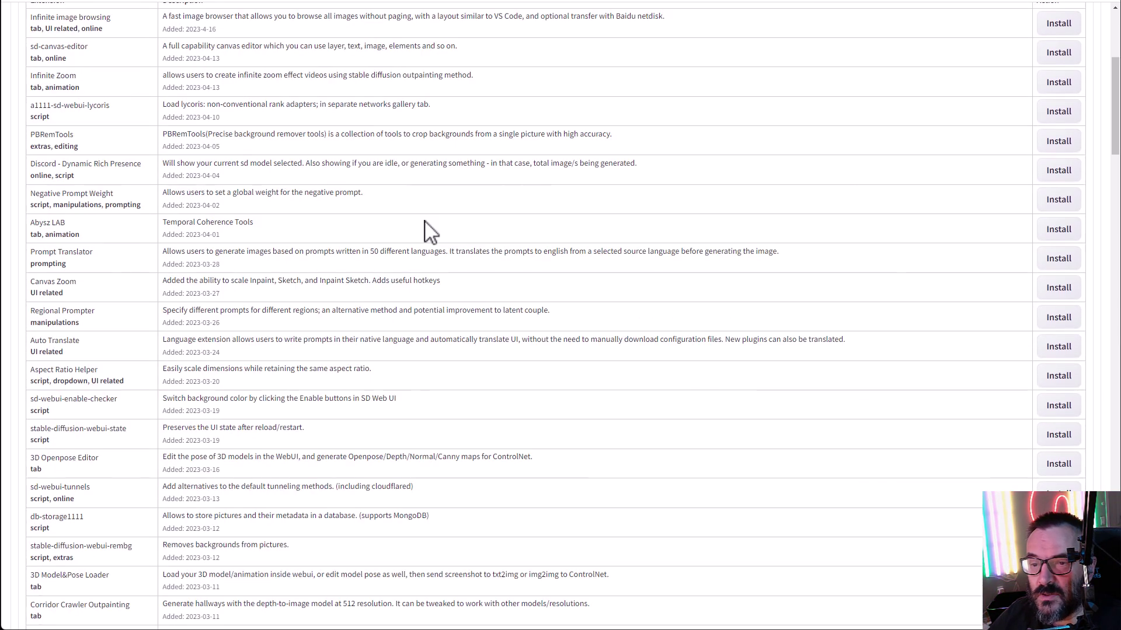
Step: Check installed extensions for updates, apply and restart the UI, and move the console off screen
left_click(52, 94)
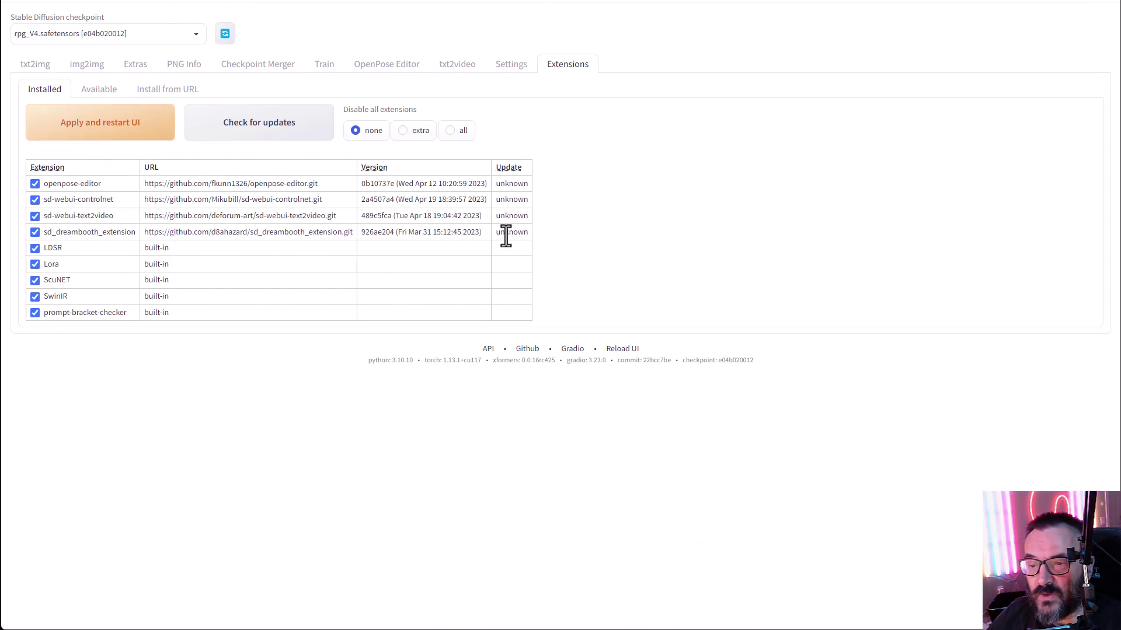
left_click(243, 132)
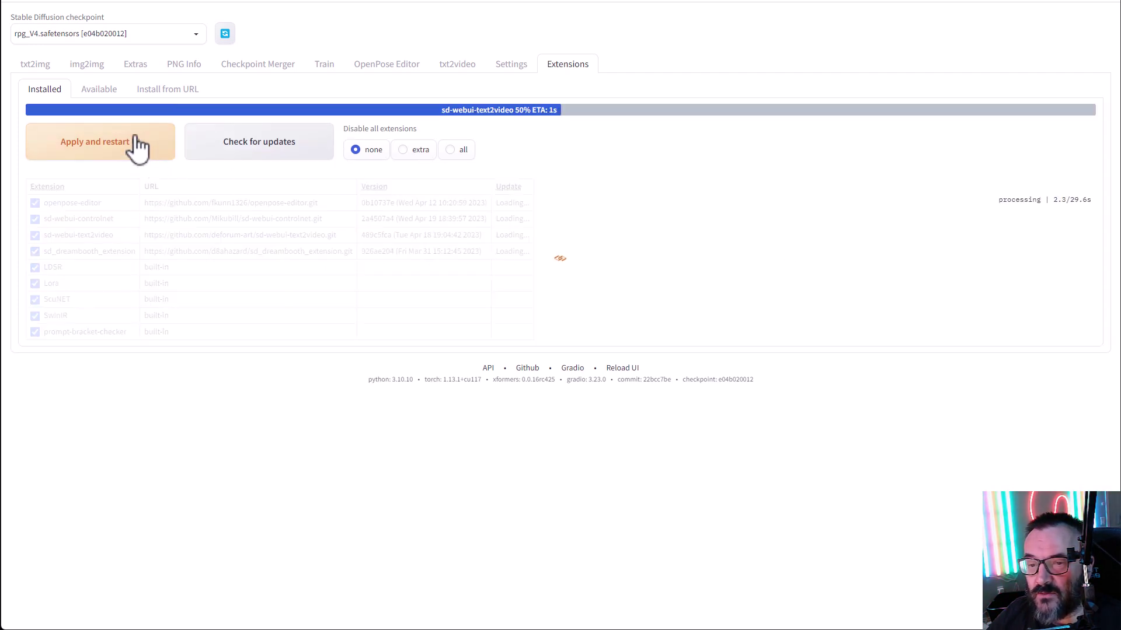
left_click(105, 147)
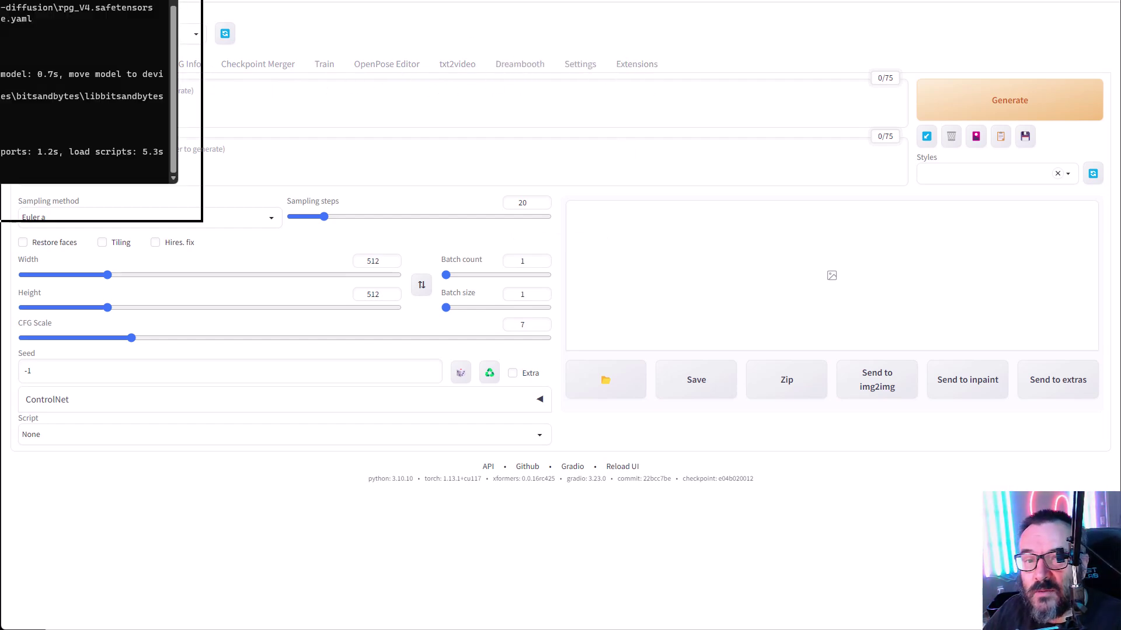
left_click_drag(740, 125, 717, 128)
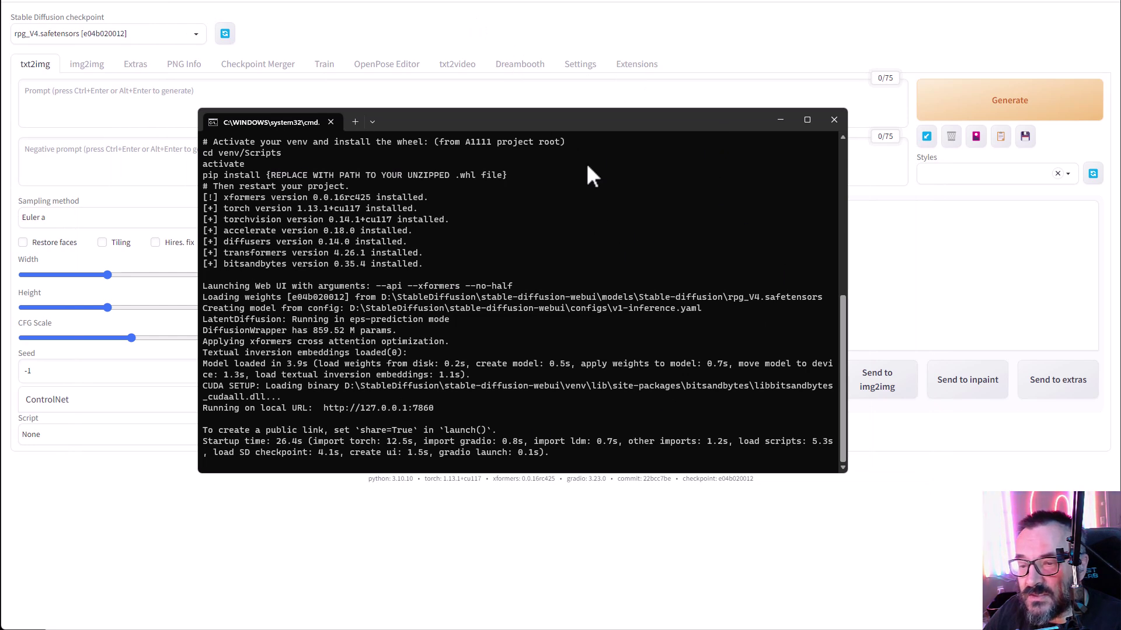
left_click_drag(629, 121, 0, 23)
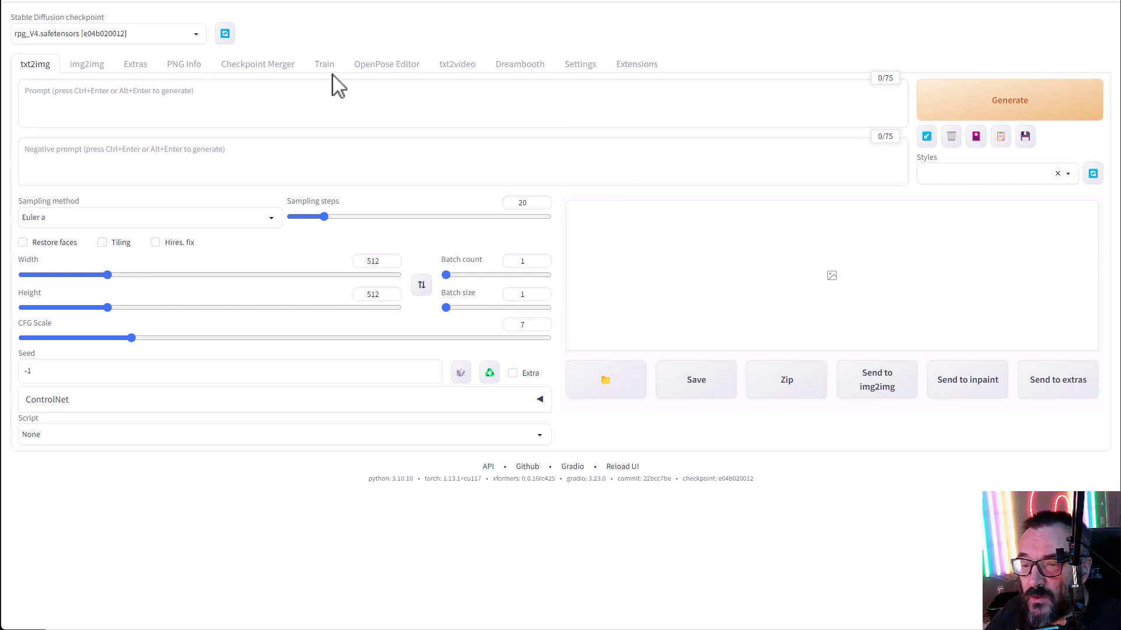
Step: Look over the new Dreambooth training page, then return to txt2img
left_click(532, 67)
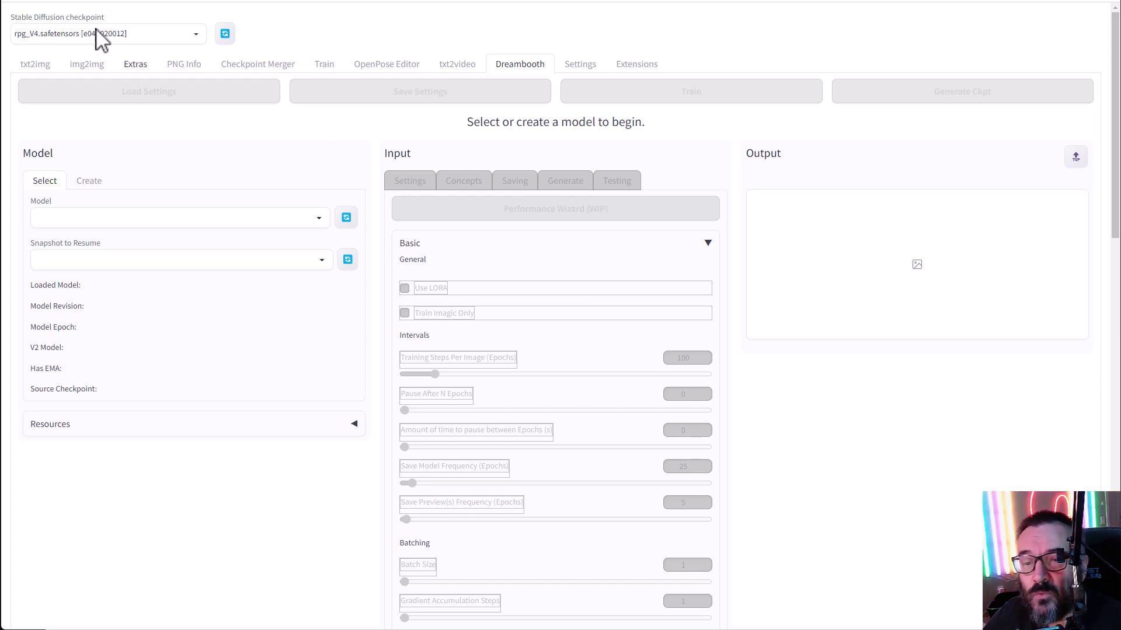
left_click(30, 65)
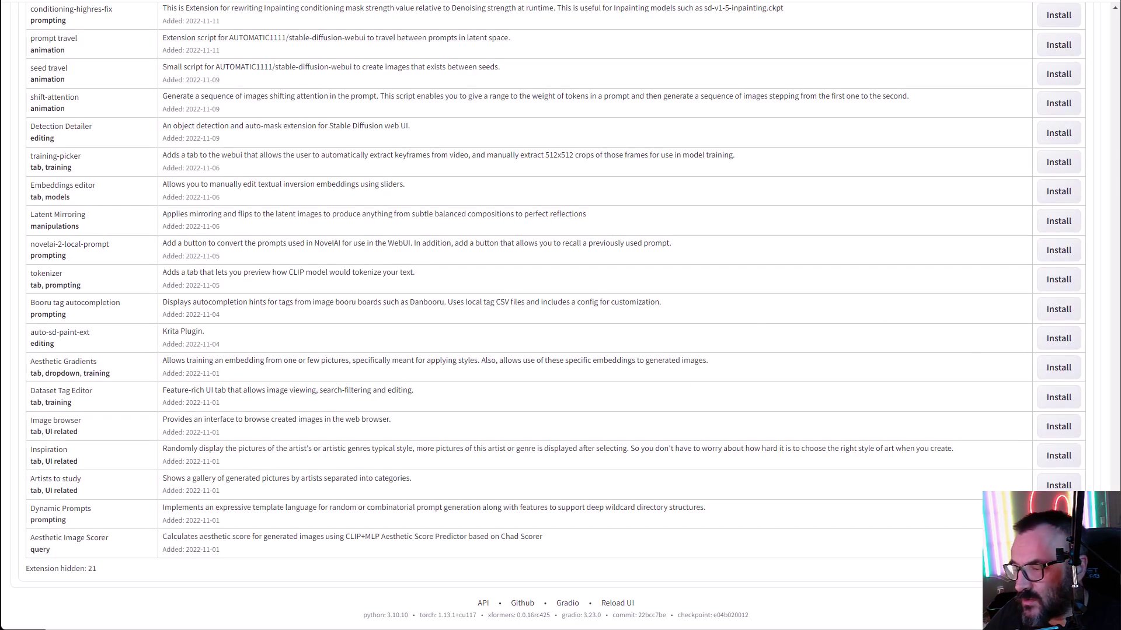
Step: Apply and restart the UI from the Installed extensions table to load Deforum
scroll(1057, 143, "up", 15)
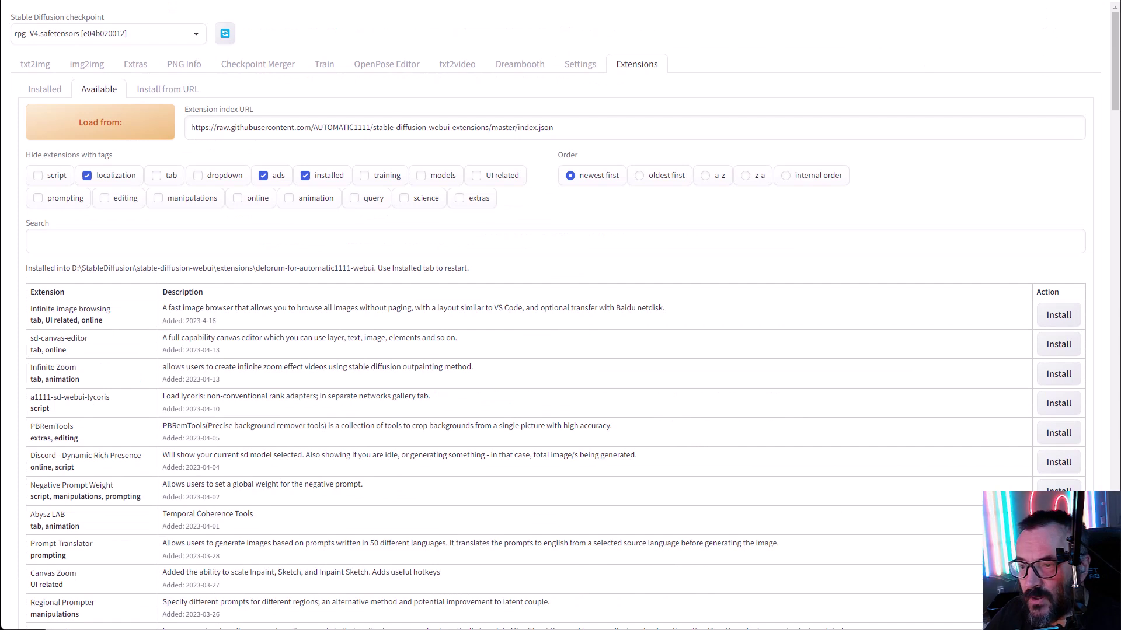
left_click(45, 90)
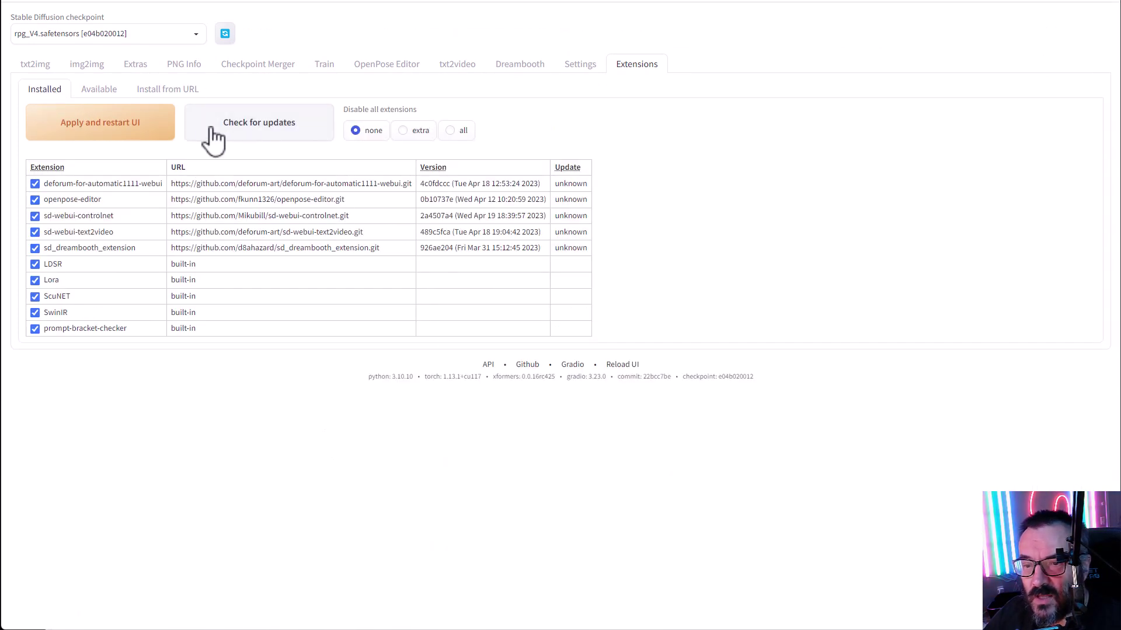
left_click(131, 137)
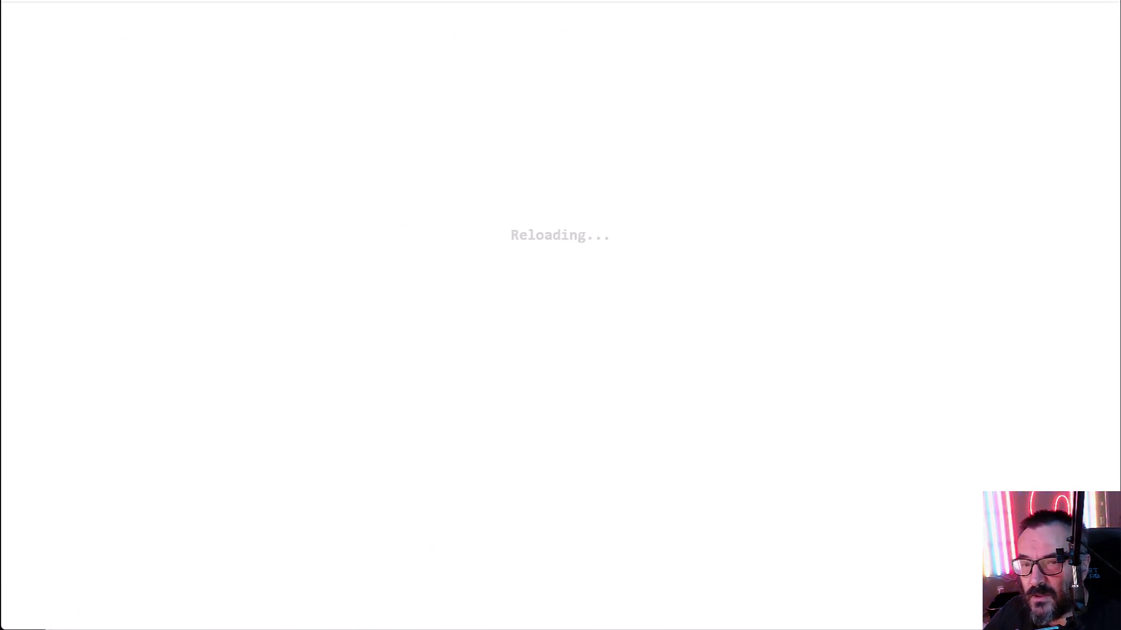
Step: Open the Deforum 2.3b page and expand, then collapse, its Info, Links and Help section
left_click(370, 64)
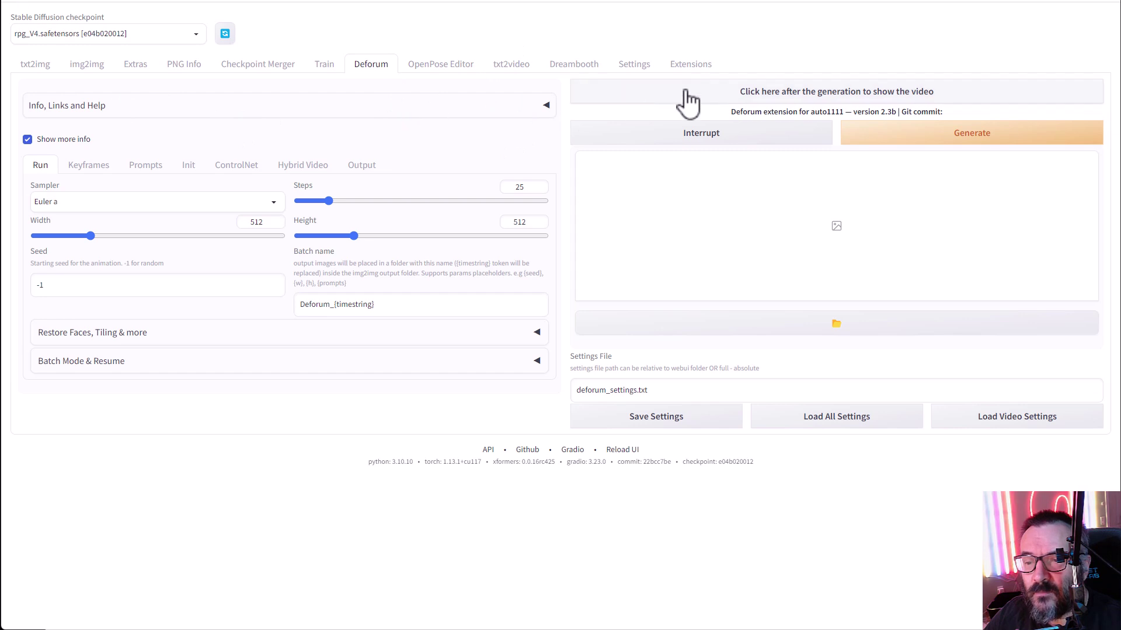
left_click(125, 109)
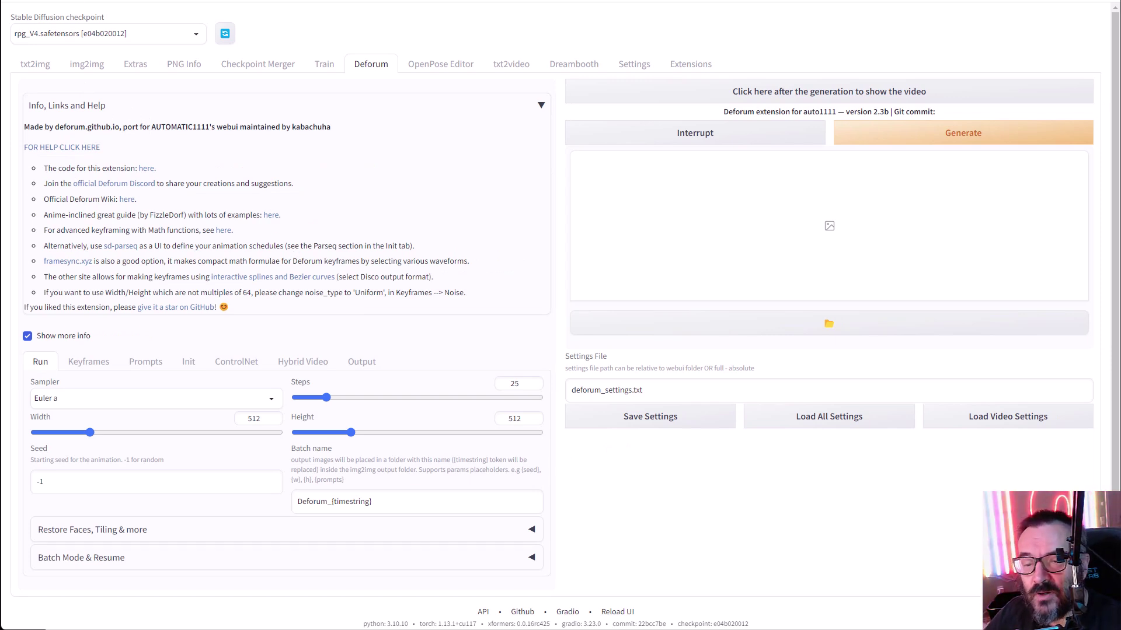
left_click(125, 106)
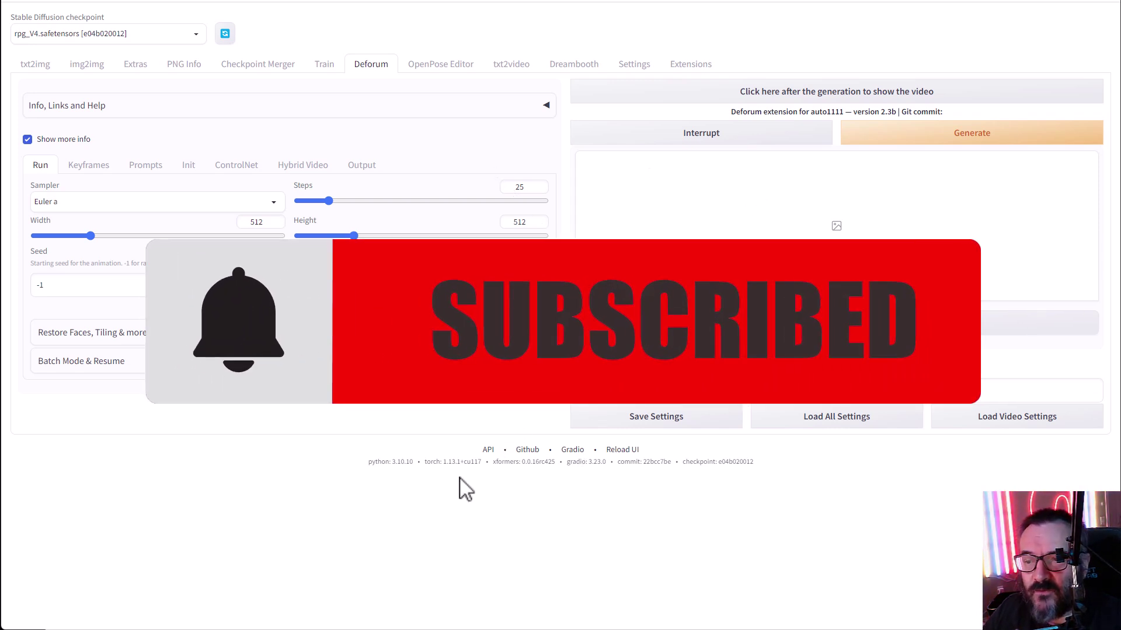
Step: Show the Extensions page listing deforum-for-automatic1111-webui and openpose-editor as installed
left_click(694, 65)
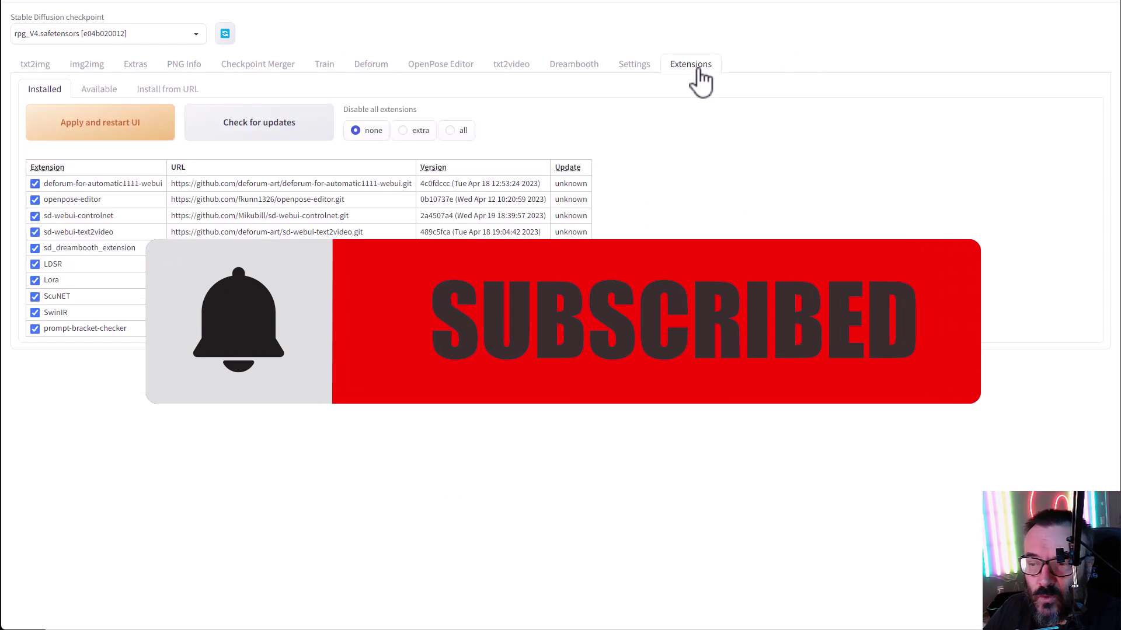